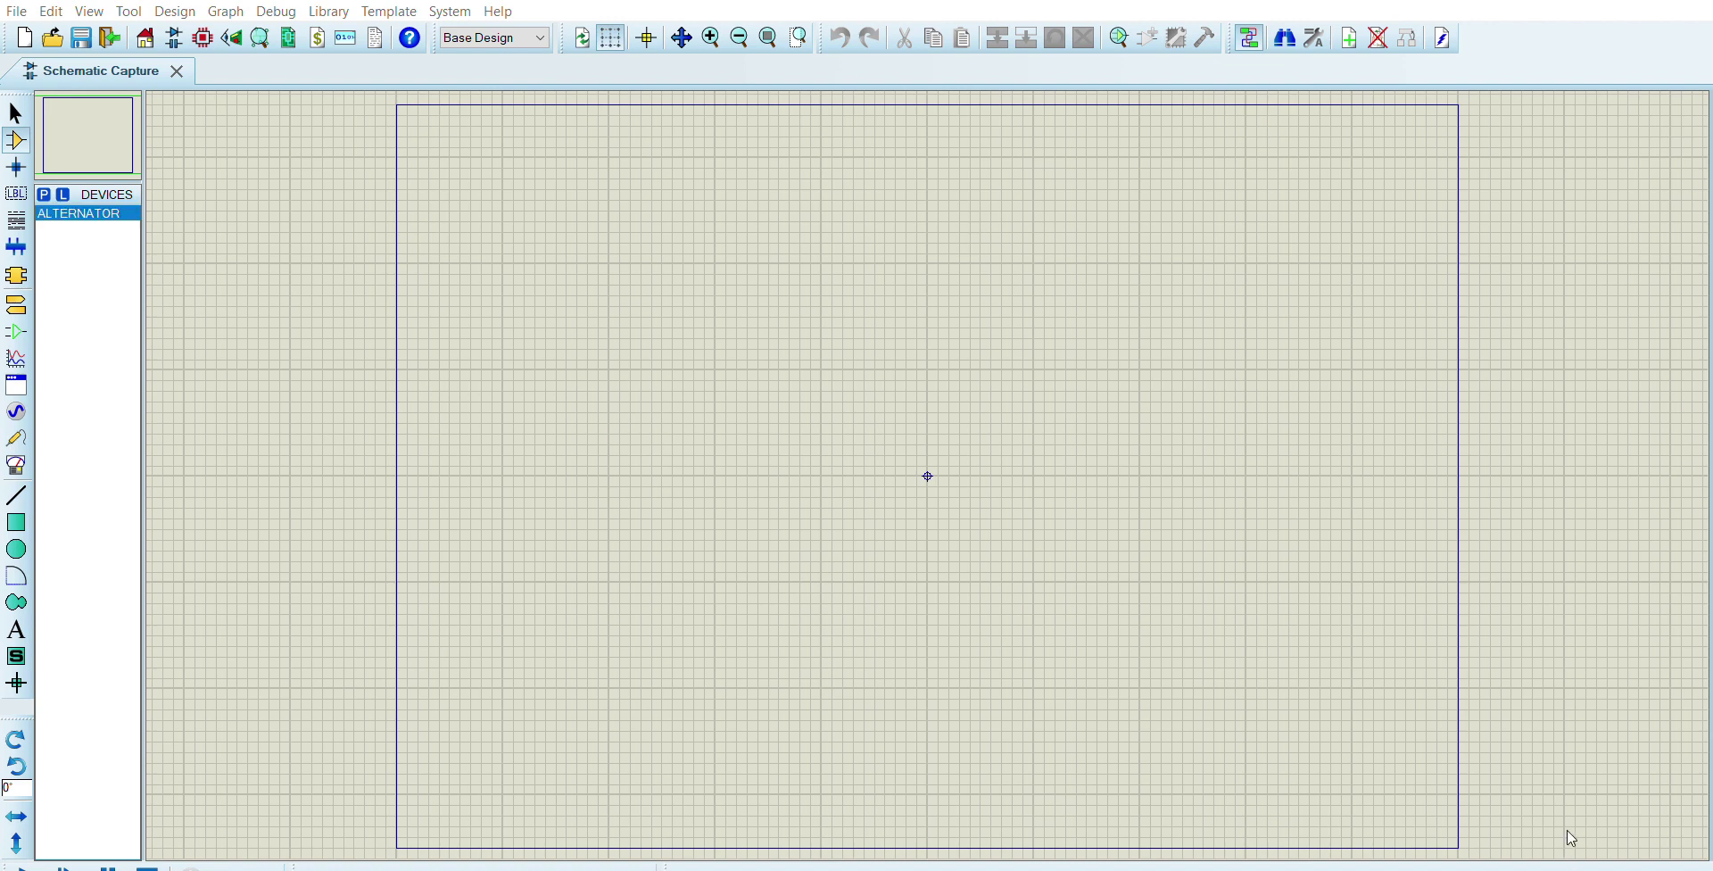
Step: Place an alternator in the upper-left area of the sheet and delete the surplus second alternator
left_click(614, 337)
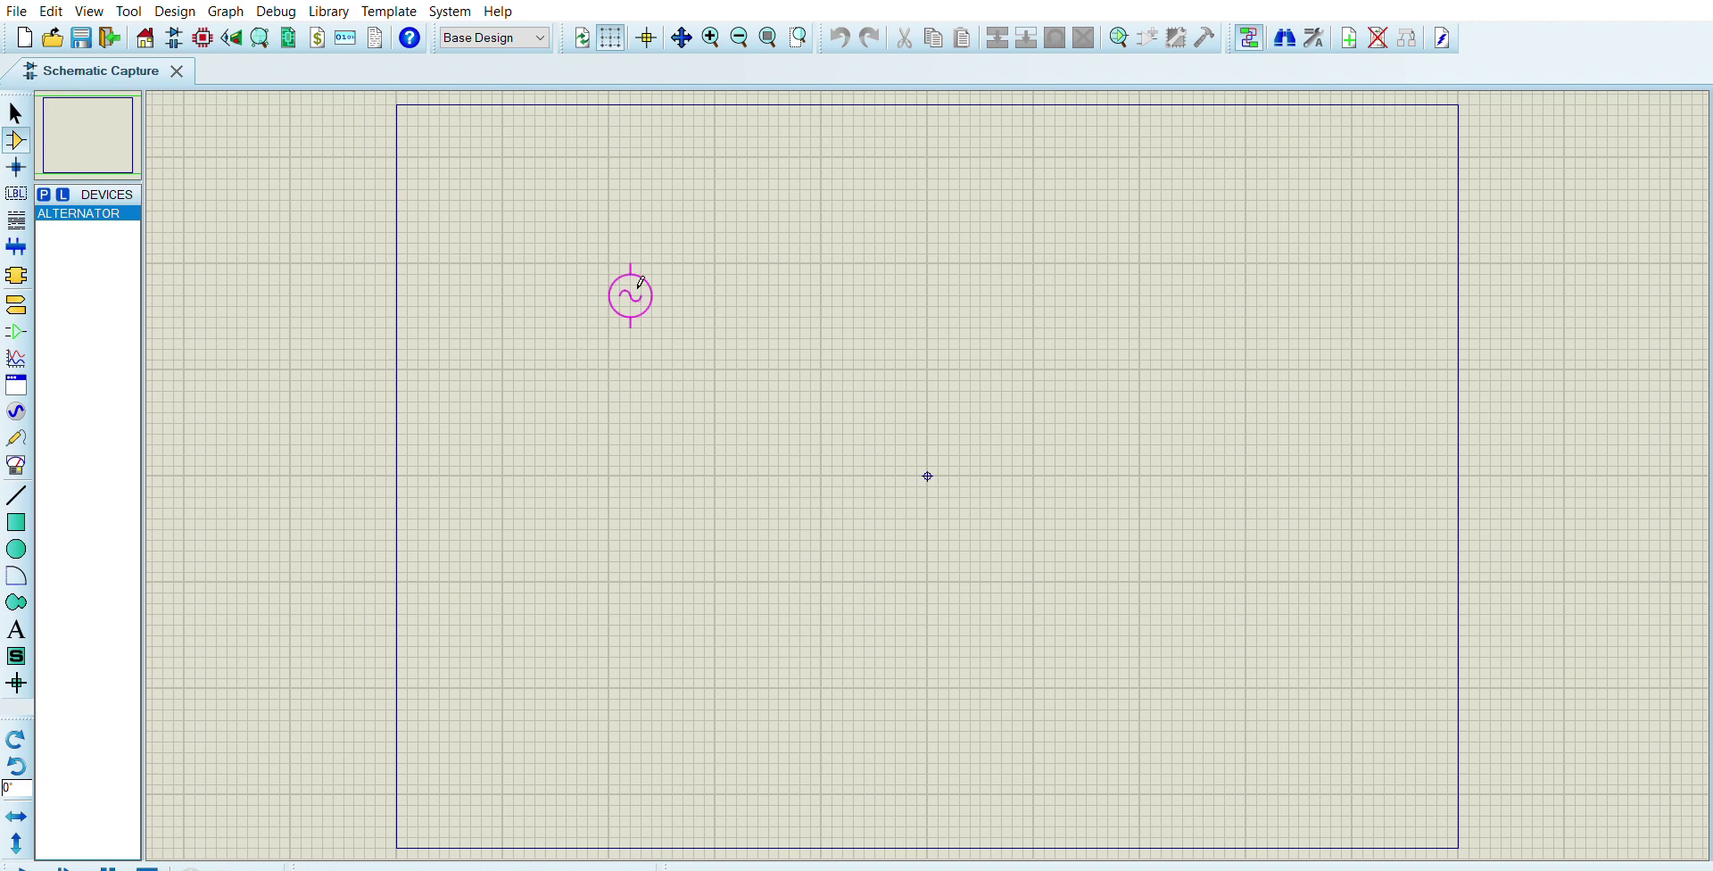
left_click(631, 295)
left_click(716, 339)
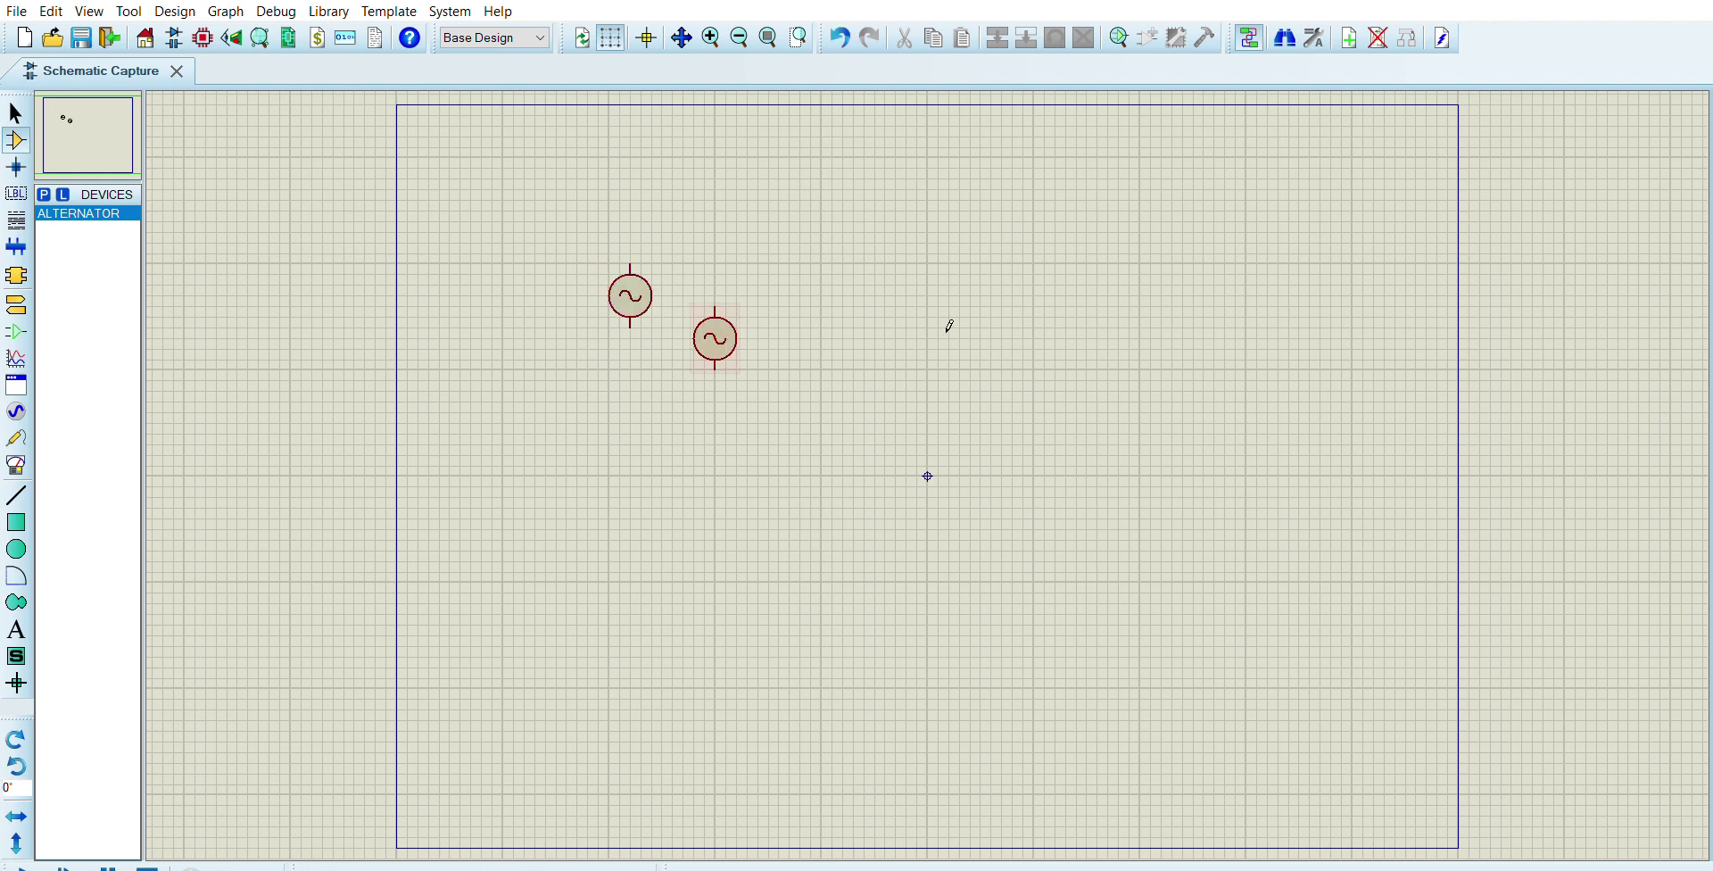
left_click(730, 337)
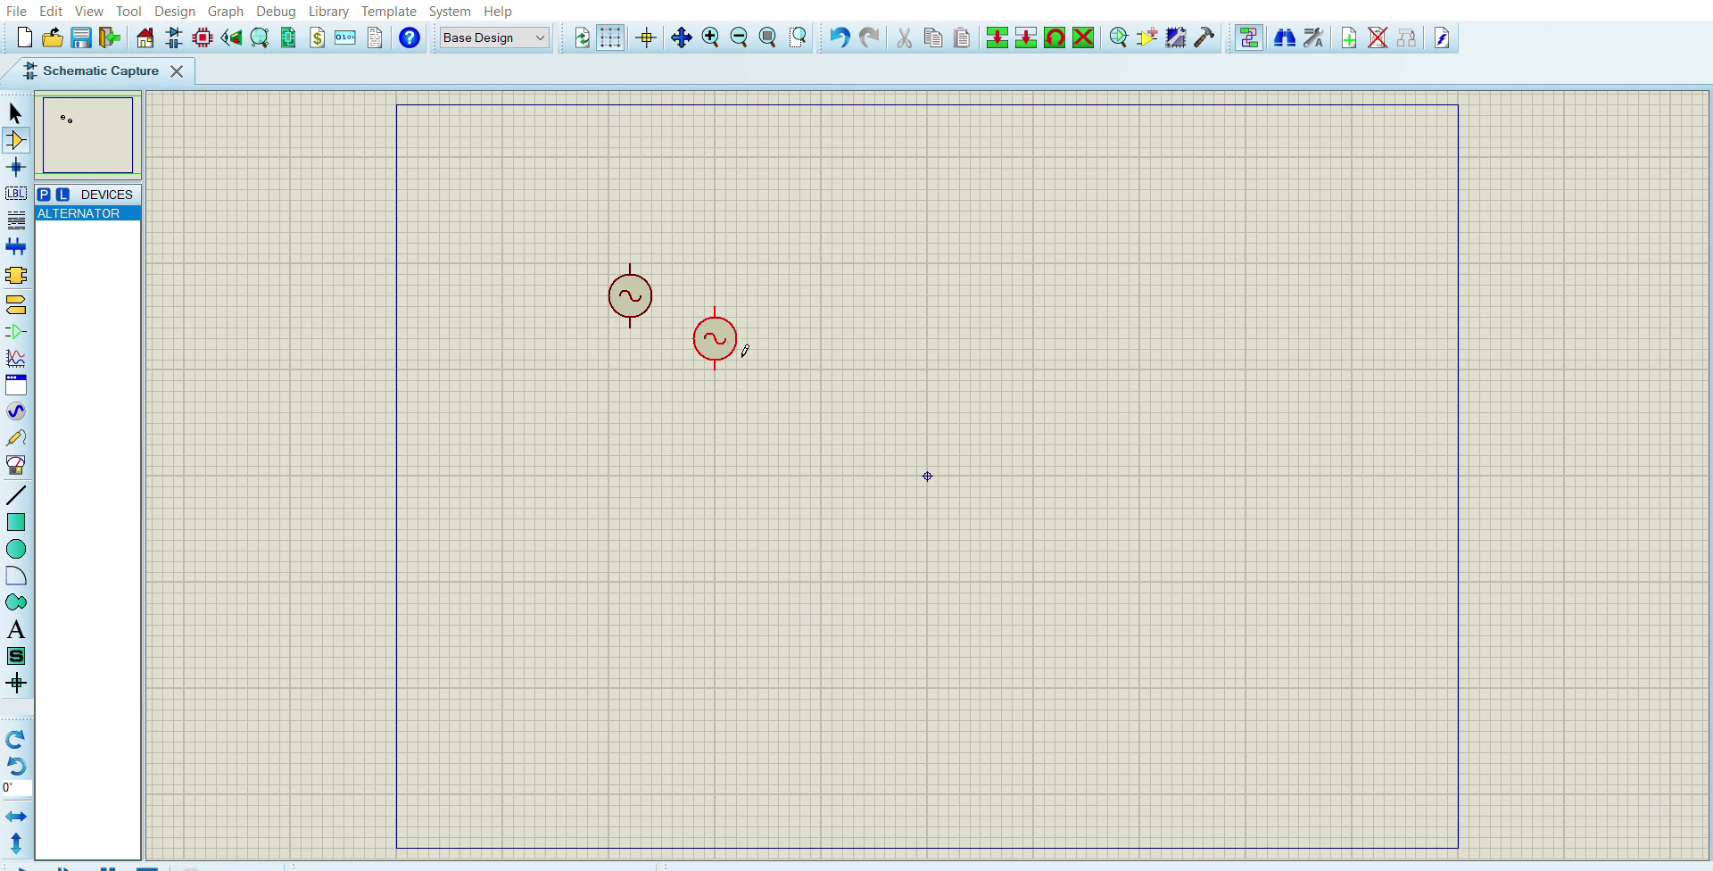
key("Delete")
Step: Open the alternator's properties for editing
left_click(645, 290)
left_click(645, 290)
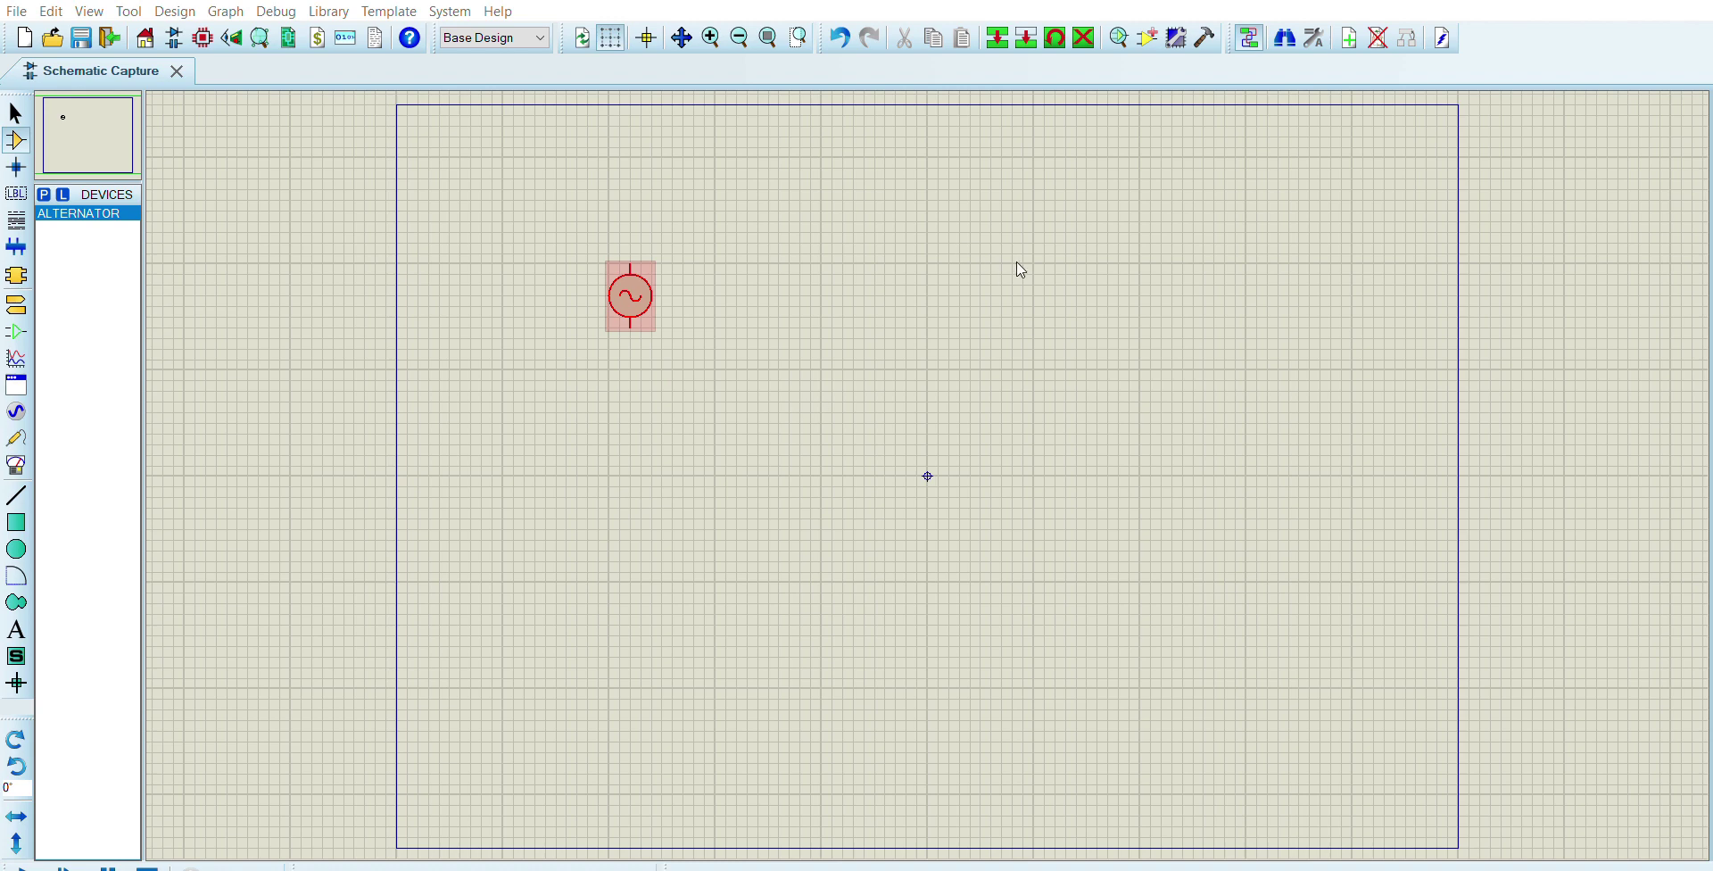
left_click(1057, 265)
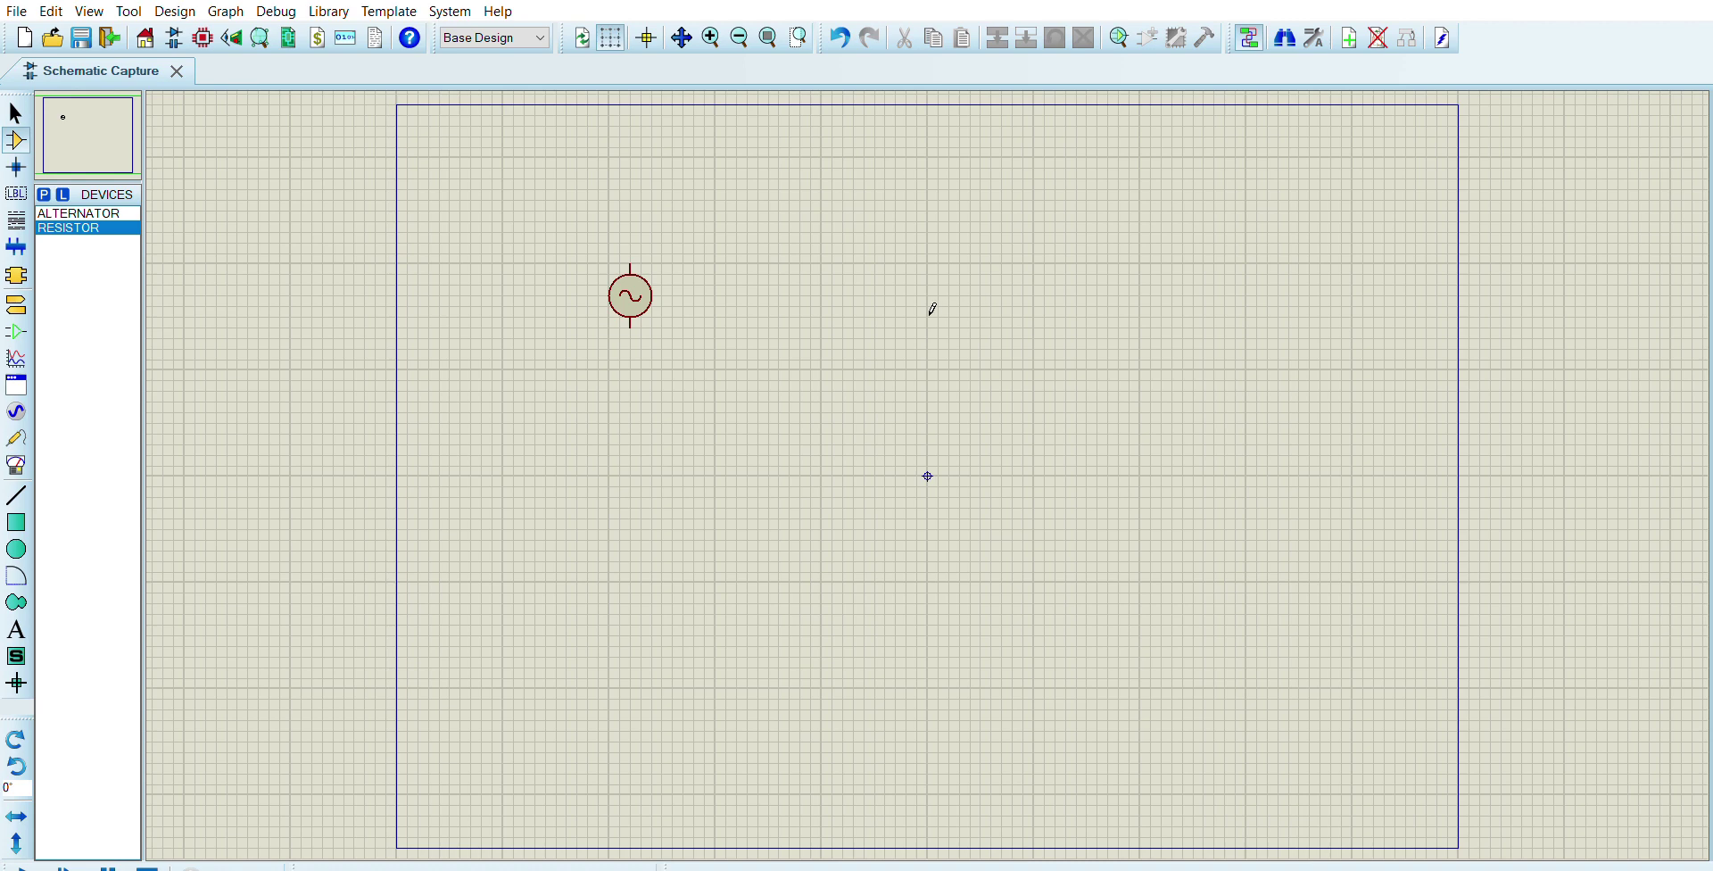
Step: Place an upright resistor with a value of 210 to the right of the alternator
mouse_move(120, 205)
left_click(937, 290)
left_click(912, 284)
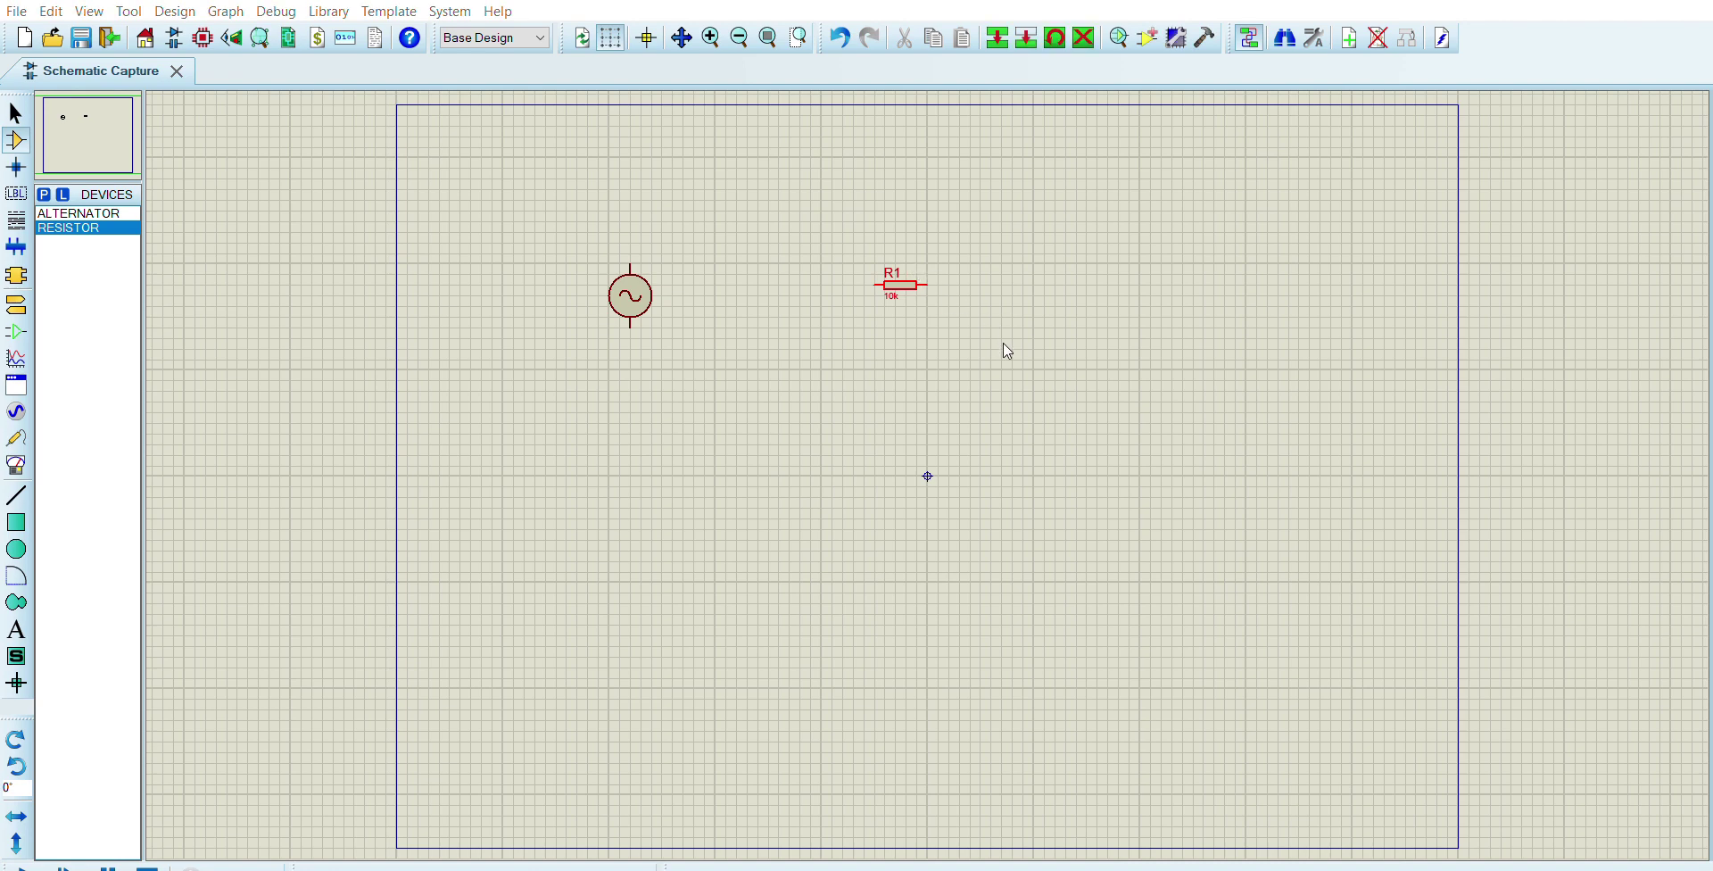
key("KP_Add")
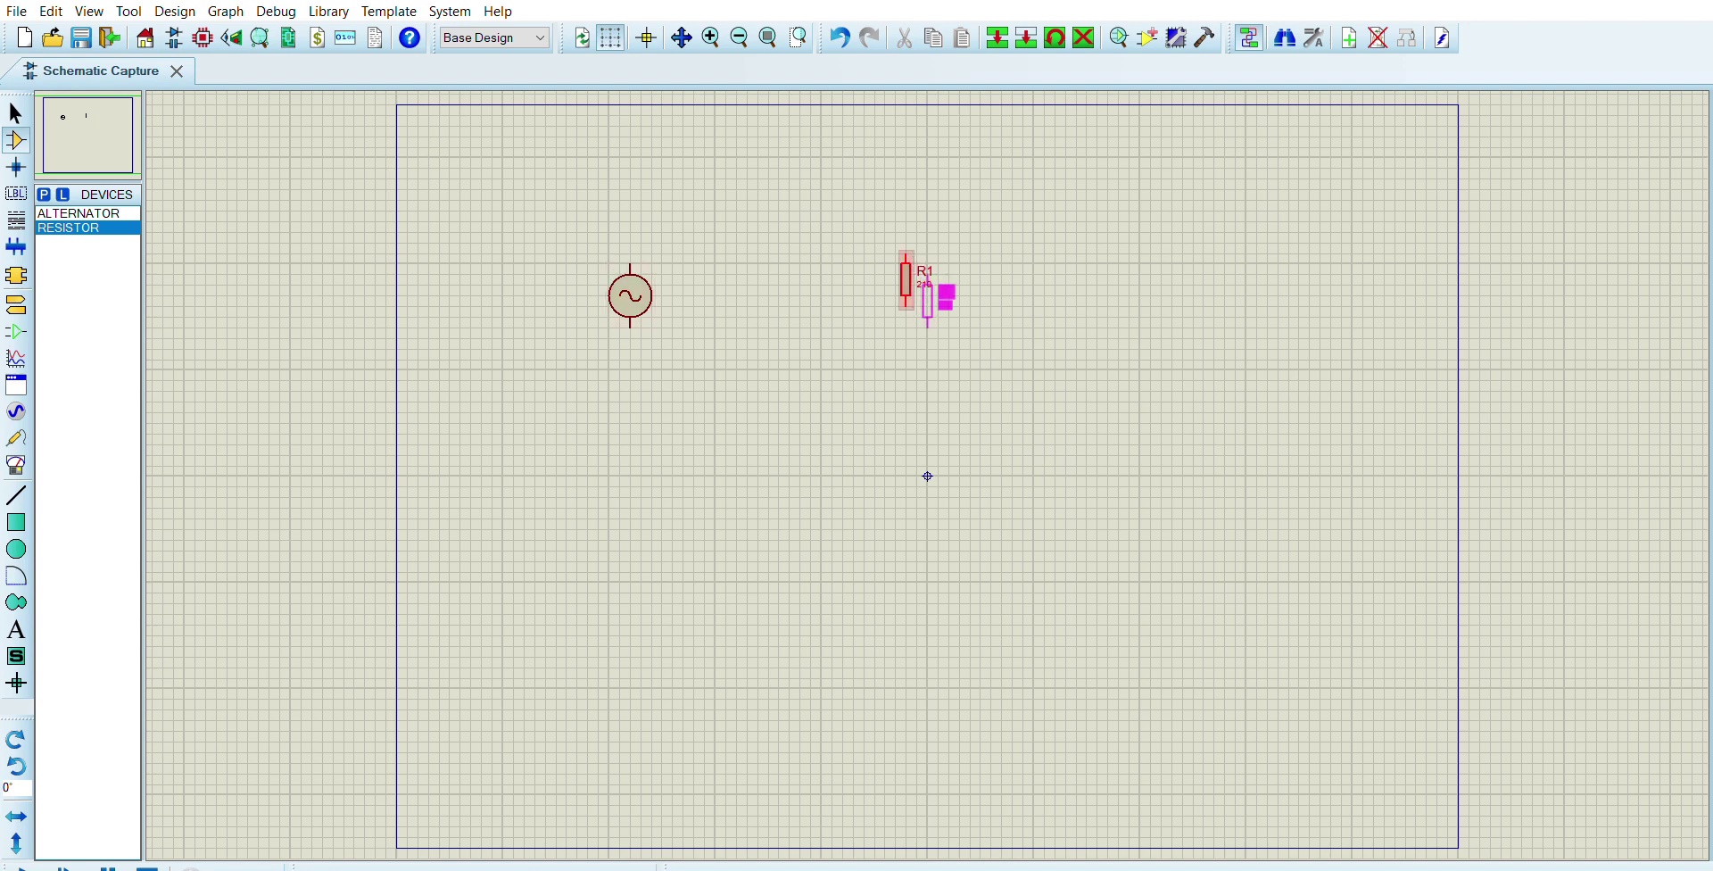
left_click_drag(946, 297, 946, 298)
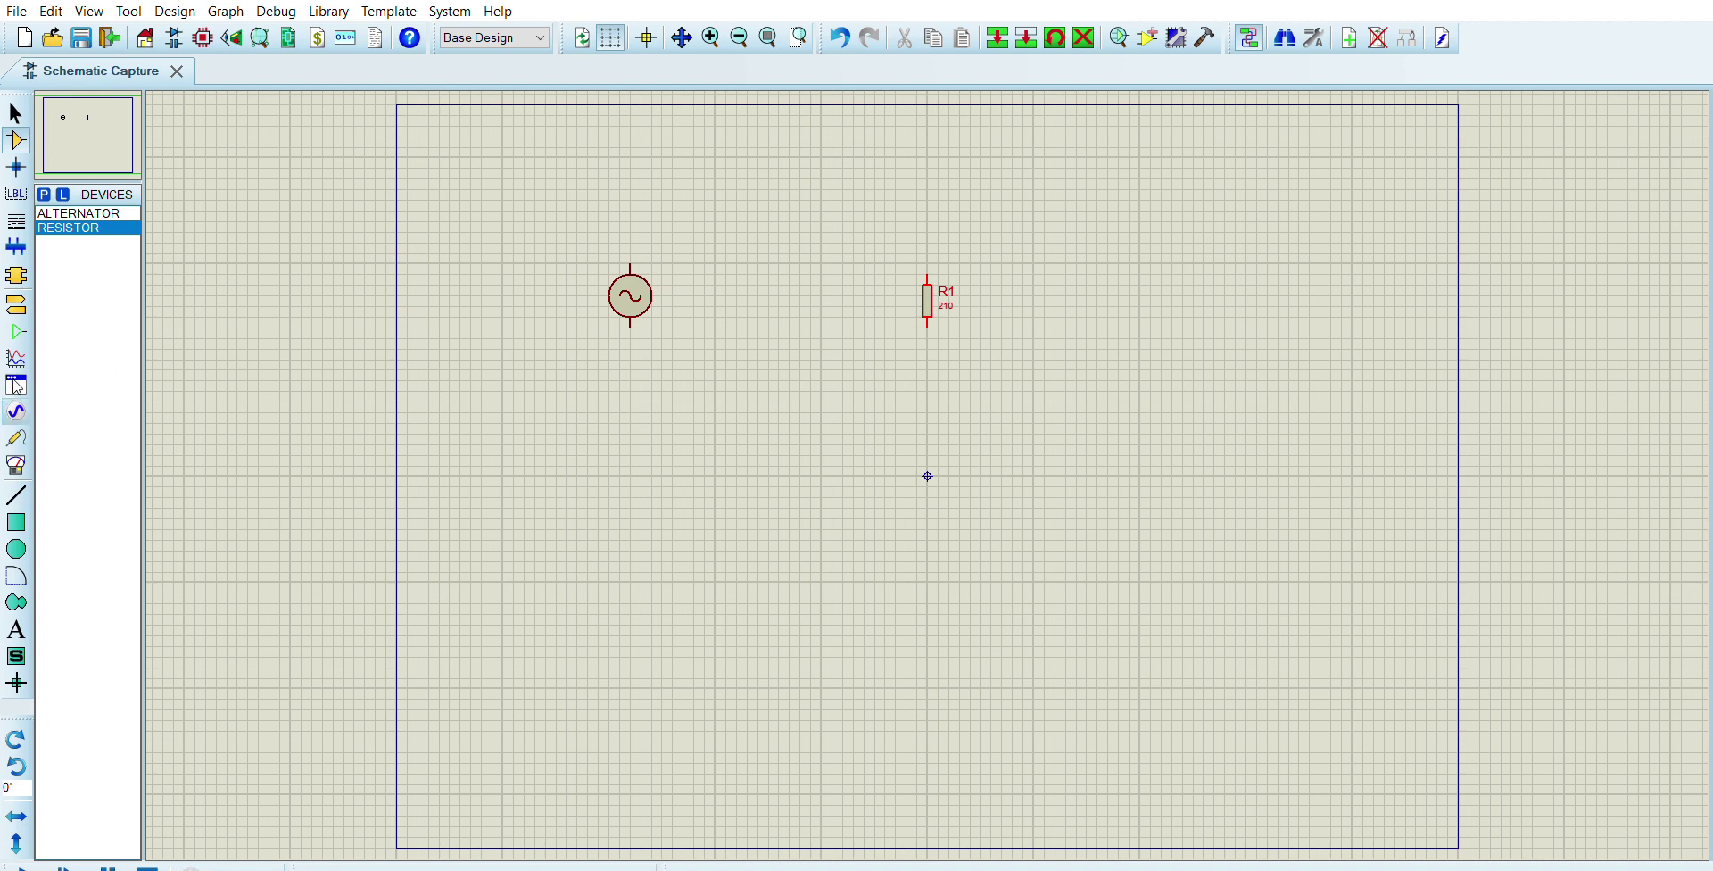
Step: Place a wattmeter instrument directly above resistor R1
left_click(17, 360)
left_click(16, 332)
left_click(16, 303)
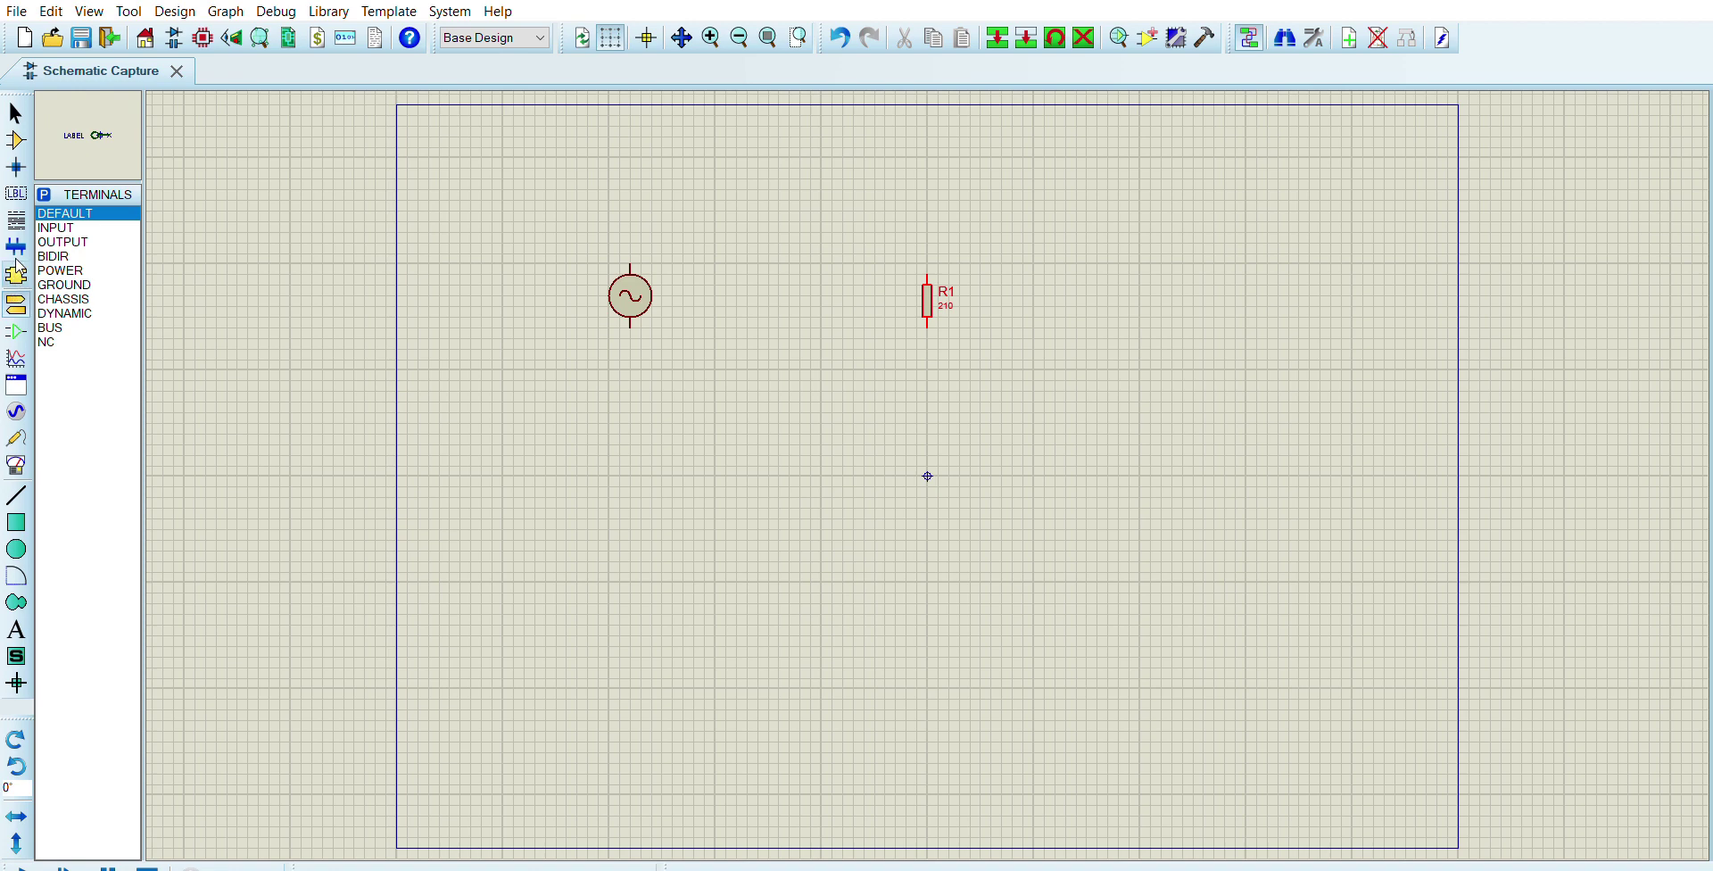
left_click(16, 273)
left_click(16, 246)
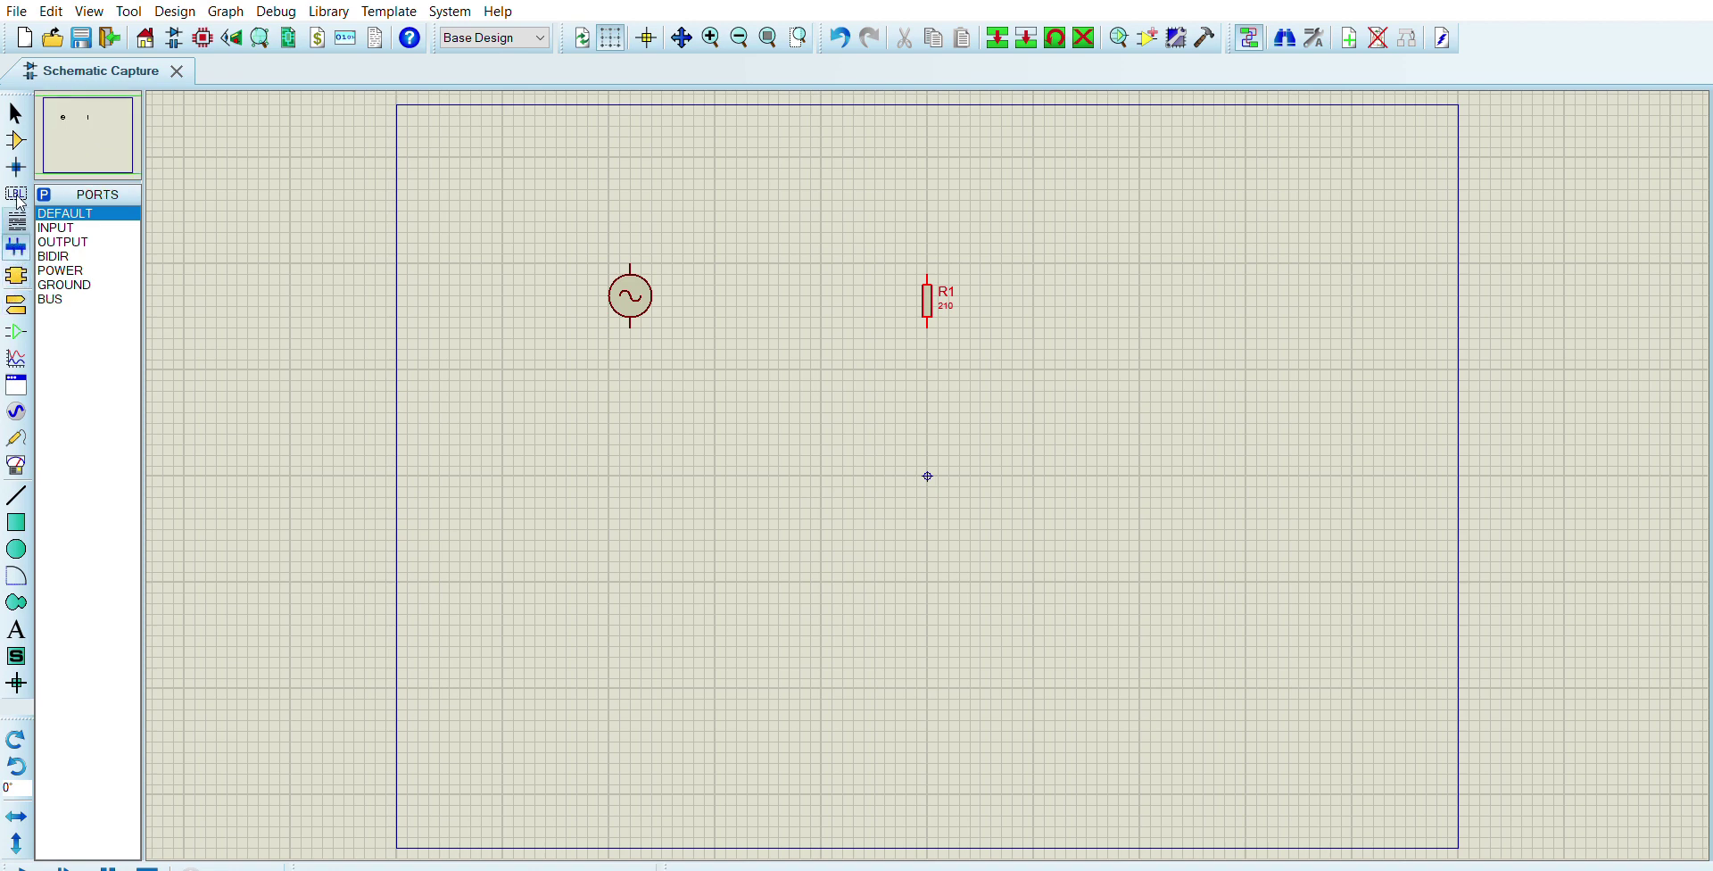
left_click(17, 438)
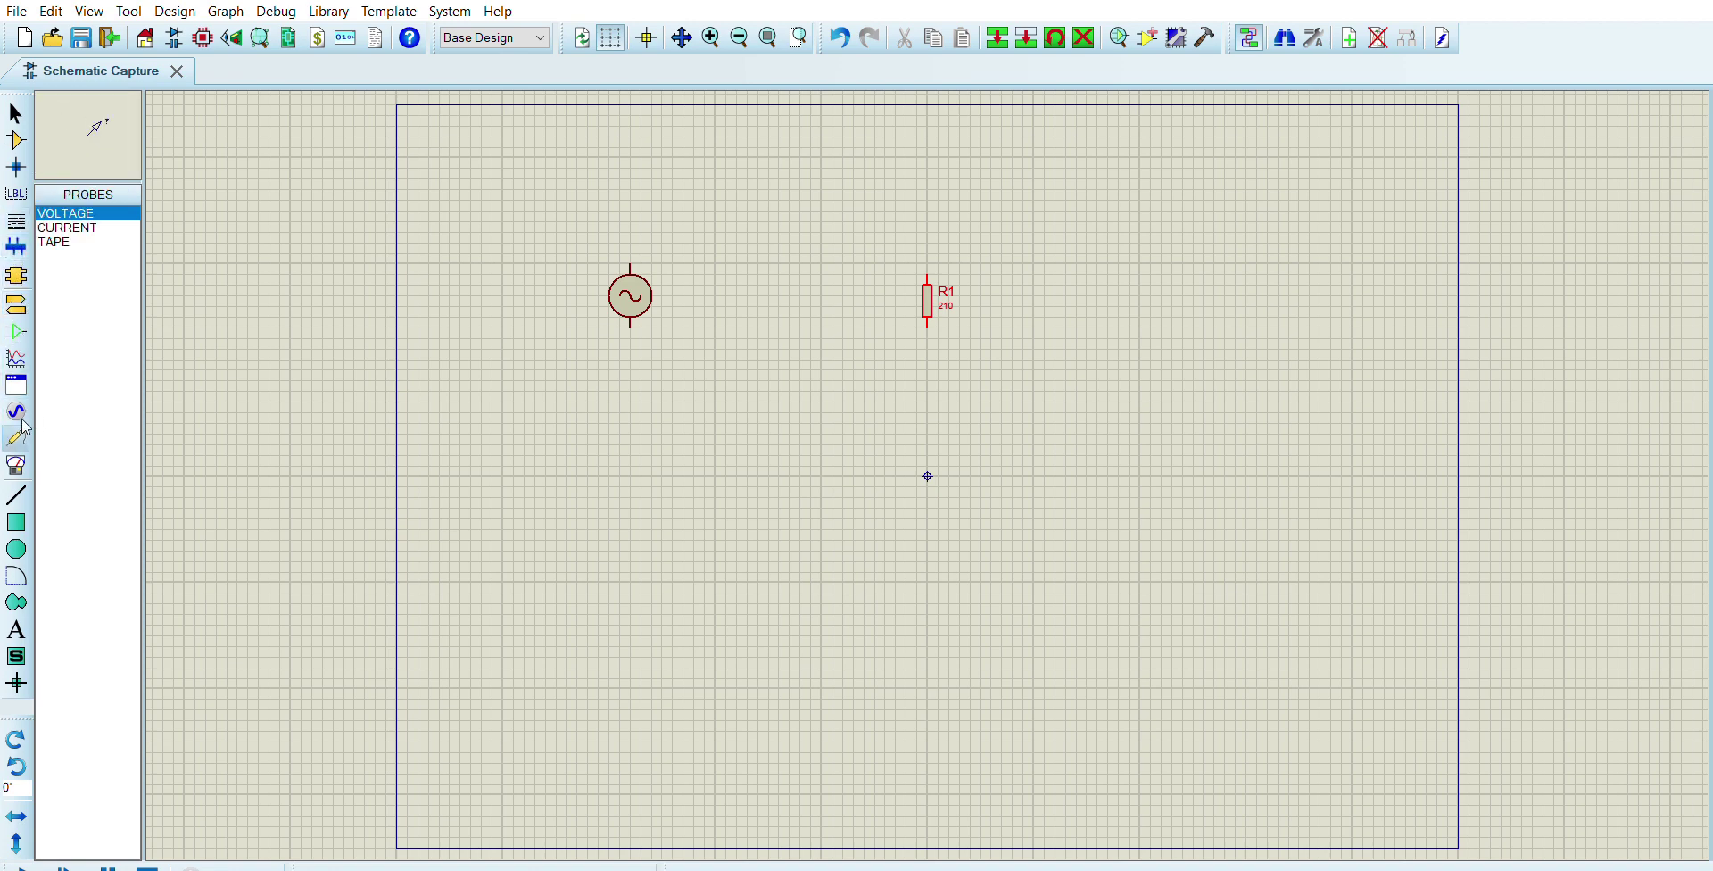
left_click(23, 386)
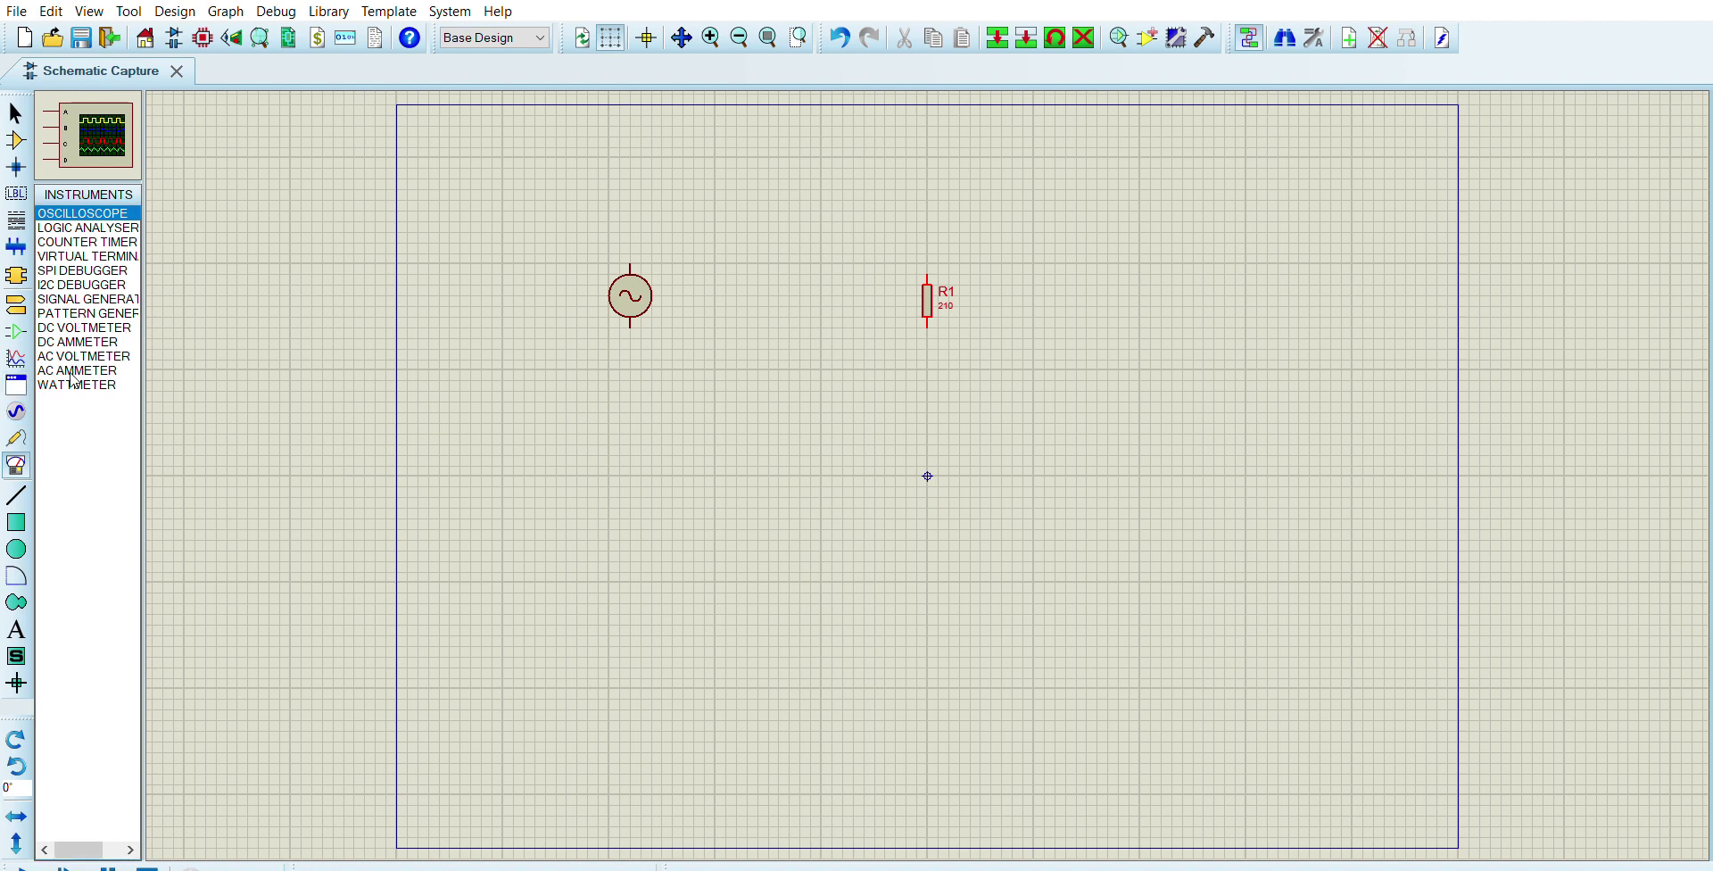
left_click(76, 384)
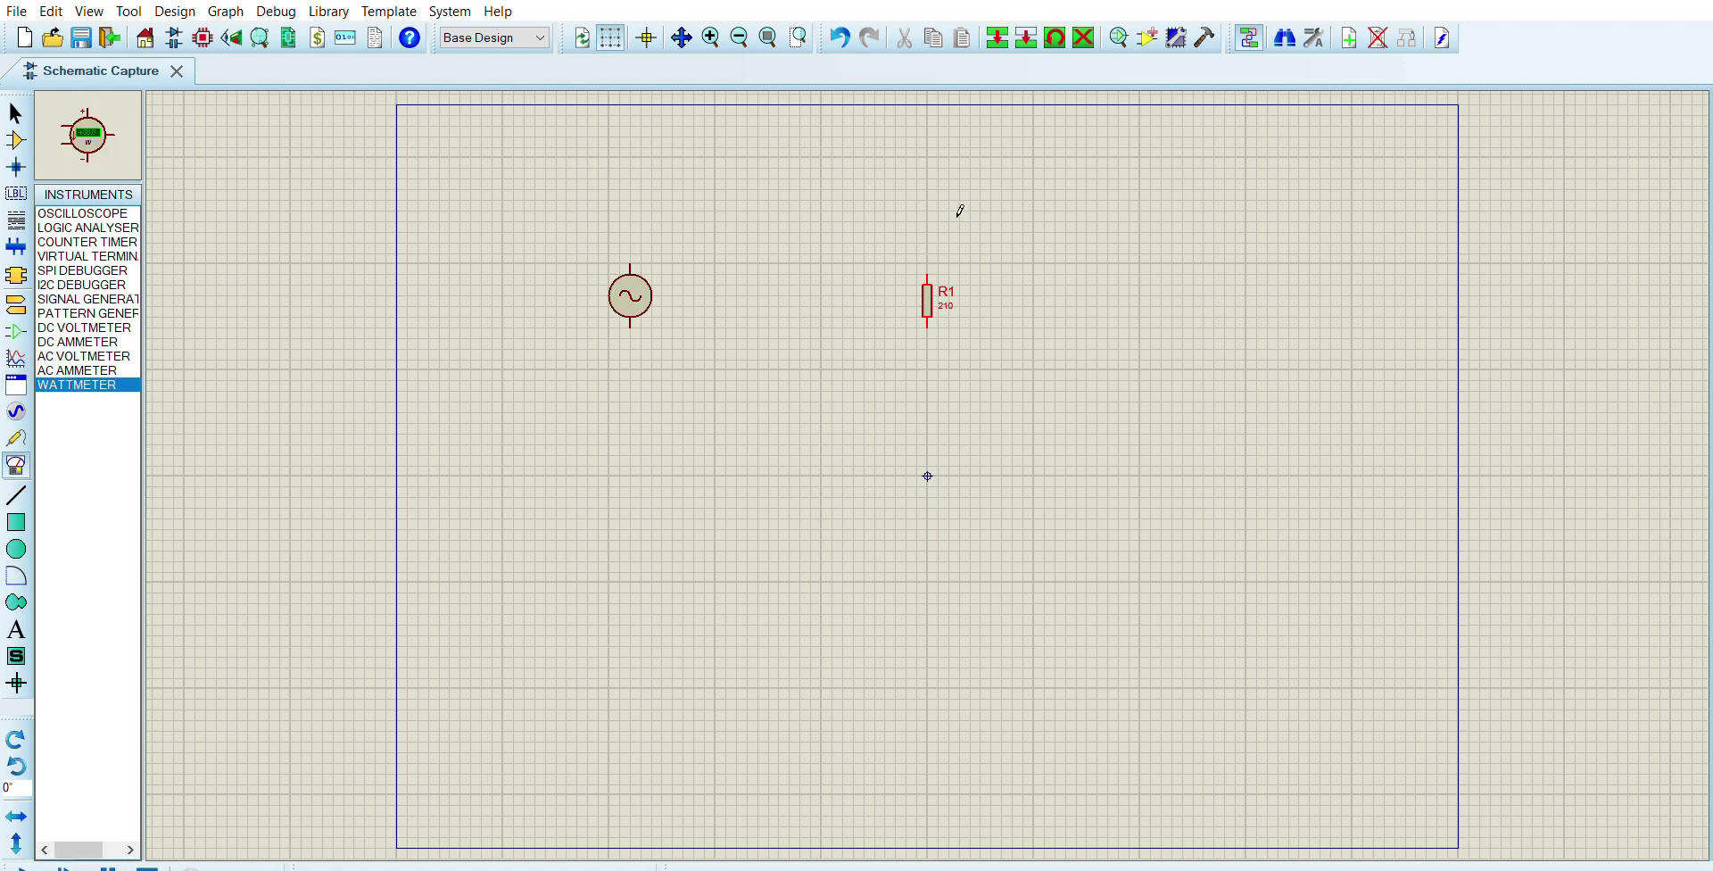
left_click(941, 171)
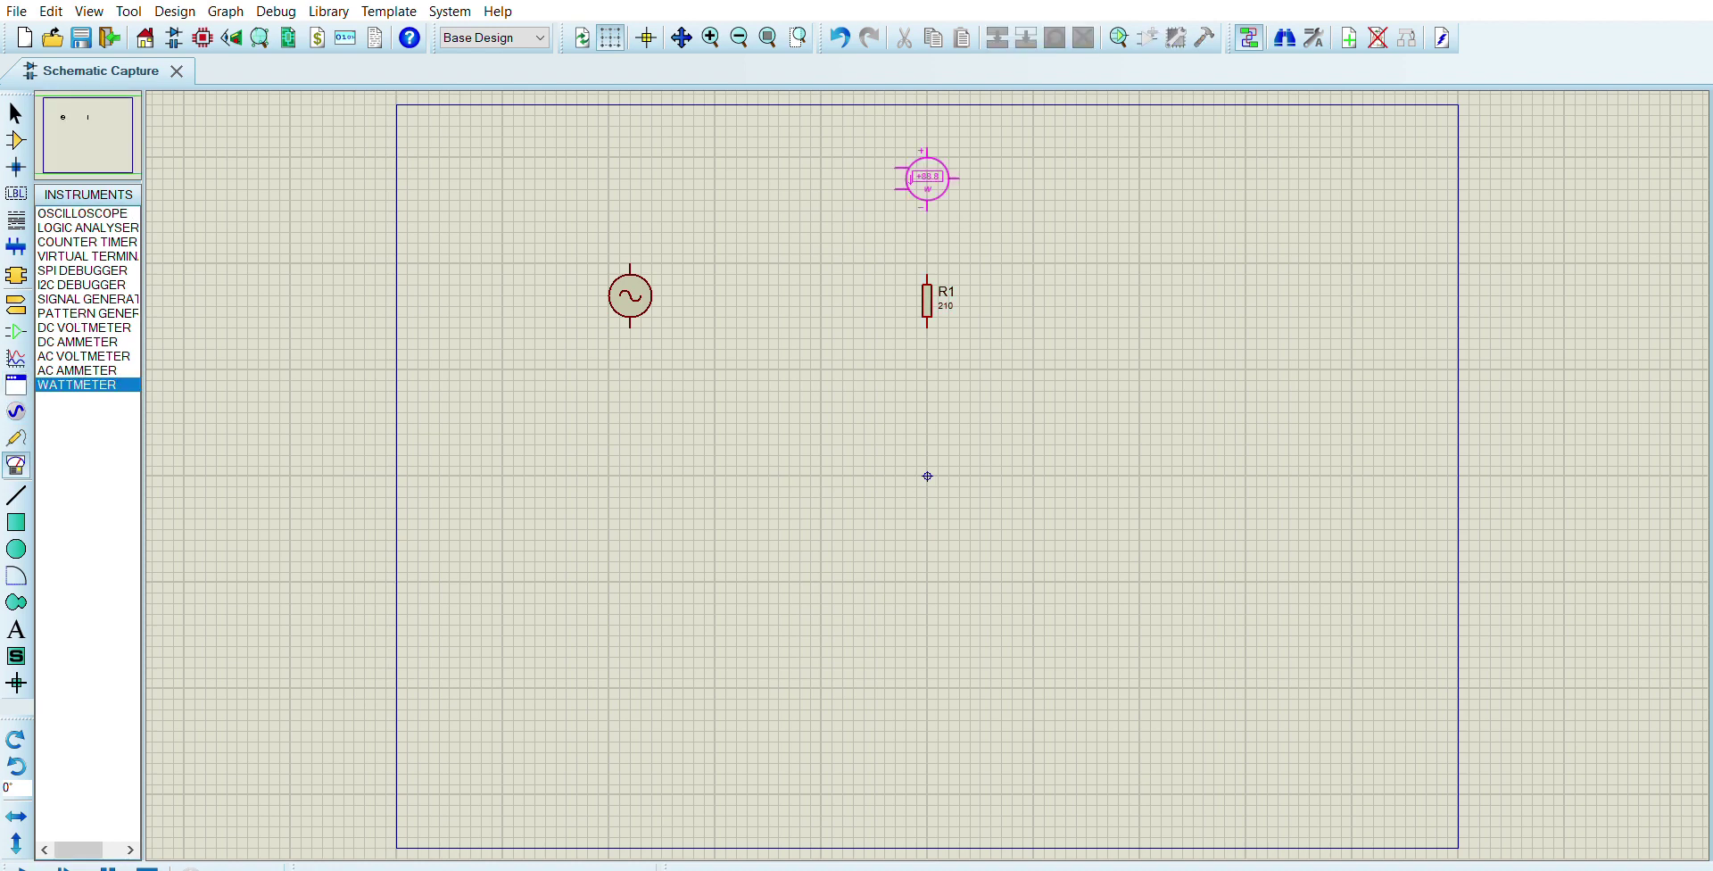
left_click(928, 179)
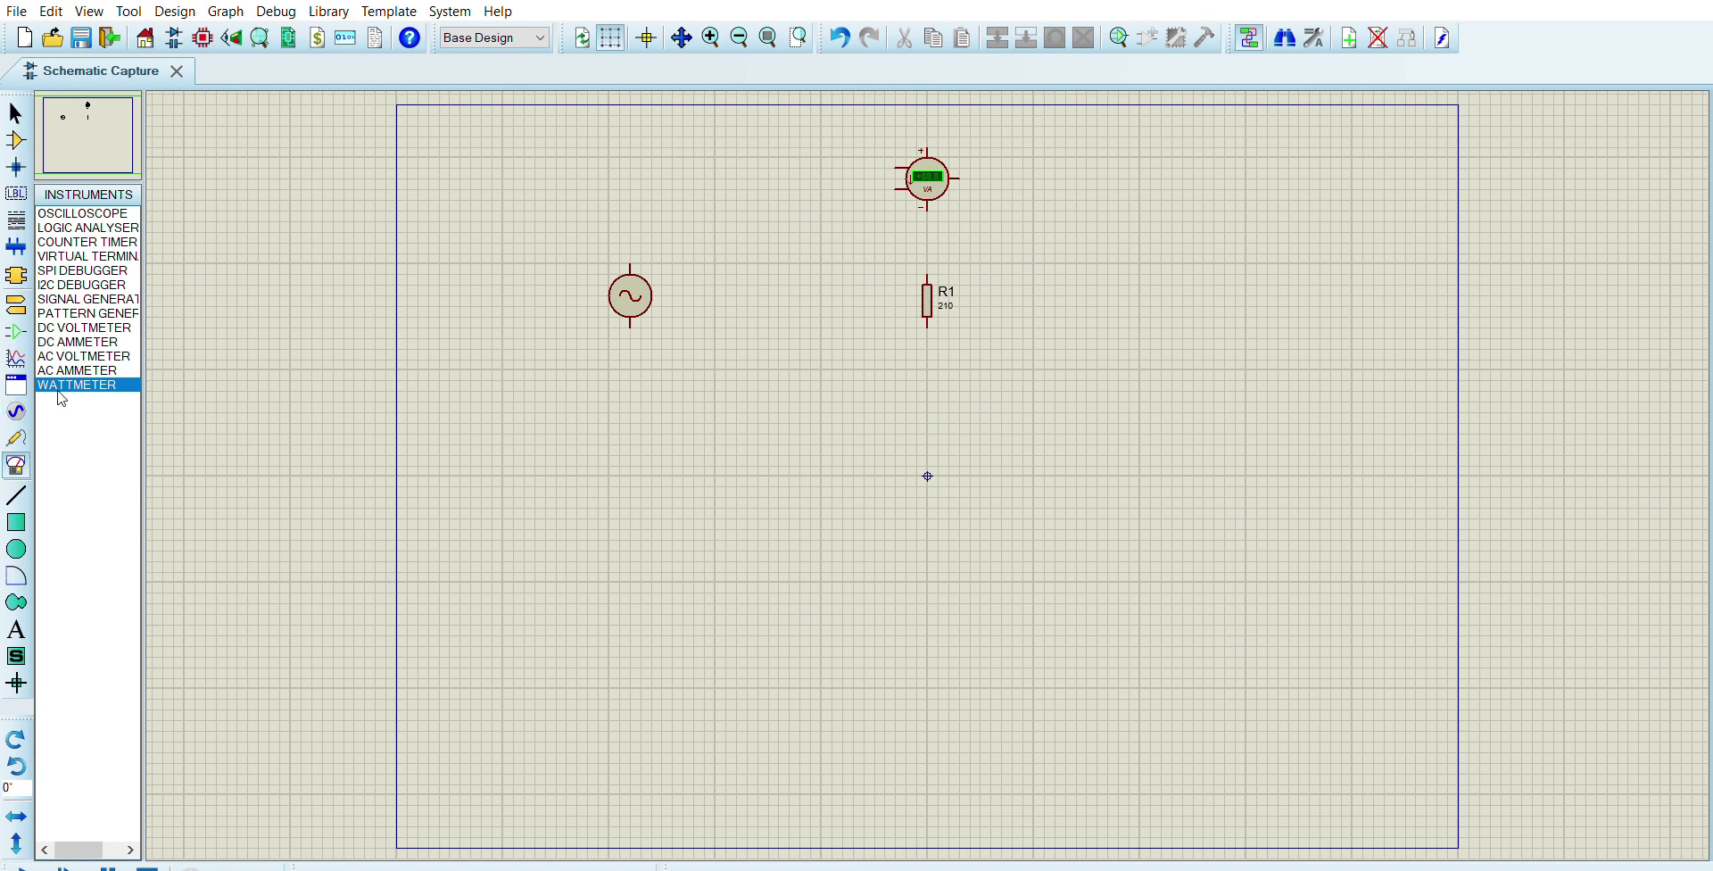
Step: Place a ground terminal below the alternator
left_click(16, 358)
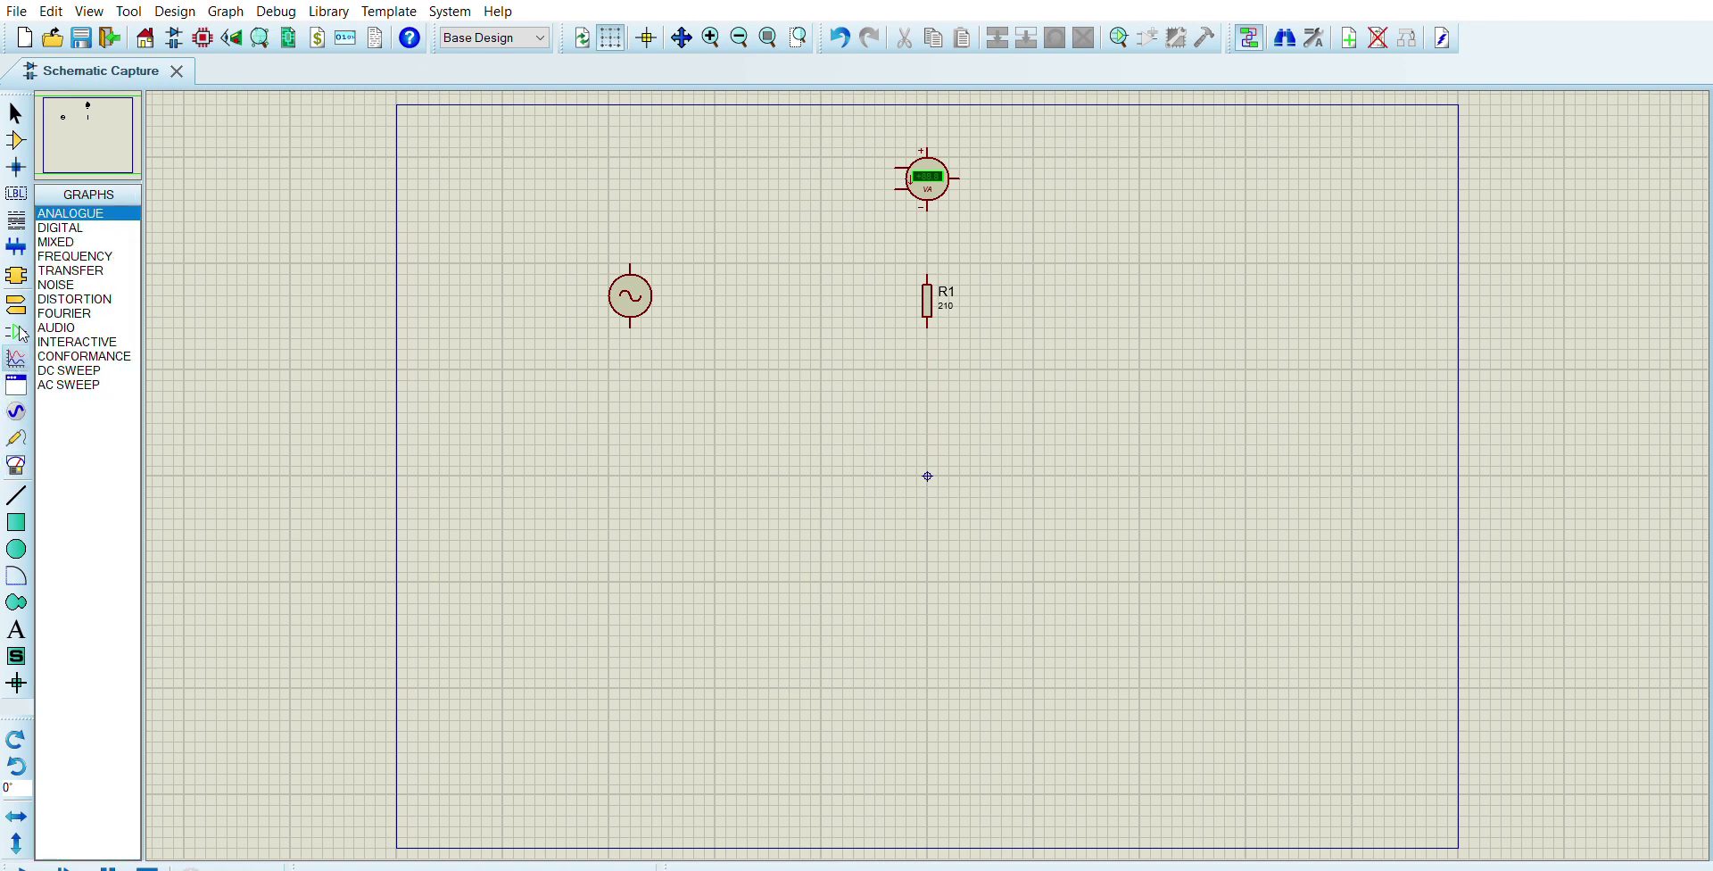
left_click(16, 332)
left_click(17, 302)
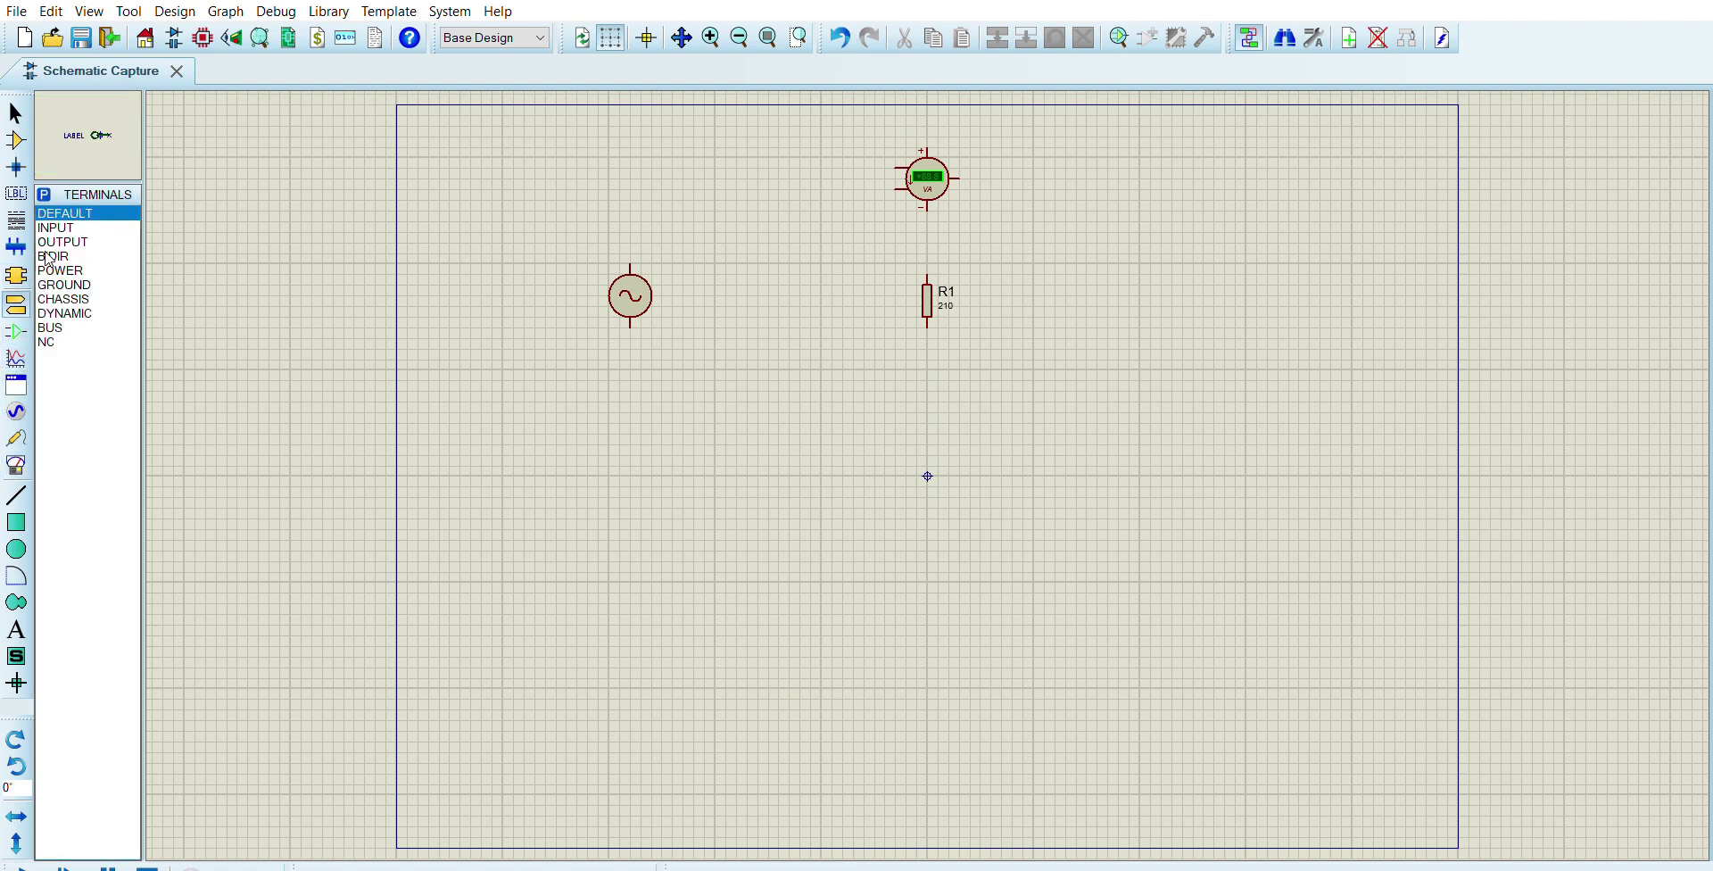
left_click(79, 284)
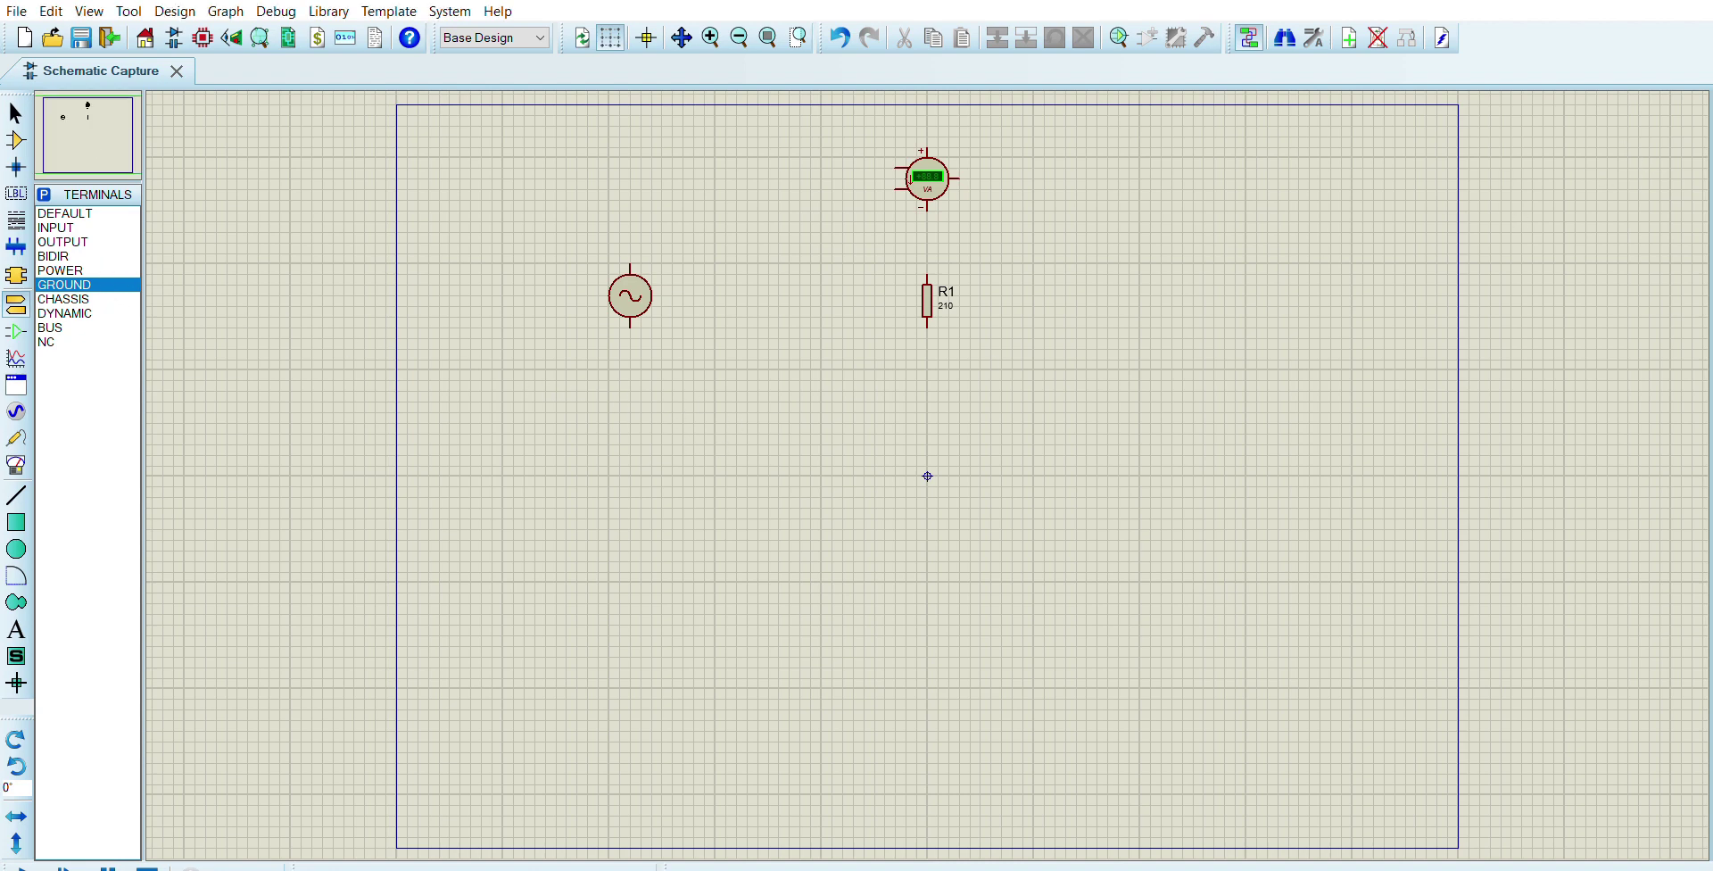
left_click(641, 444)
left_click(16, 495)
left_click(928, 209)
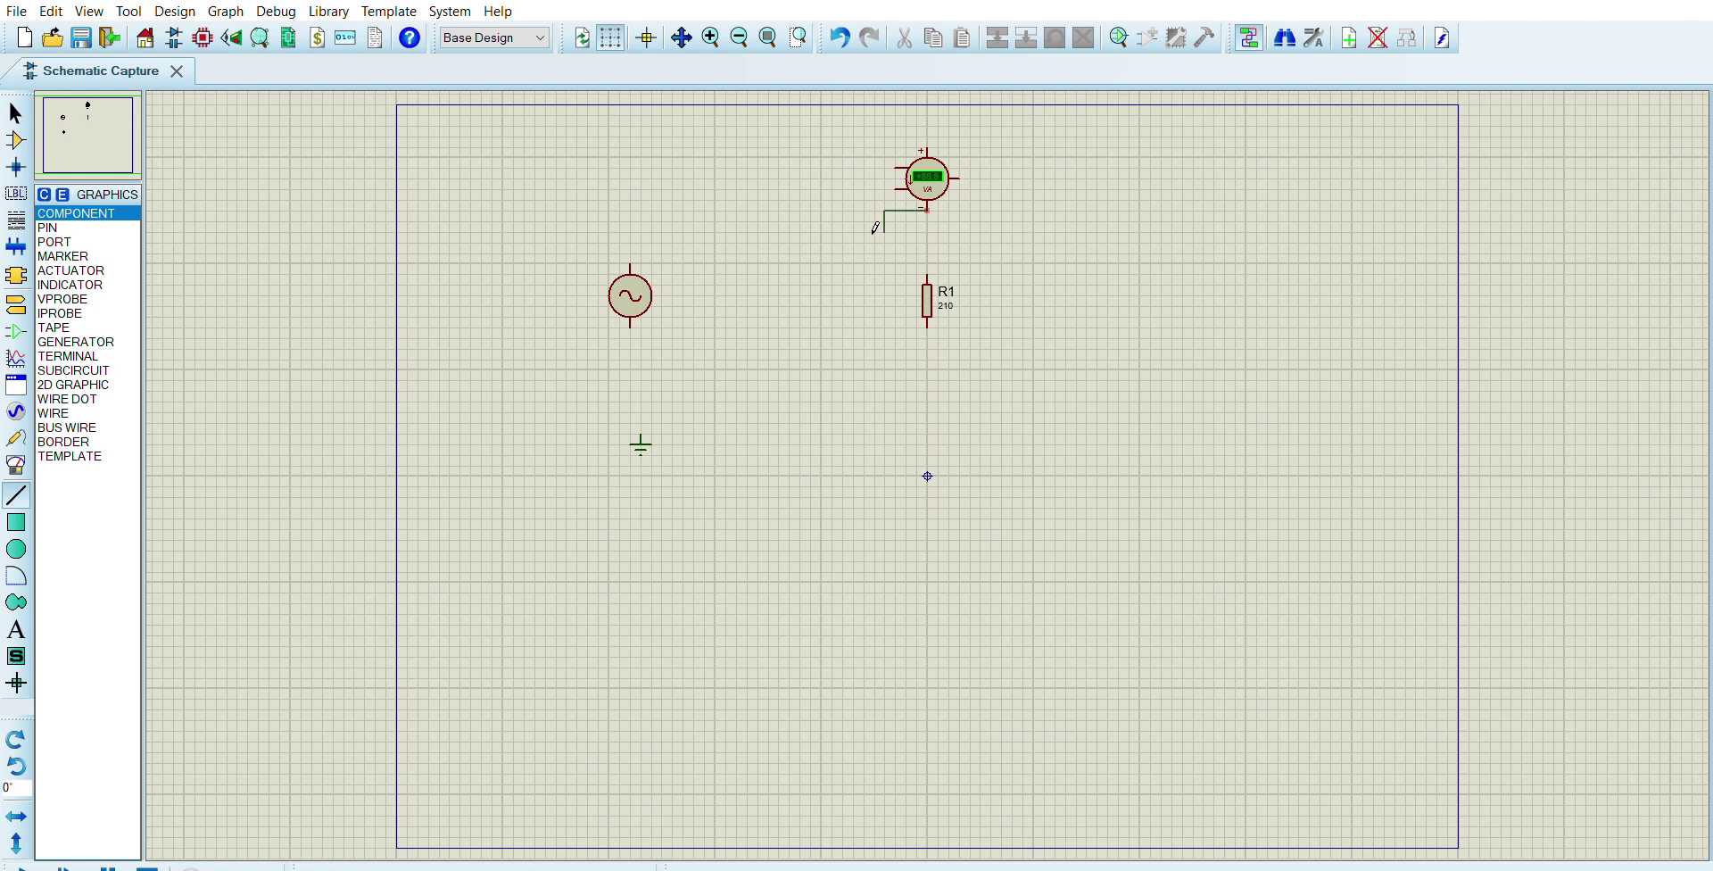
left_click(632, 261)
key("Escape")
Step: Wire the wattmeter's upper current terminal to the alternator's top terminal
left_click(937, 207)
left_click(636, 258)
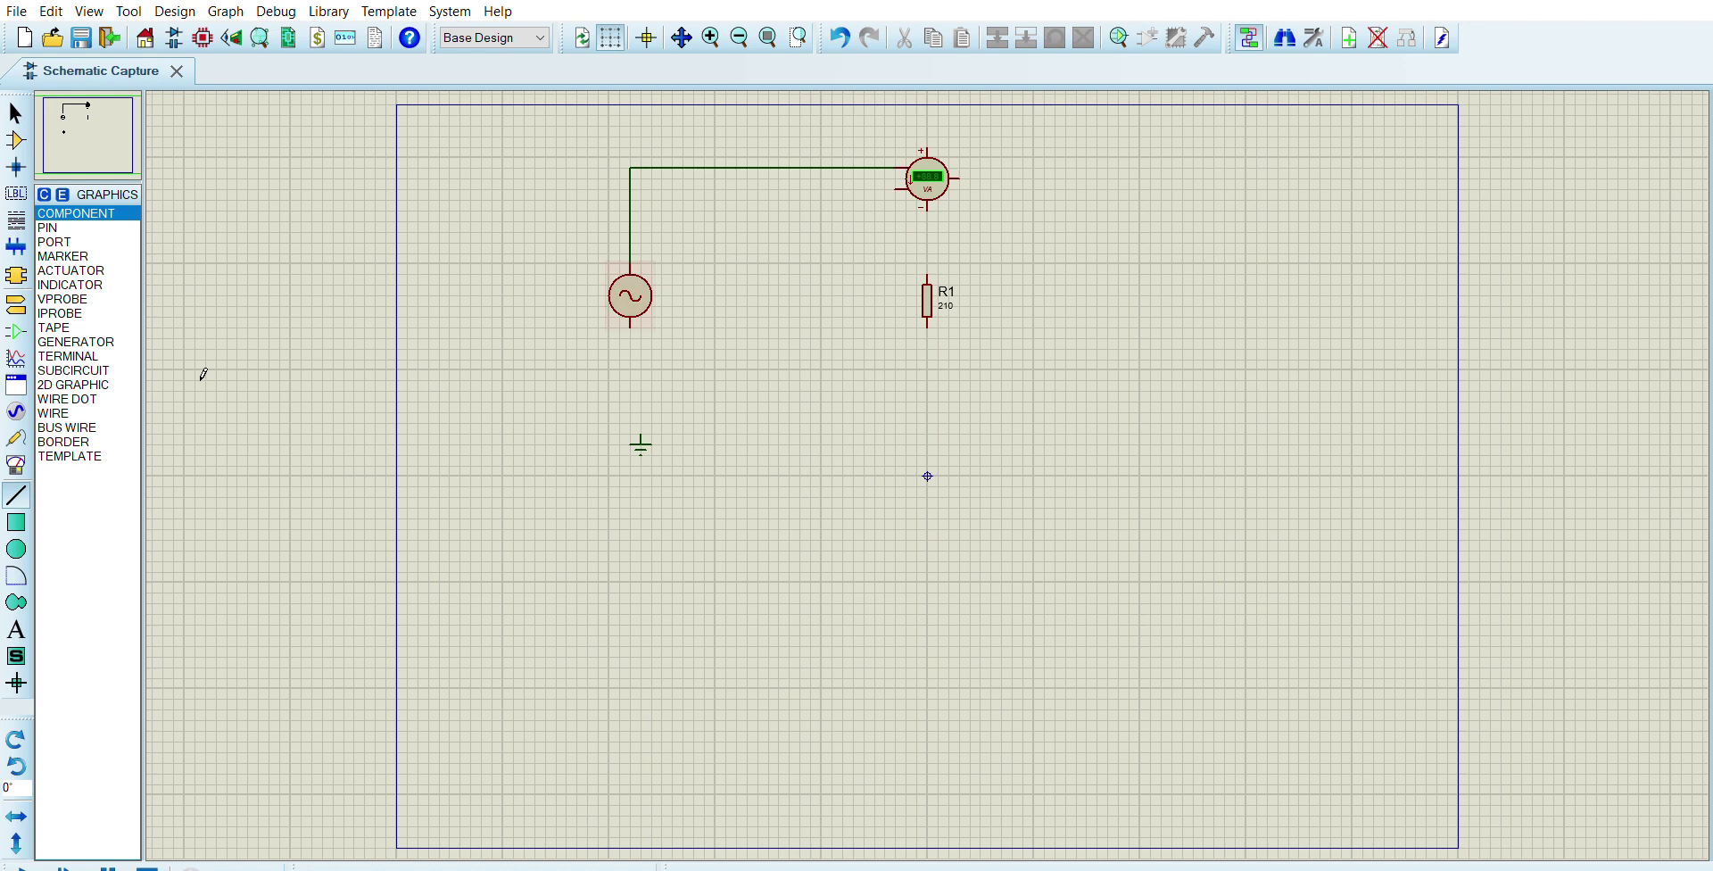
Step: Move resistor R1 to the left so it sits between the alternator and the wattmeter
left_click(15, 140)
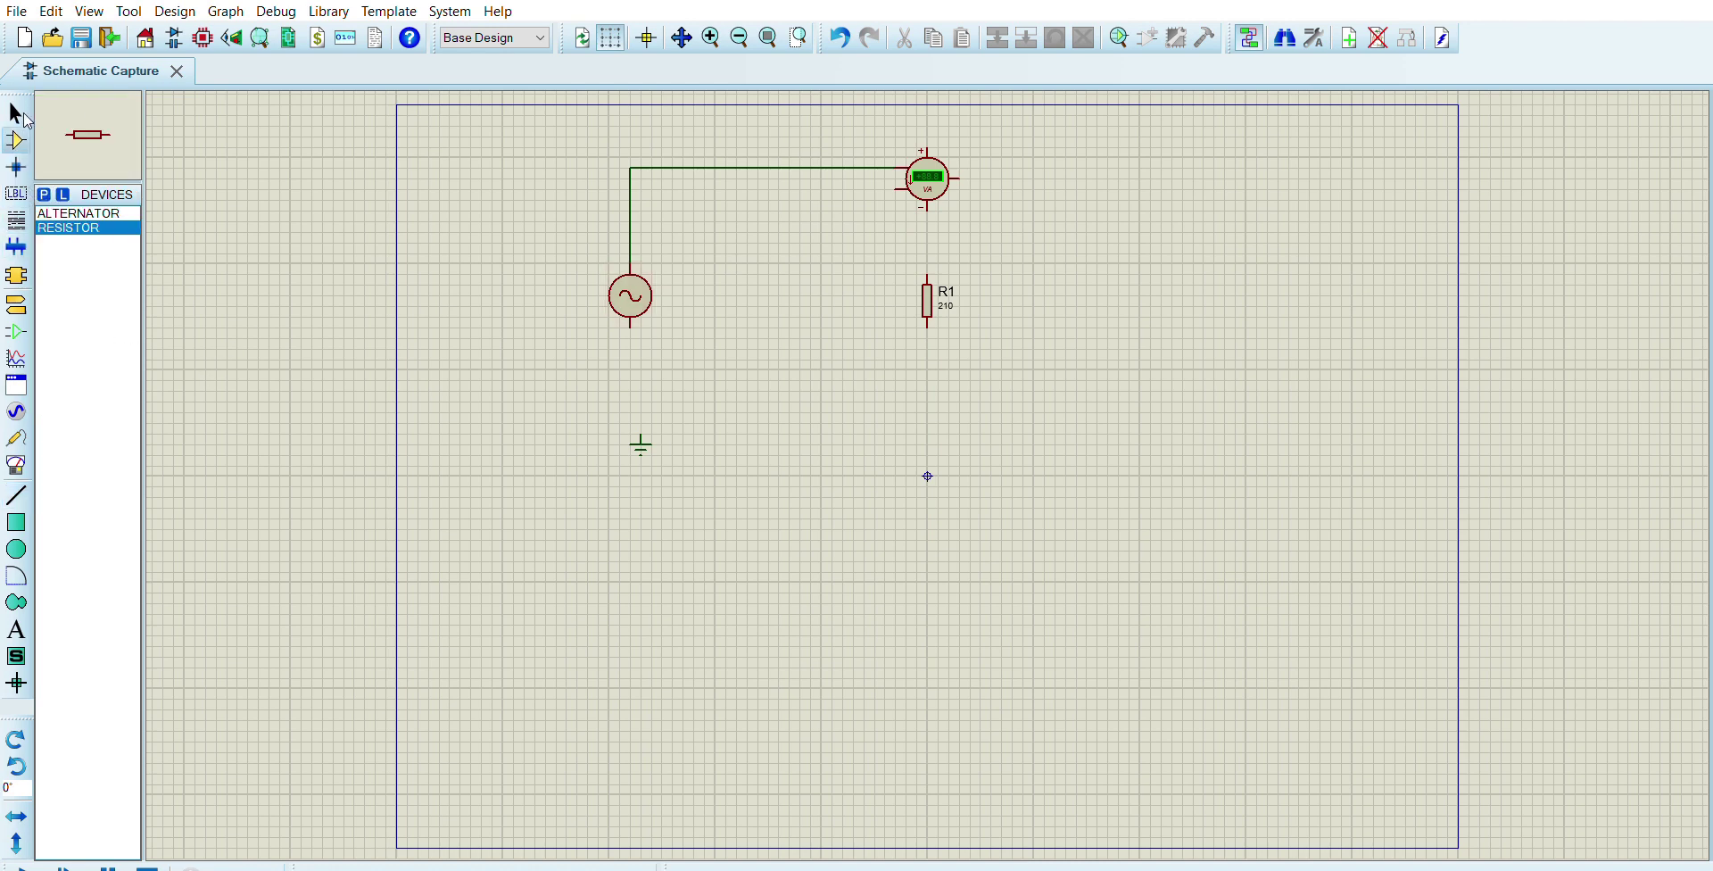
left_click(946, 304)
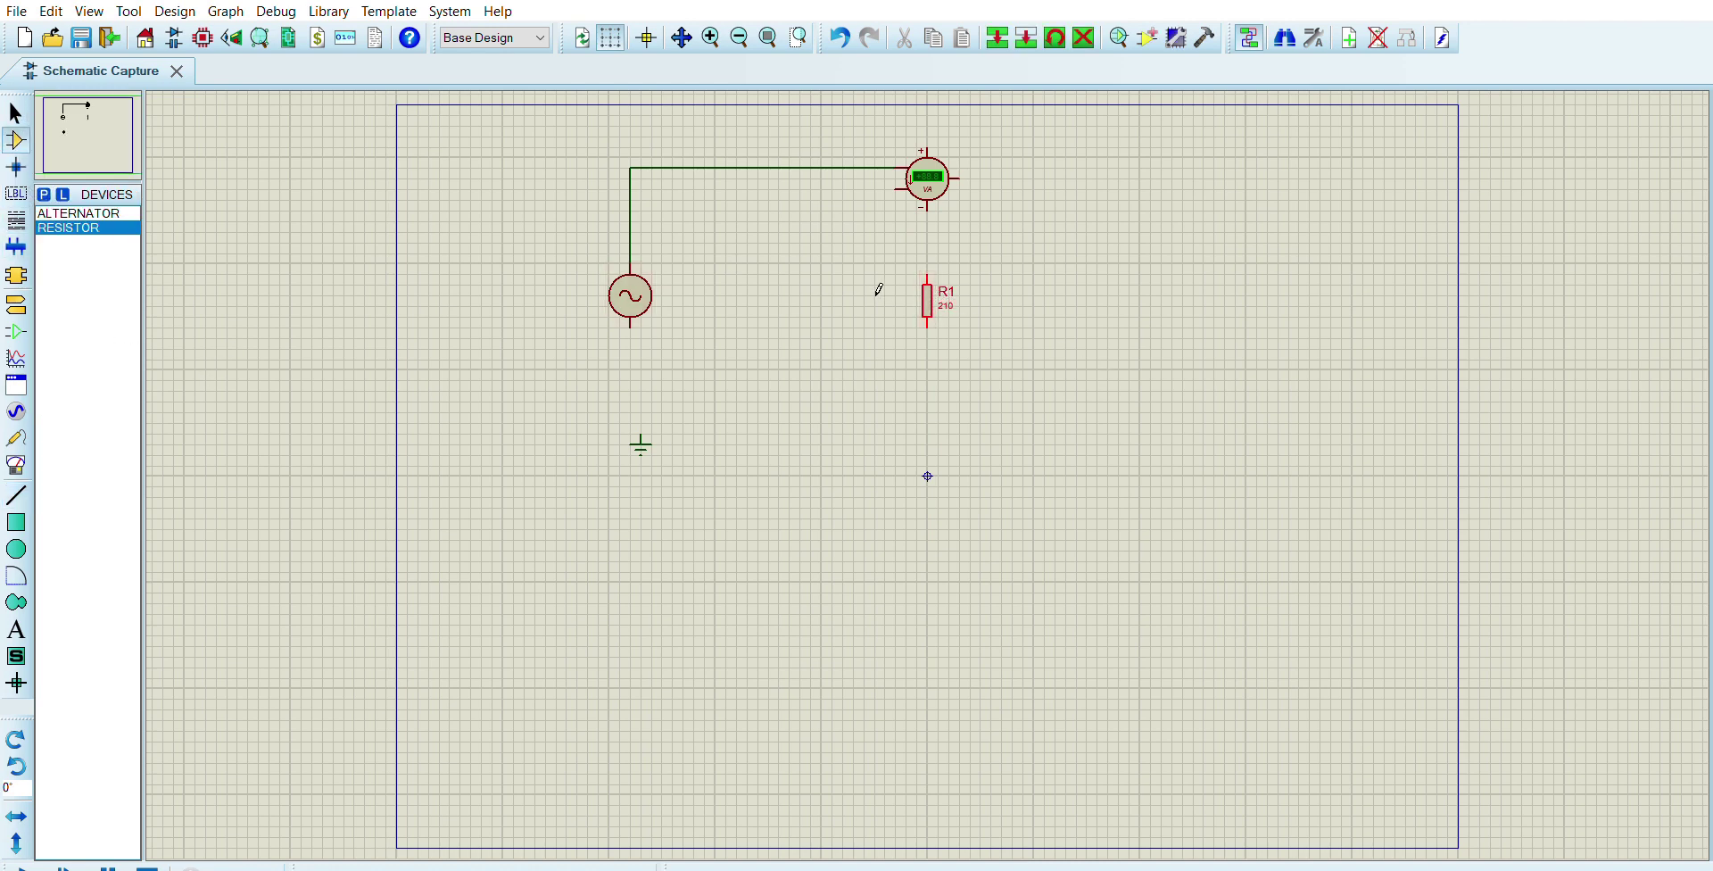
left_click_drag(937, 306, 851, 294)
Step: Wire the wattmeter's lower current terminal to the top of R1, and the alternator's bottom terminal to the bottom of R1
left_click(16, 494)
left_click(902, 189)
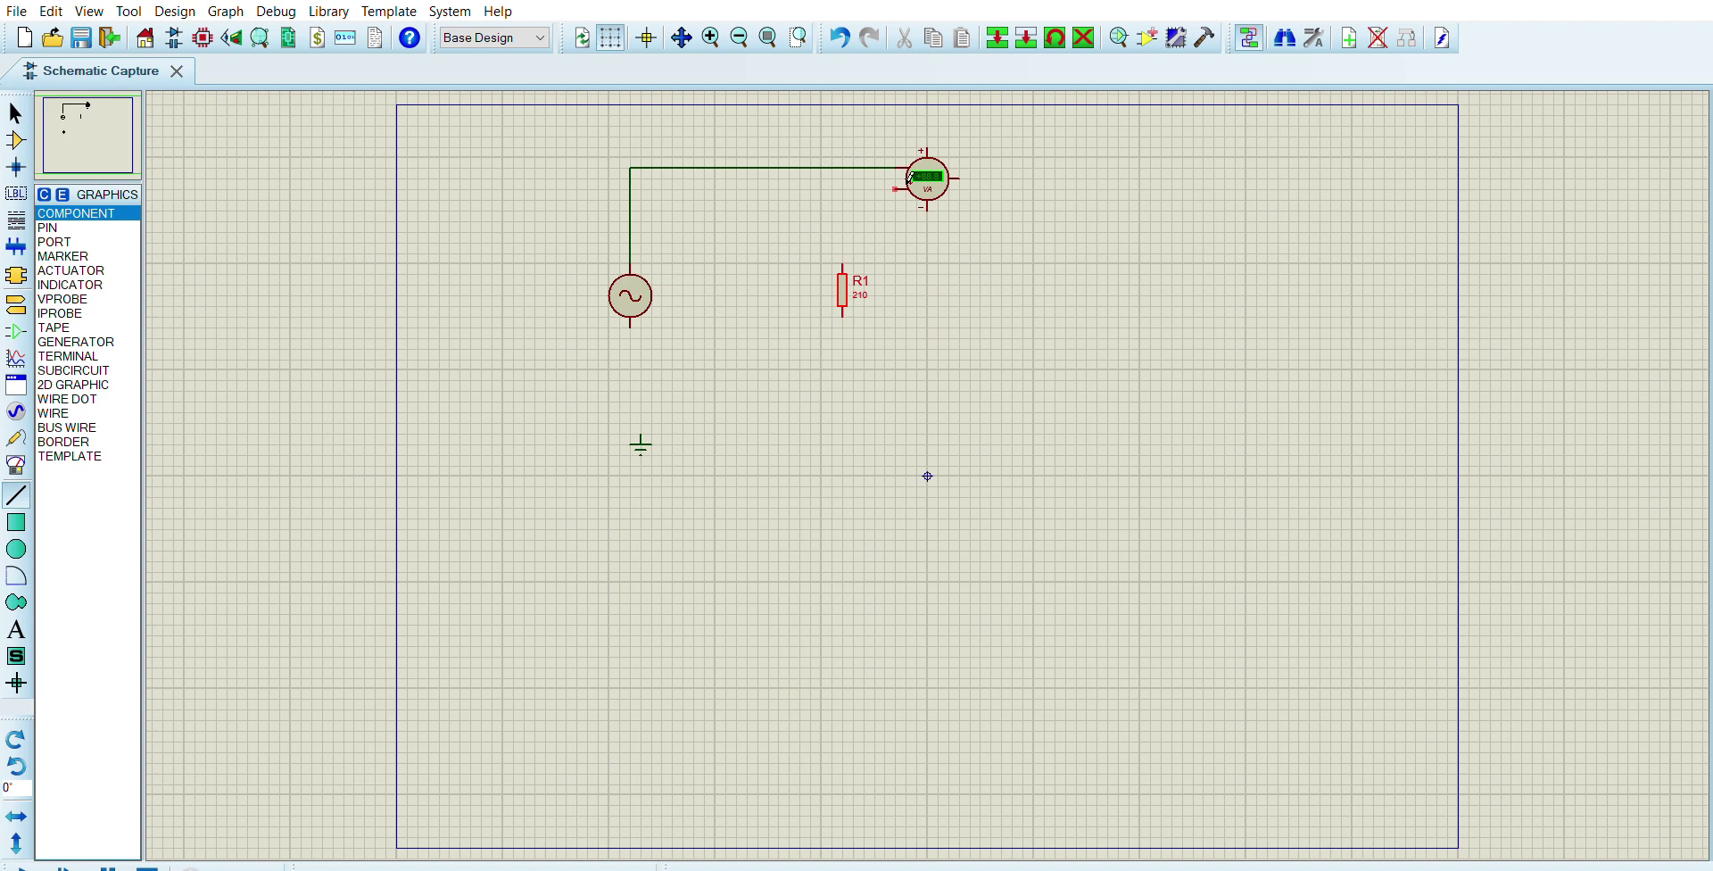
left_click(854, 258)
left_click(638, 324)
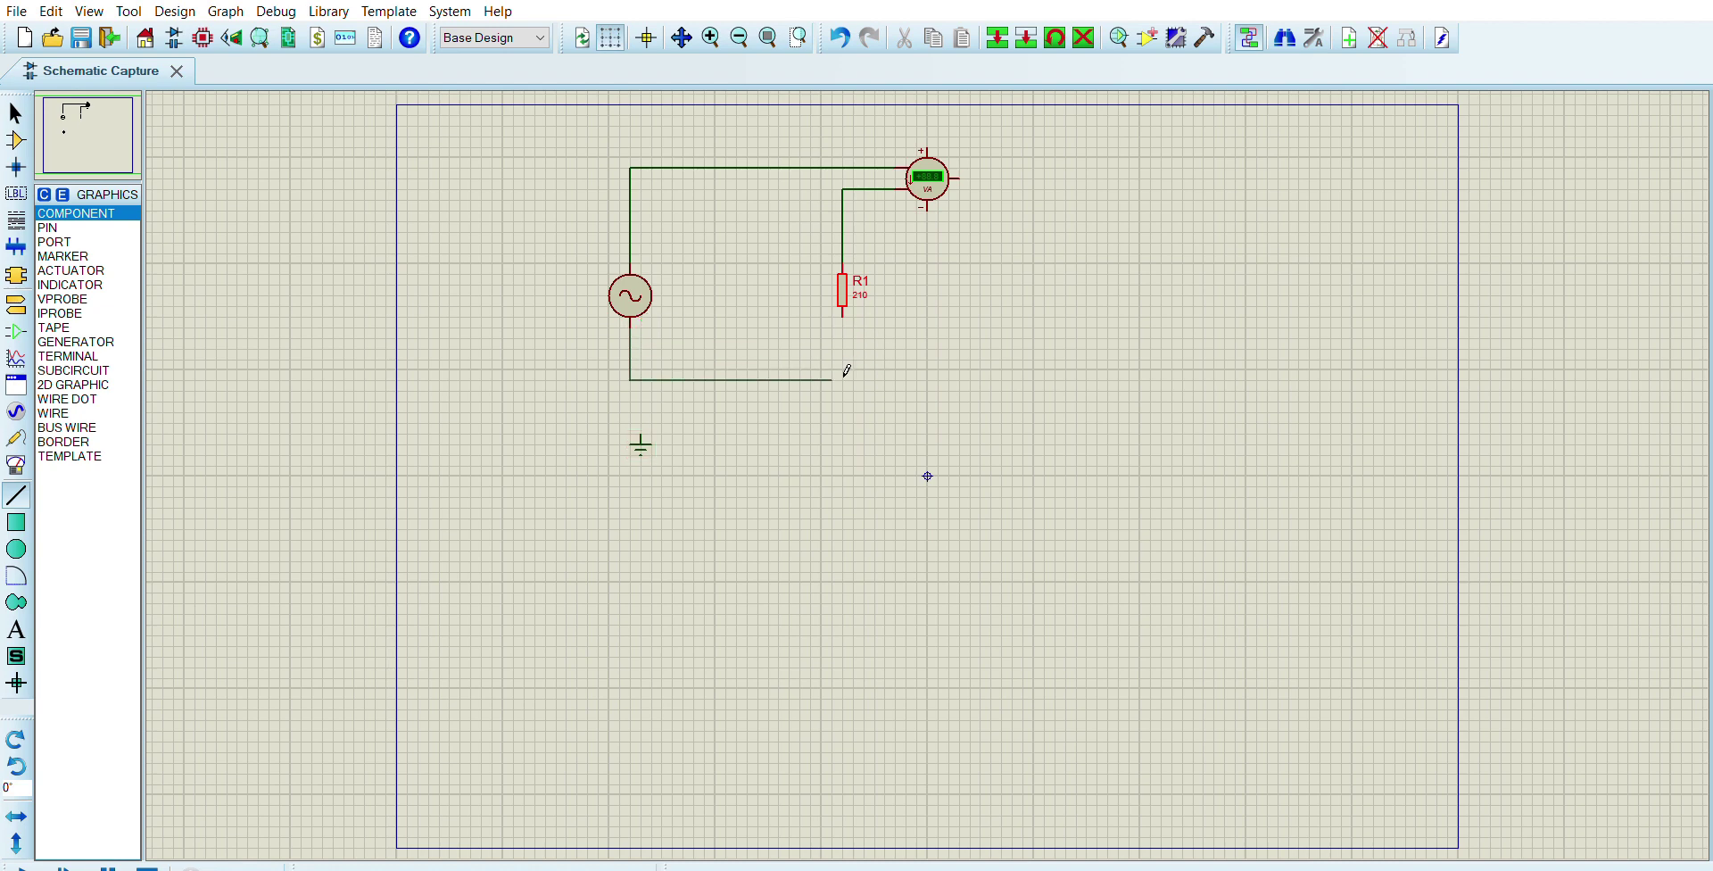
left_click(854, 310)
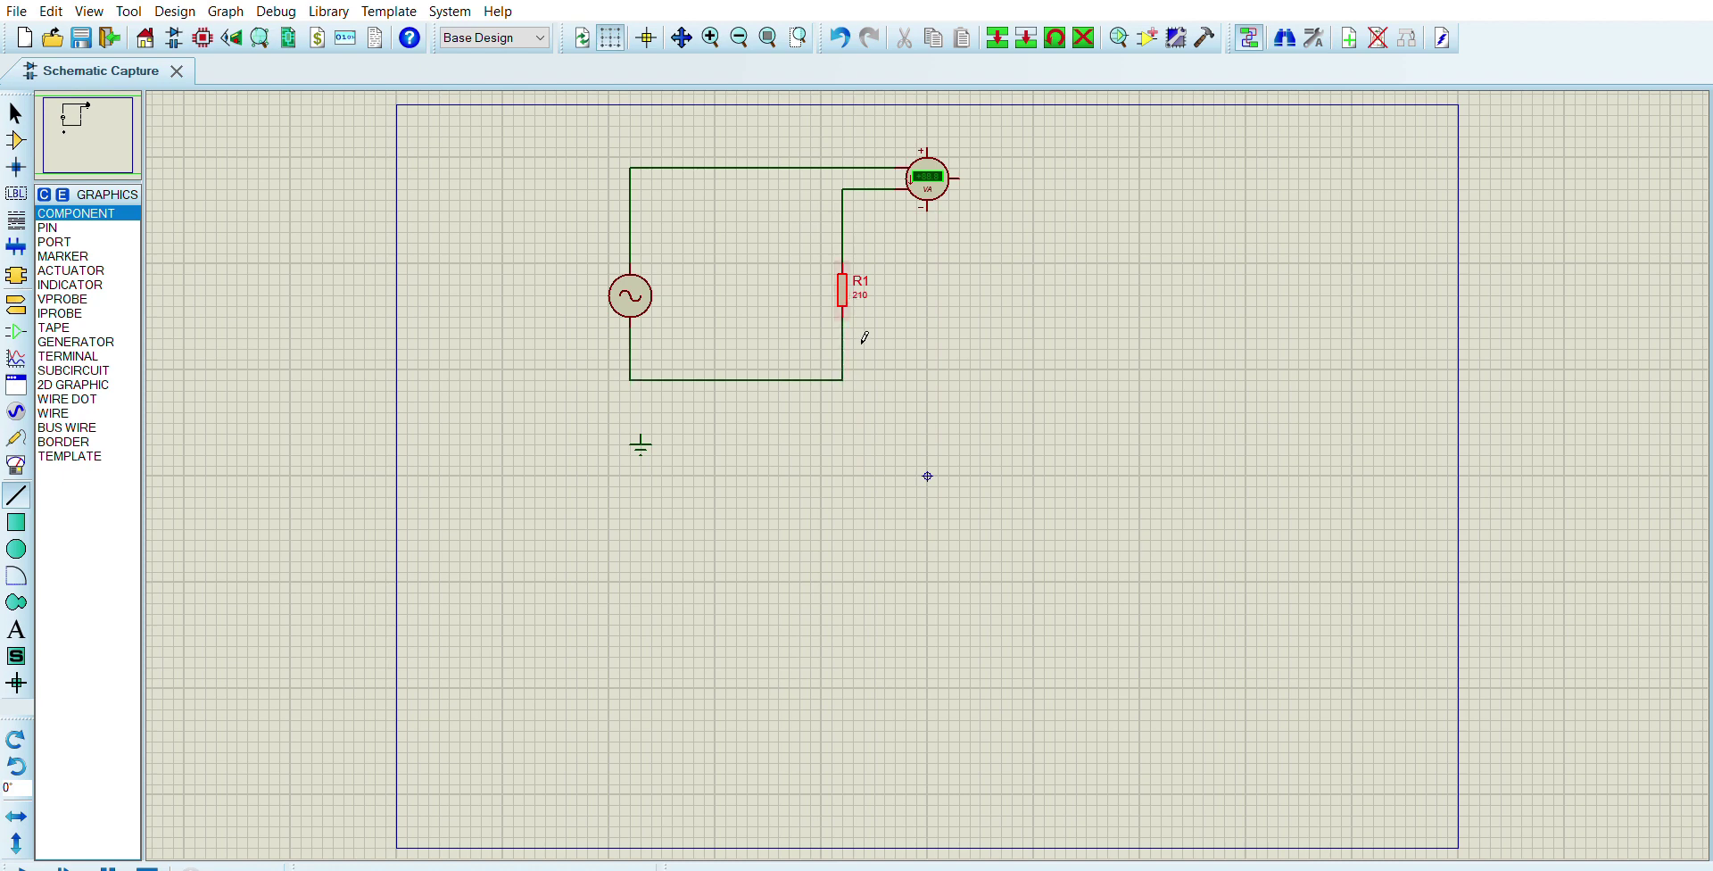
Step: Move the ground terminal directly beneath the alternator and wire it to the circuit's lower wire
left_click(654, 440)
left_click(16, 139)
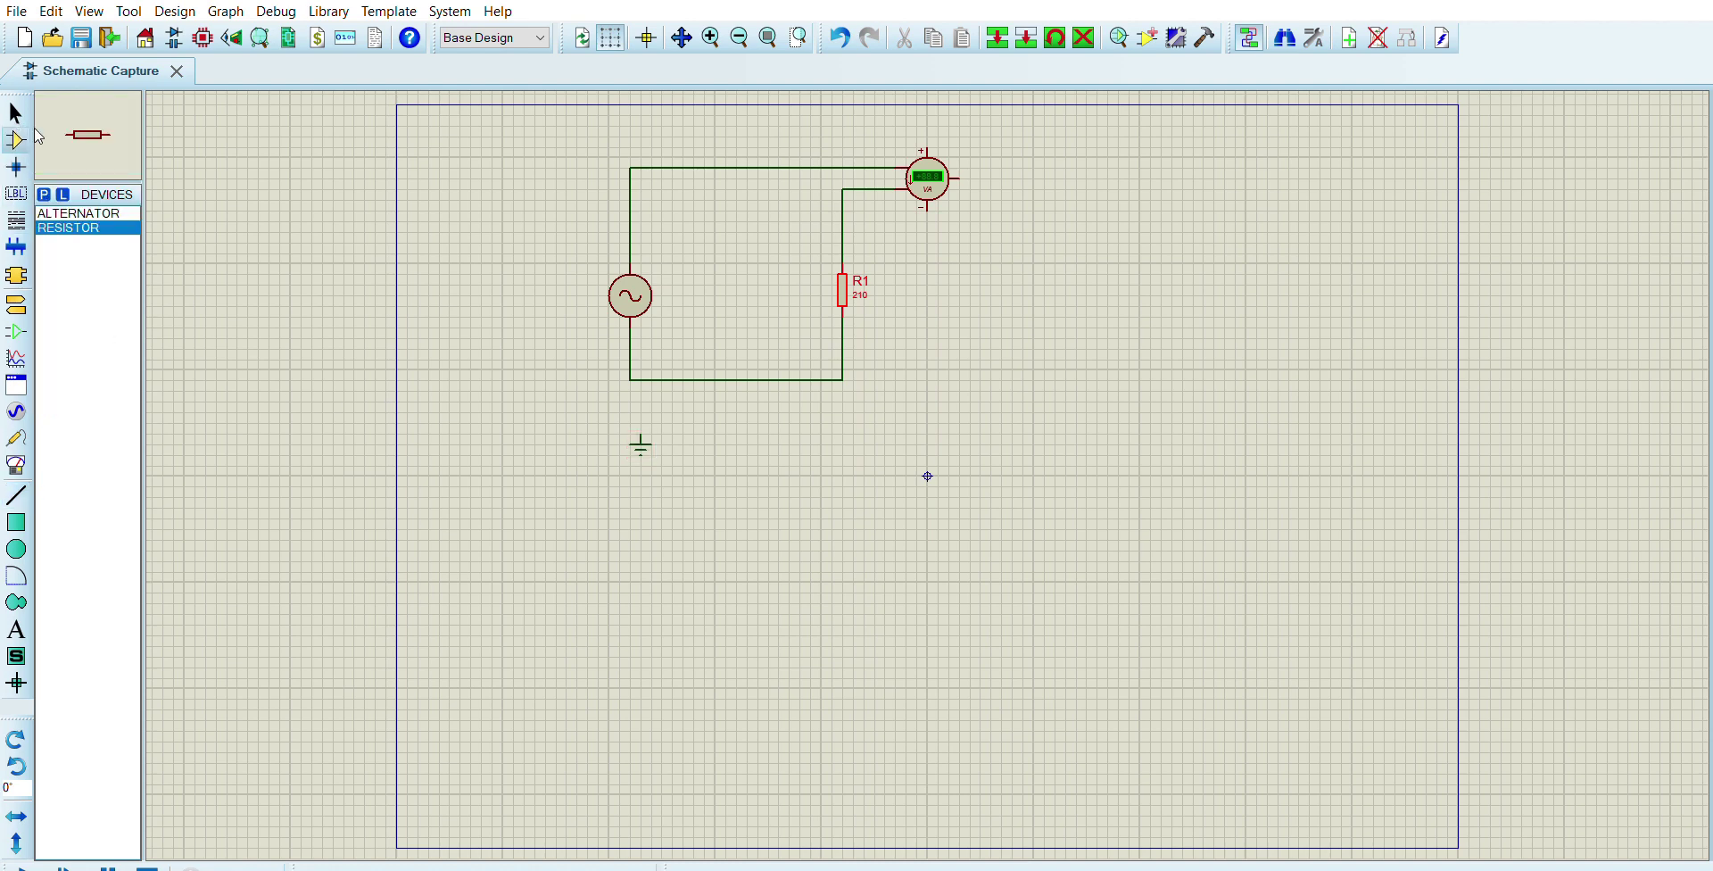
left_click(643, 441)
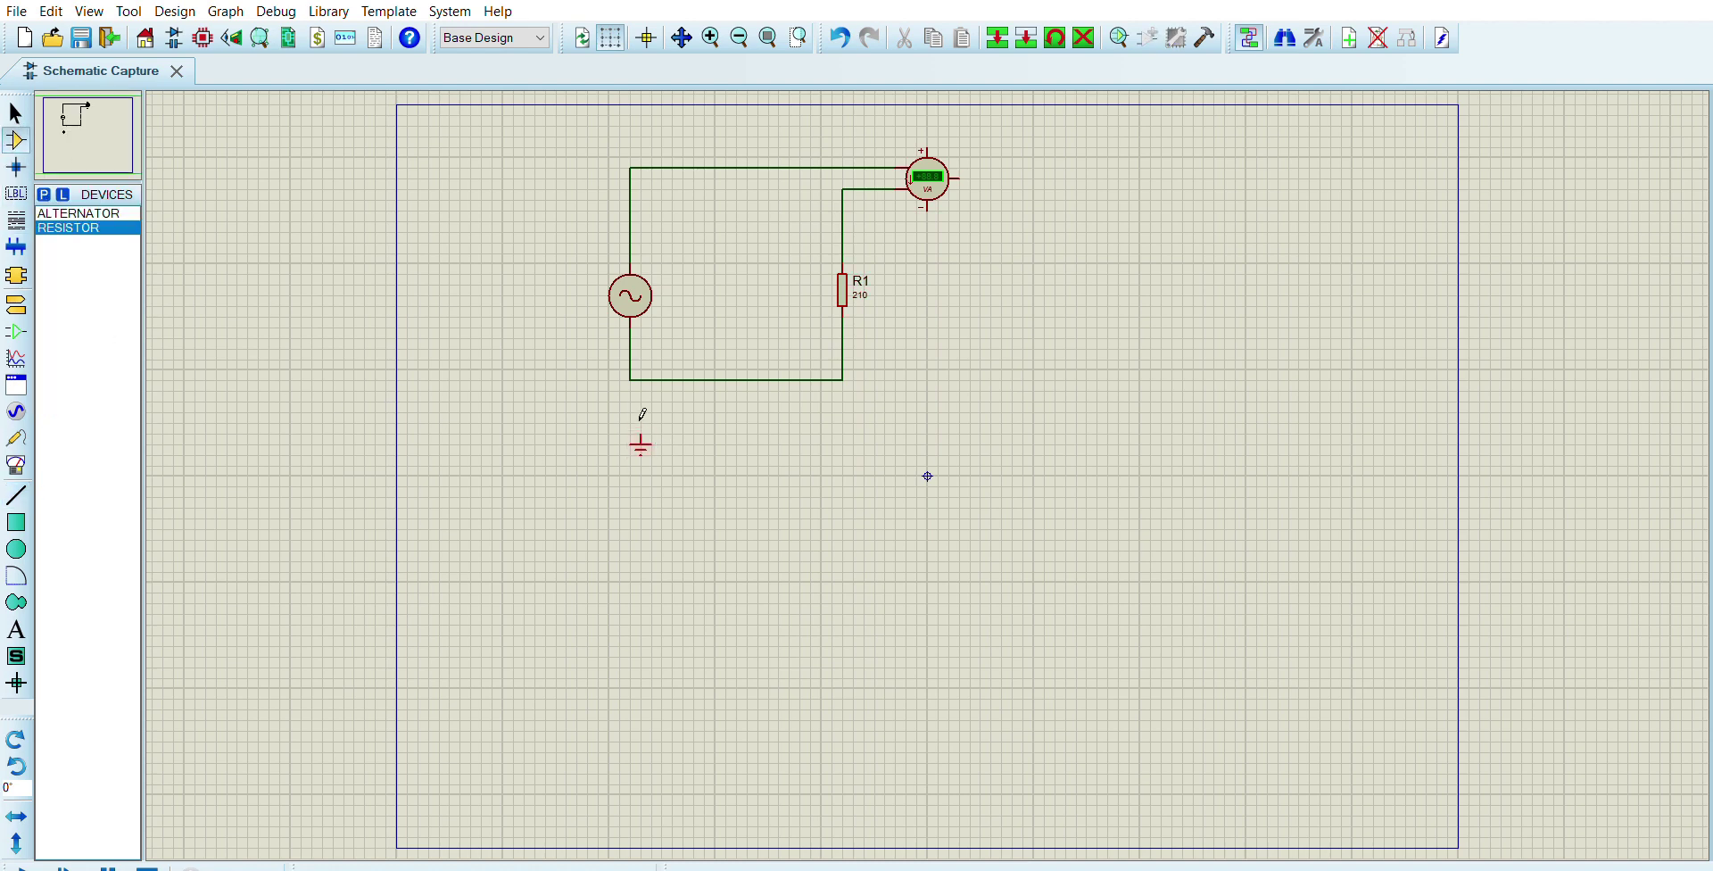
mouse_move(642, 444)
left_mouse_down()
mouse_move(642, 412)
mouse_move(632, 423)
left_mouse_up()
left_click(16, 496)
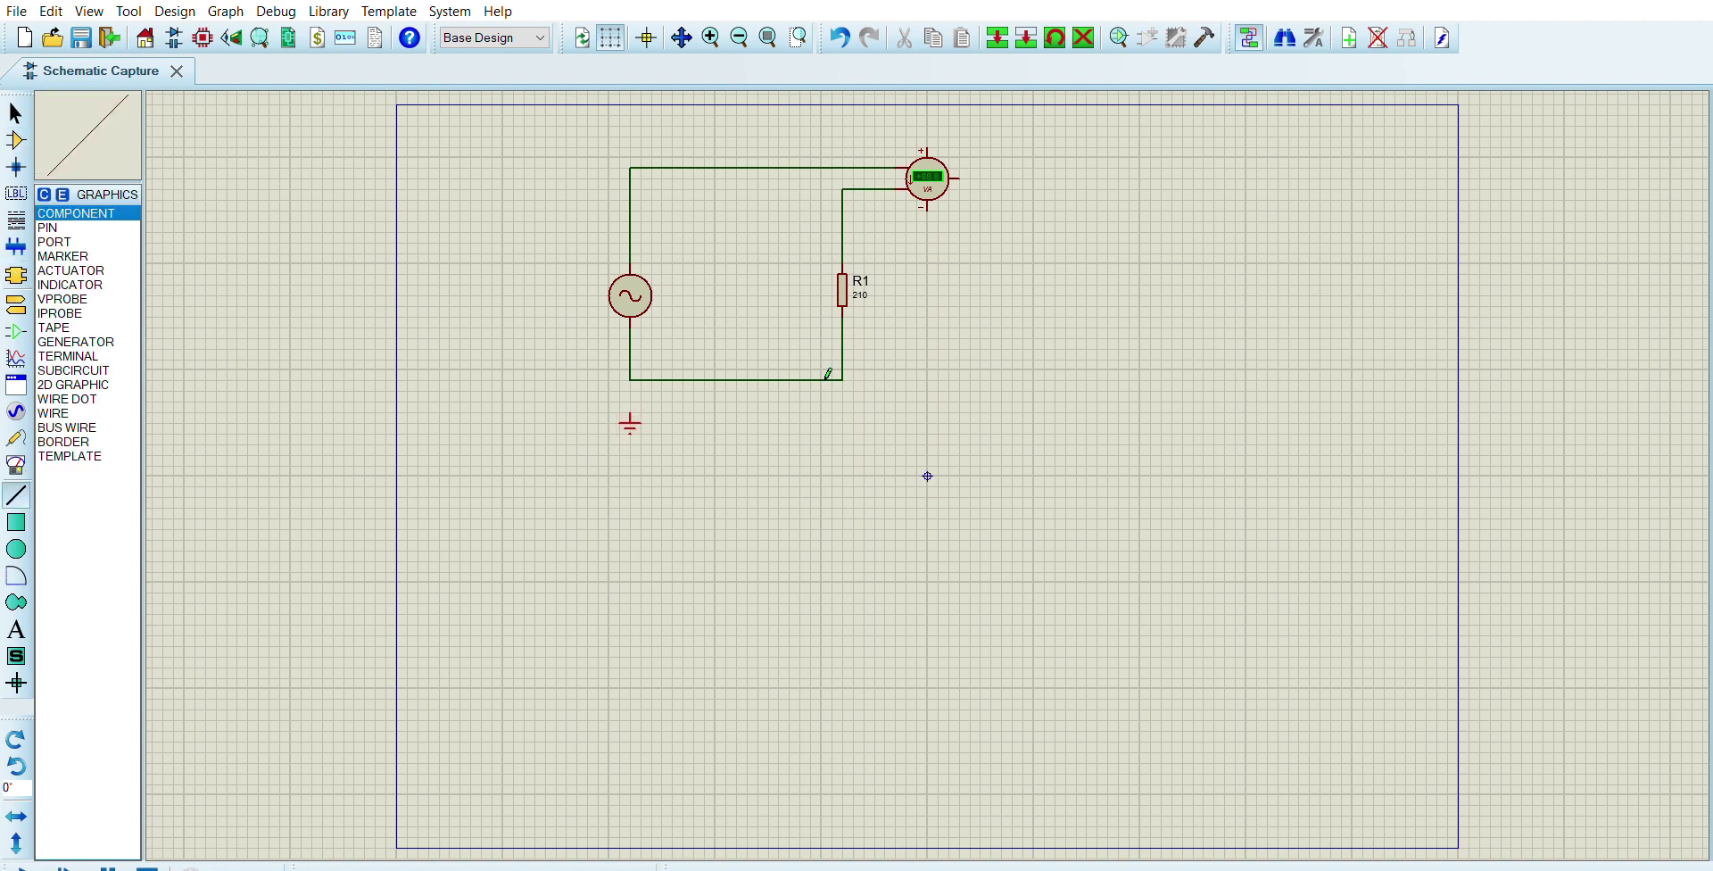
left_click(643, 379)
left_click(630, 415)
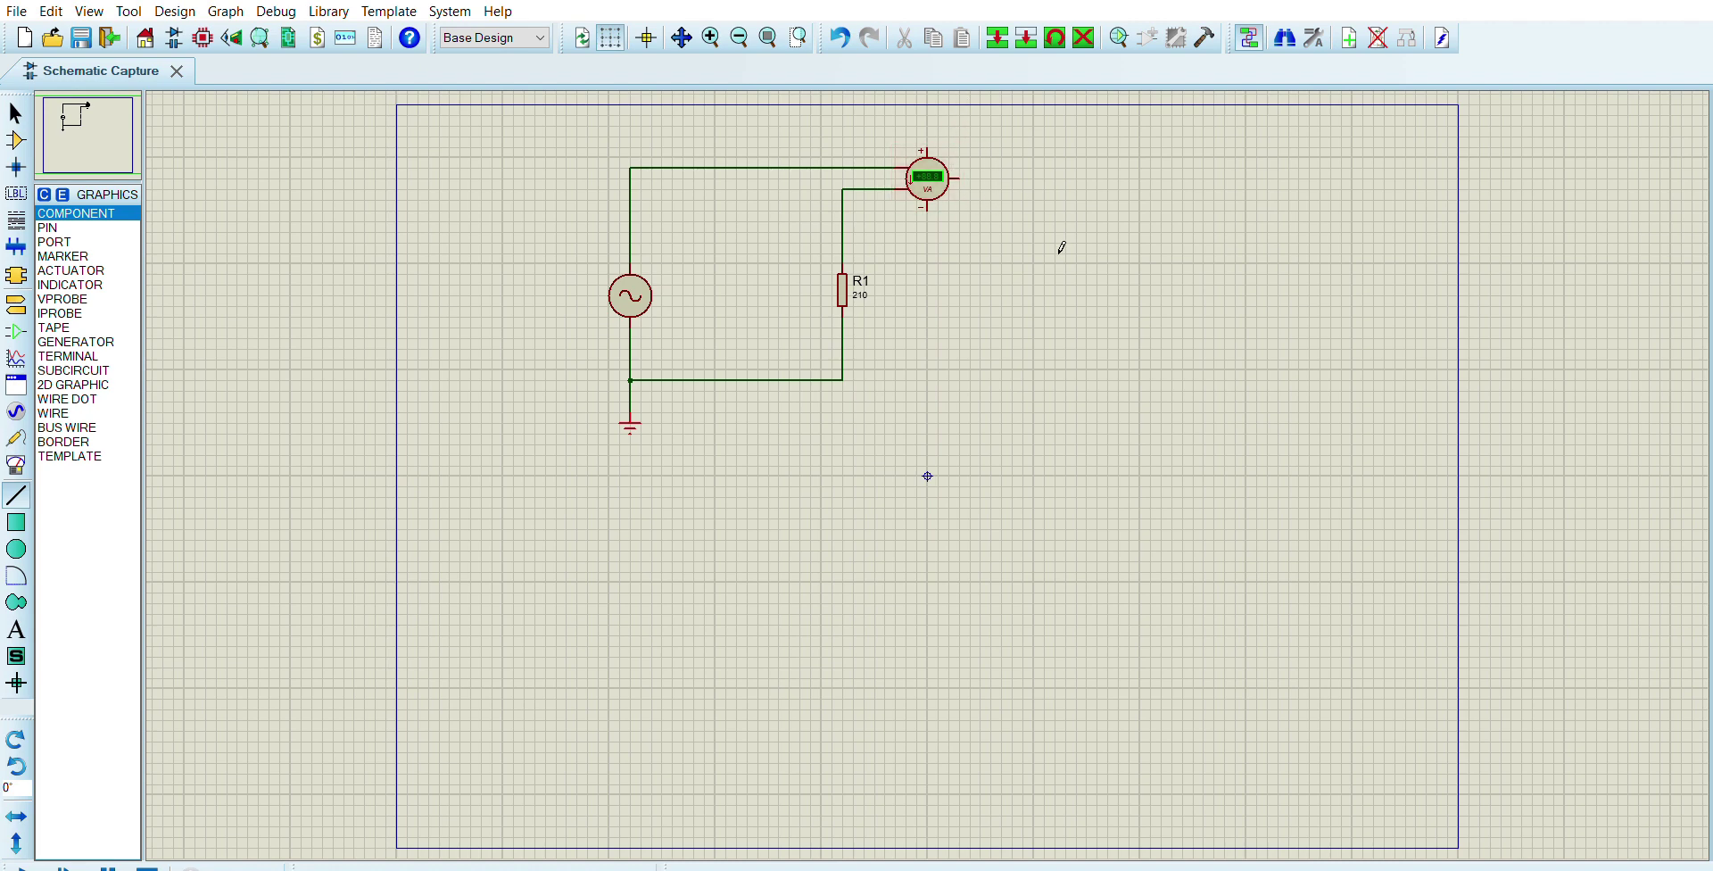
Step: Wire the wattmeter's negative voltage terminal to the lower wire at R1 and its positive voltage terminal to the upper supply wire
left_click(935, 206)
left_click(848, 376)
left_click(849, 375)
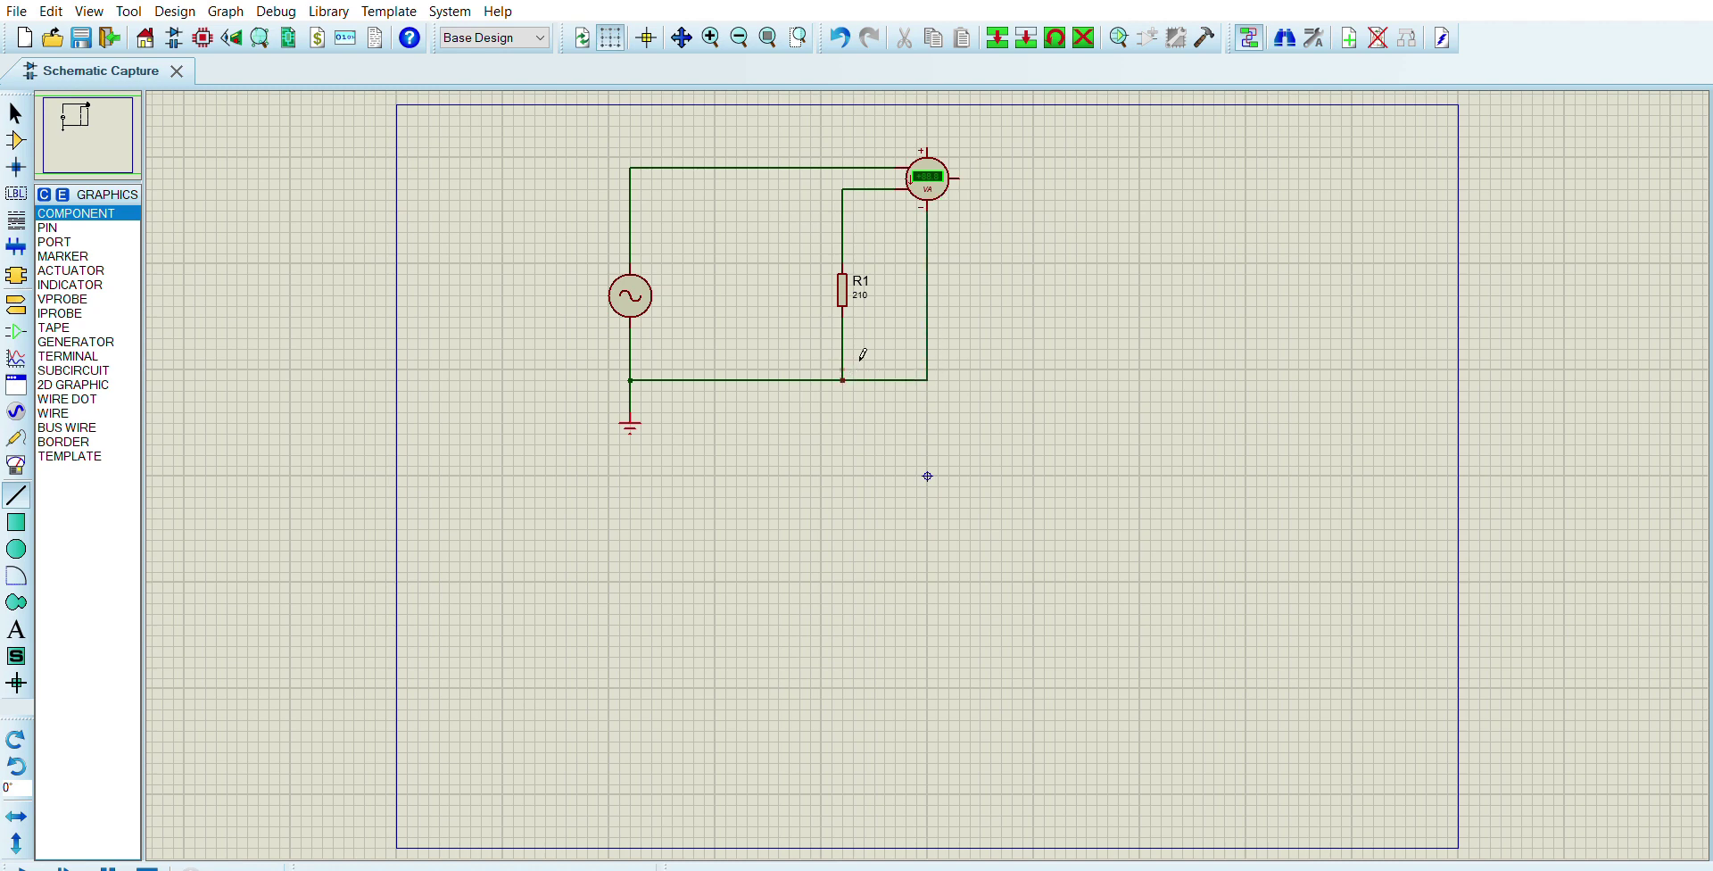
left_click(935, 126)
left_click(818, 166)
Step: Set the wattmeter to display power in watts (W)
left_click(16, 140)
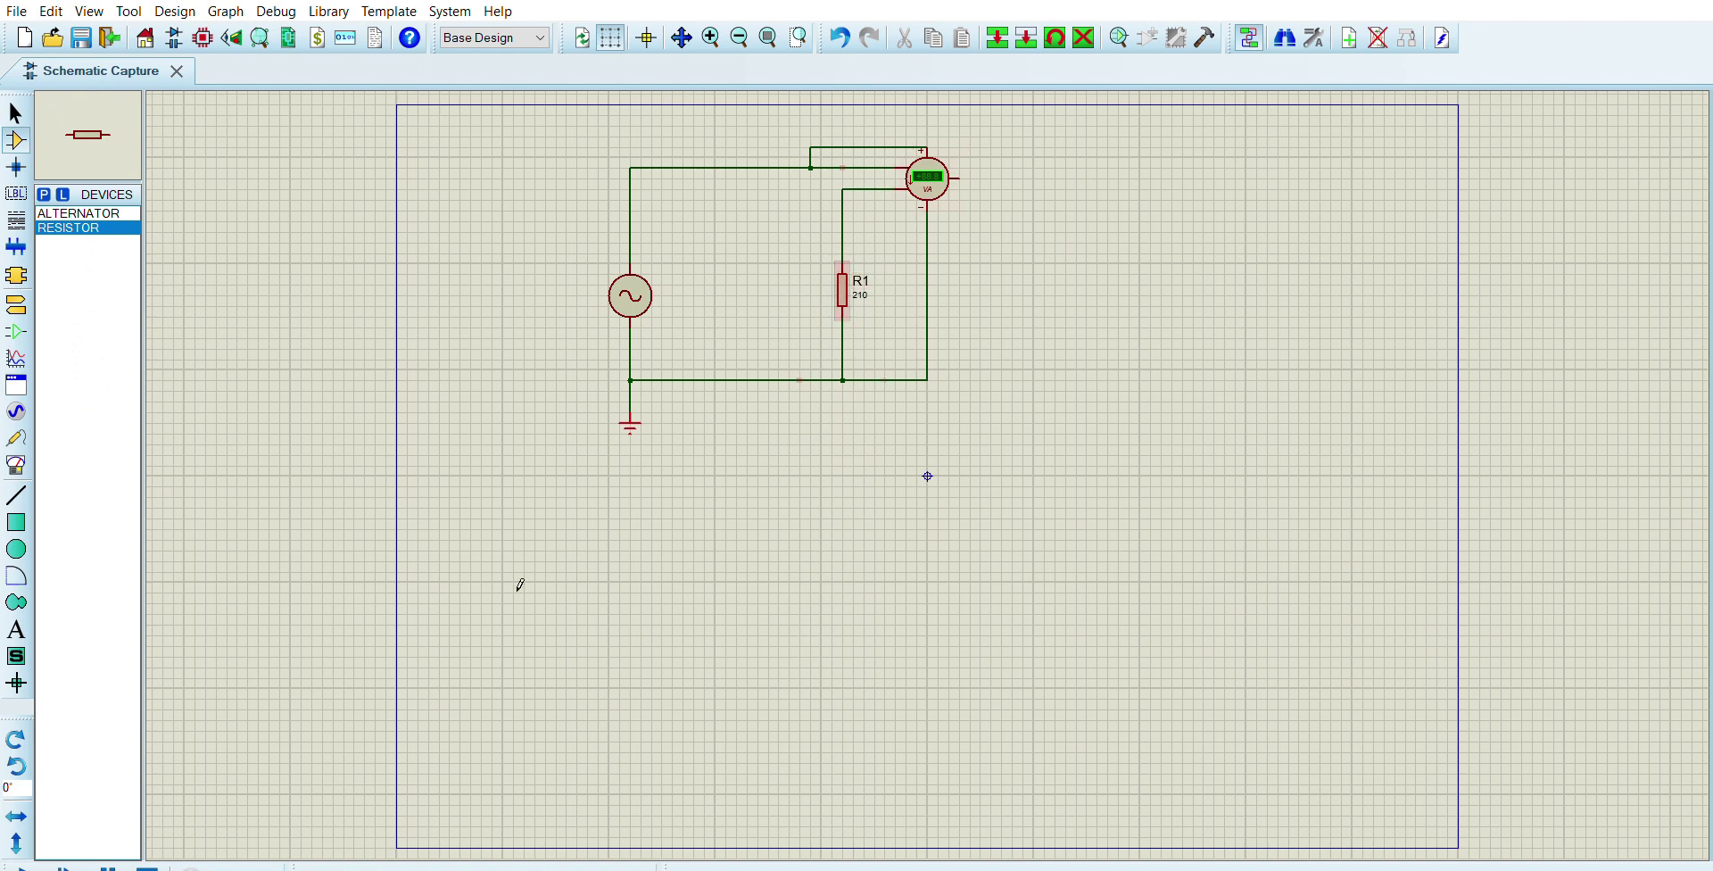
left_click(942, 201)
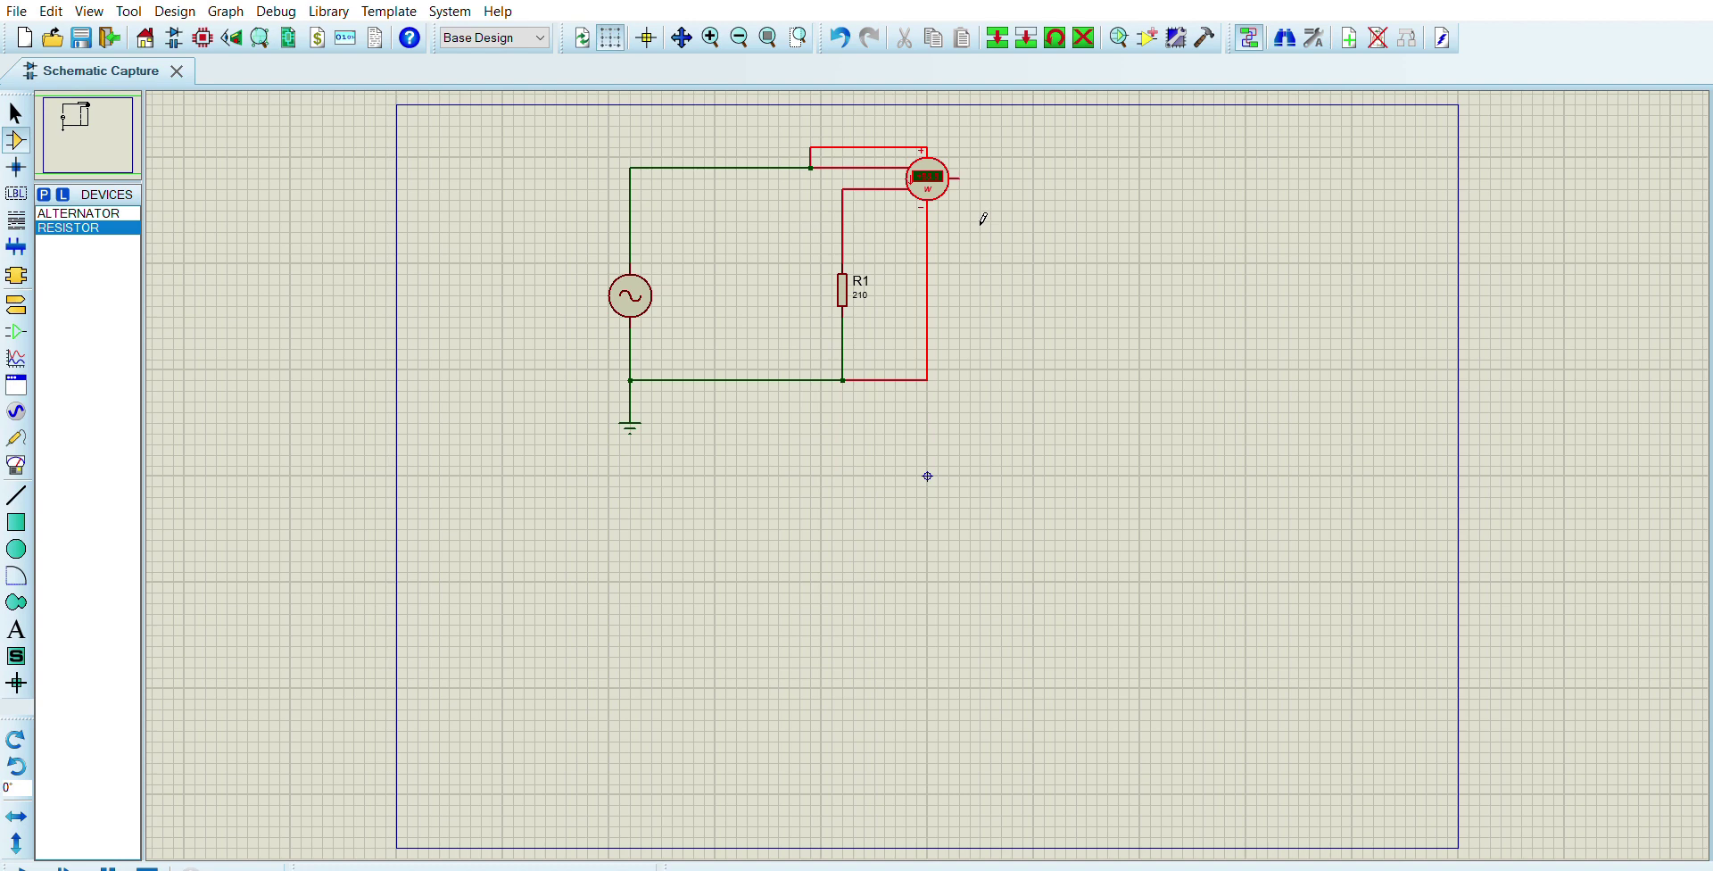
left_click(722, 412)
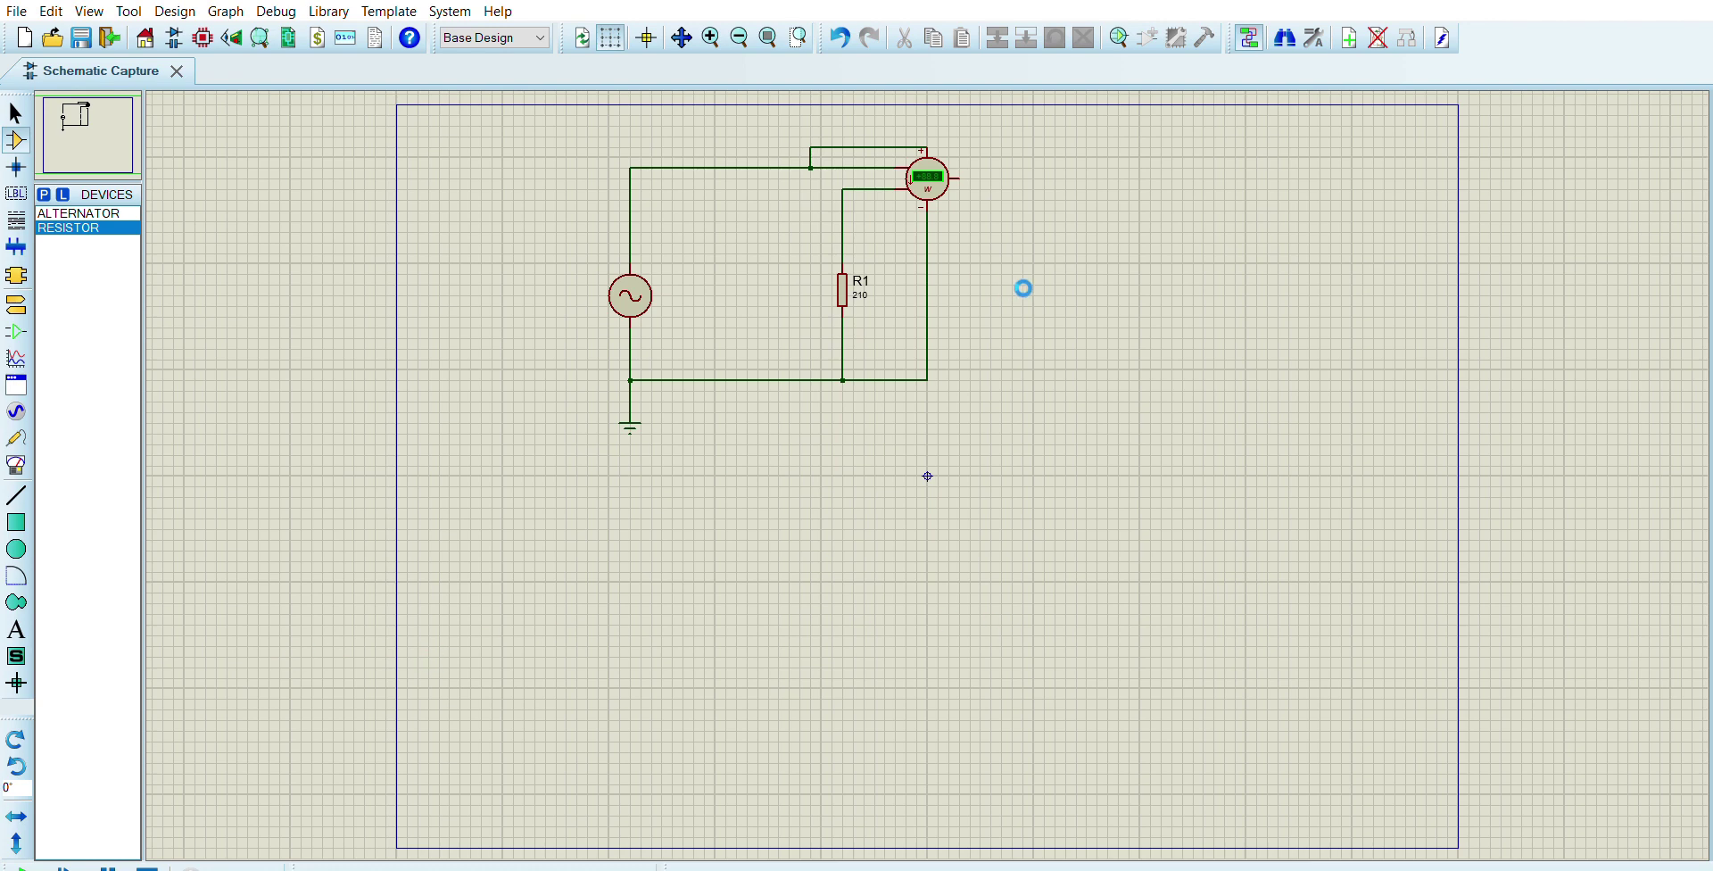
scroll(740, 321, "up", 1)
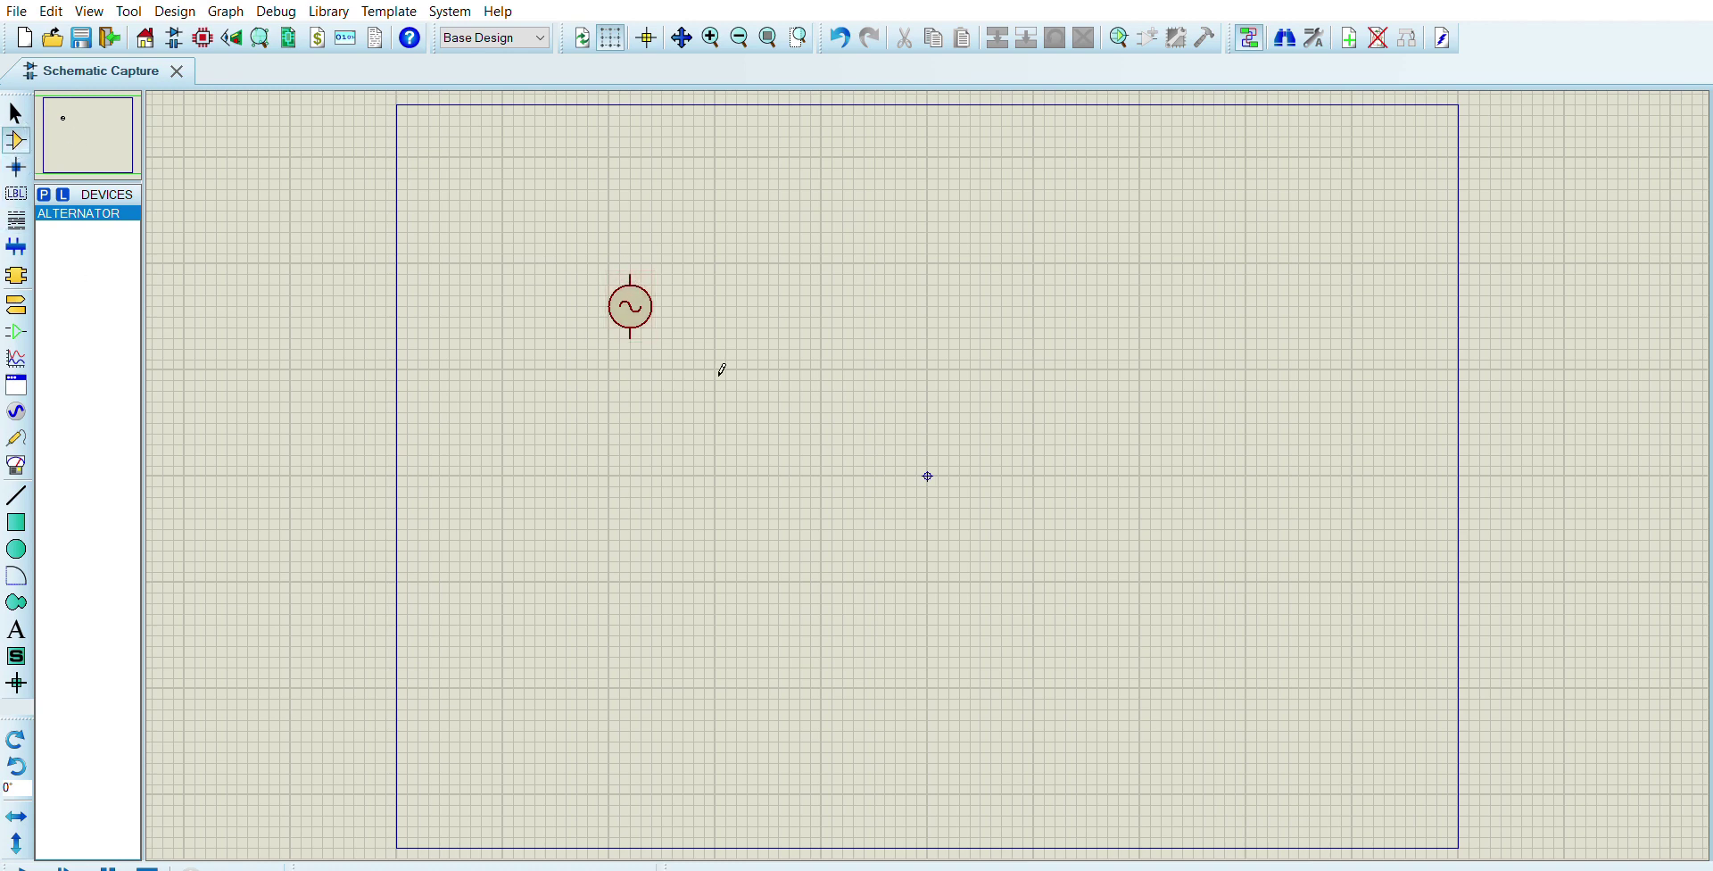
Step: Place resistor R1 to the right of the alternator and rotate it to a vertical orientation, level with the alternator
left_click(646, 305)
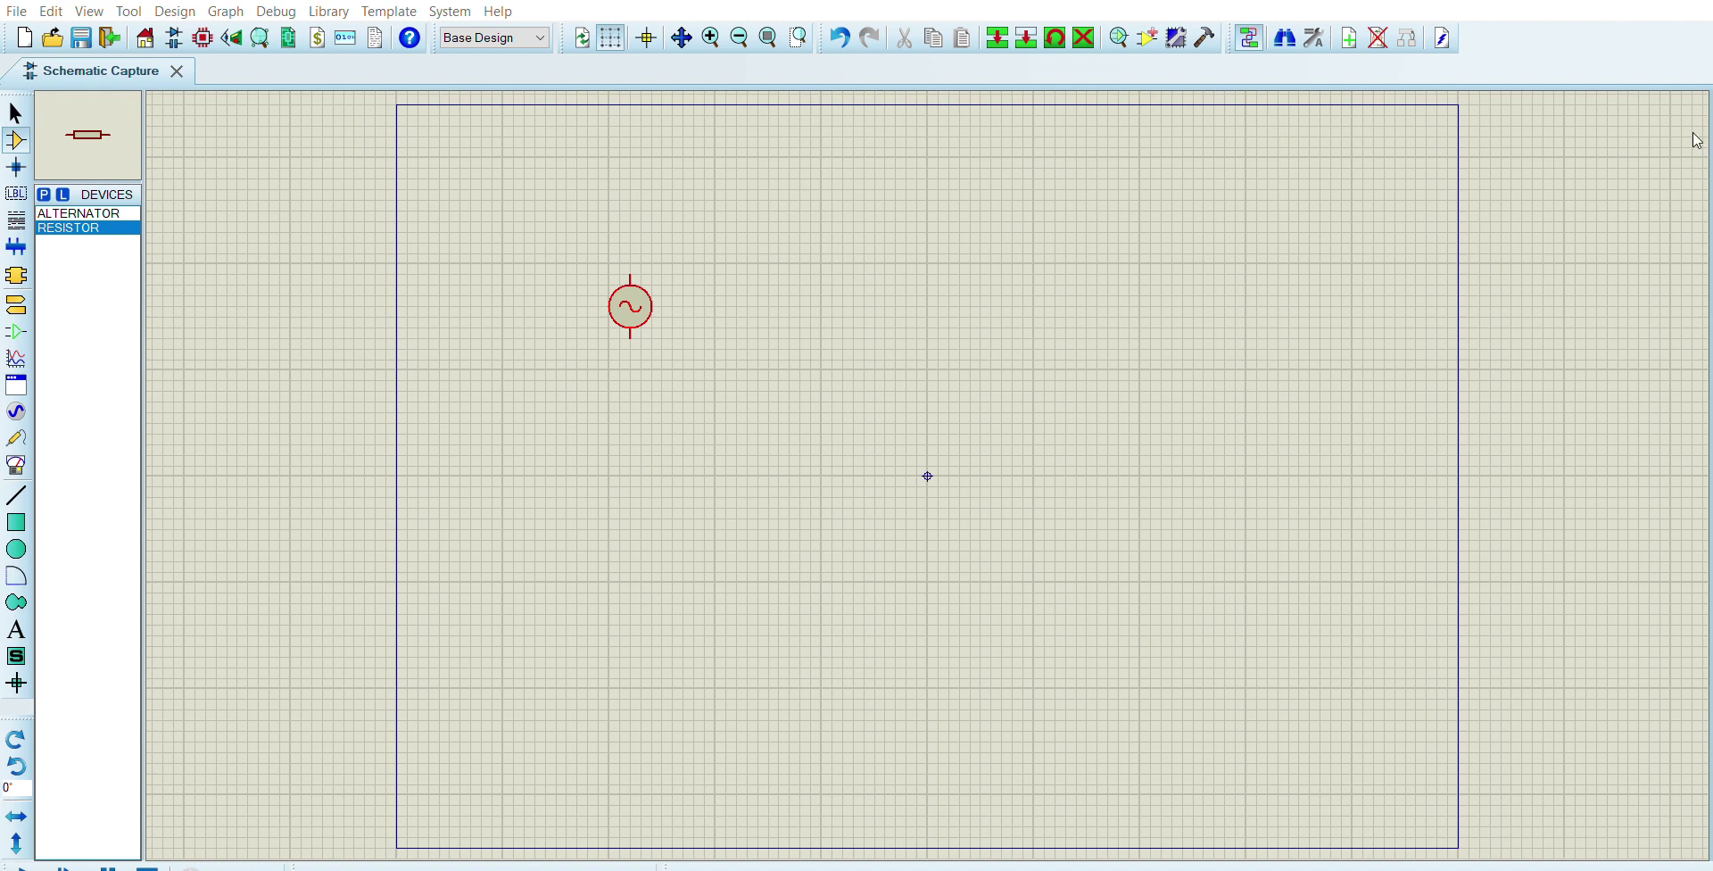
left_click(938, 305)
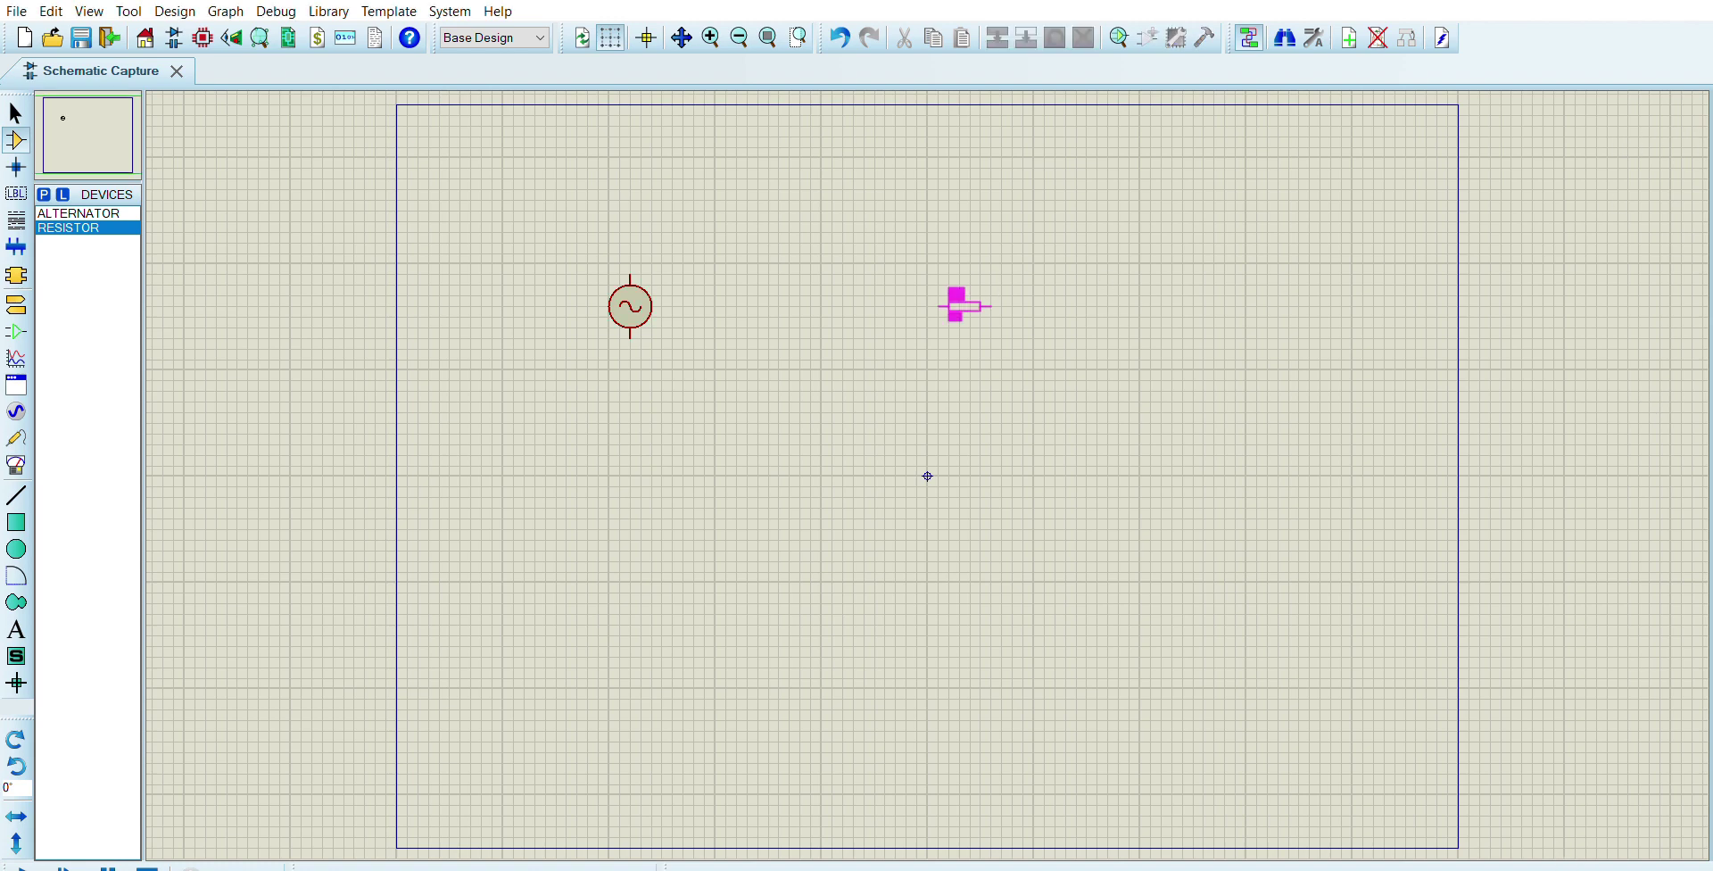
left_click(977, 317)
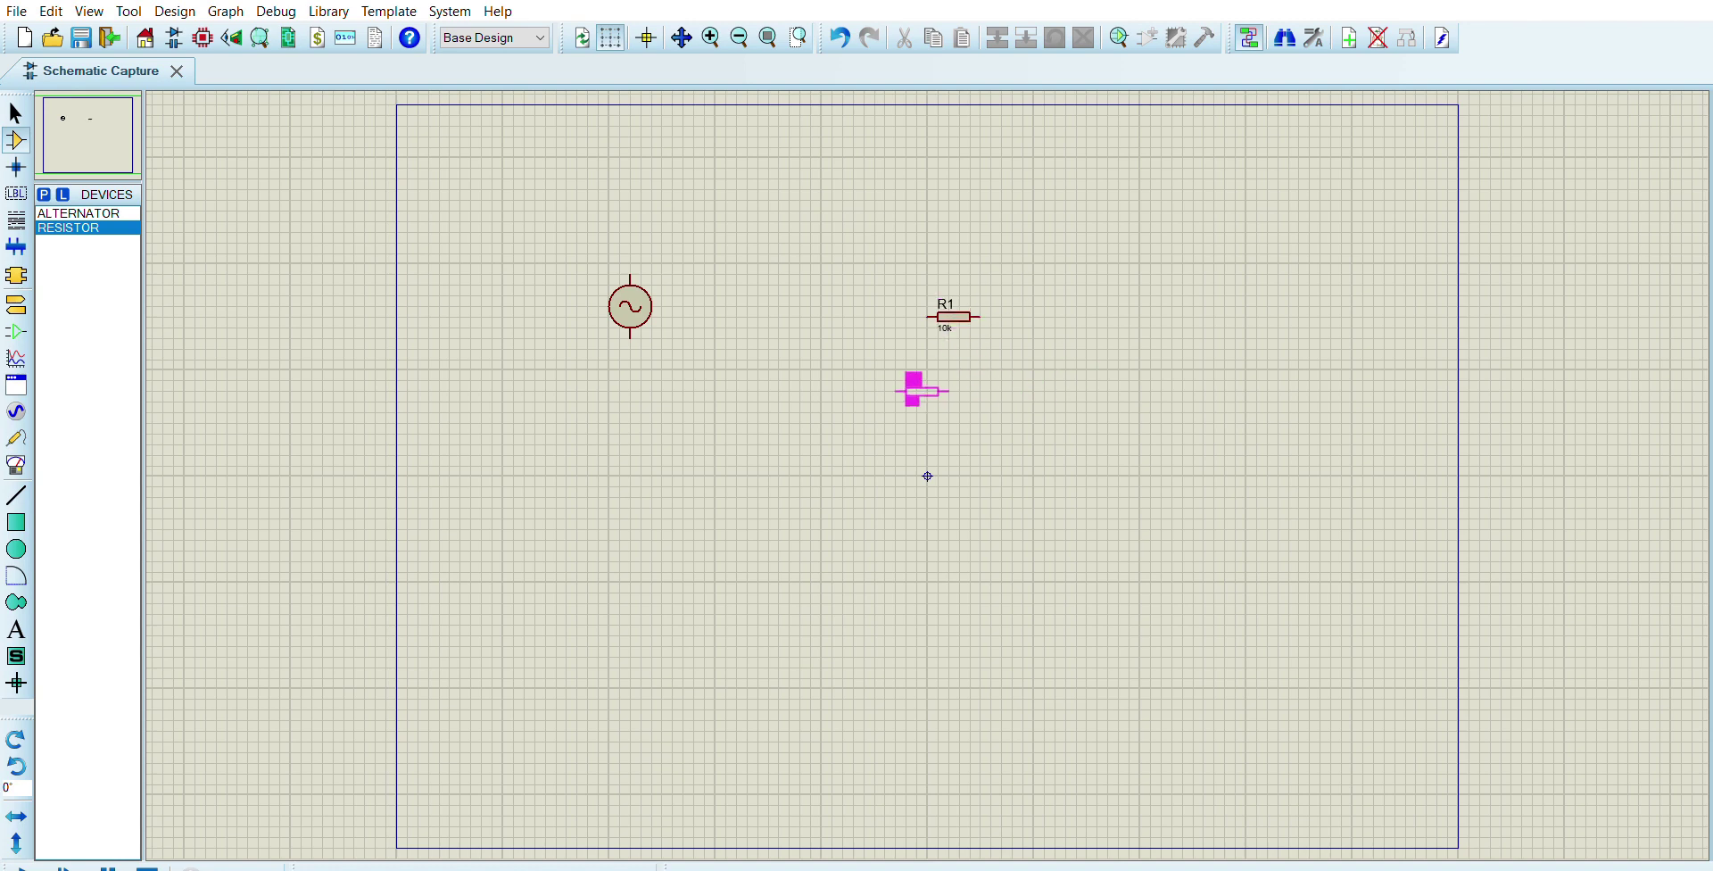
left_click(978, 310)
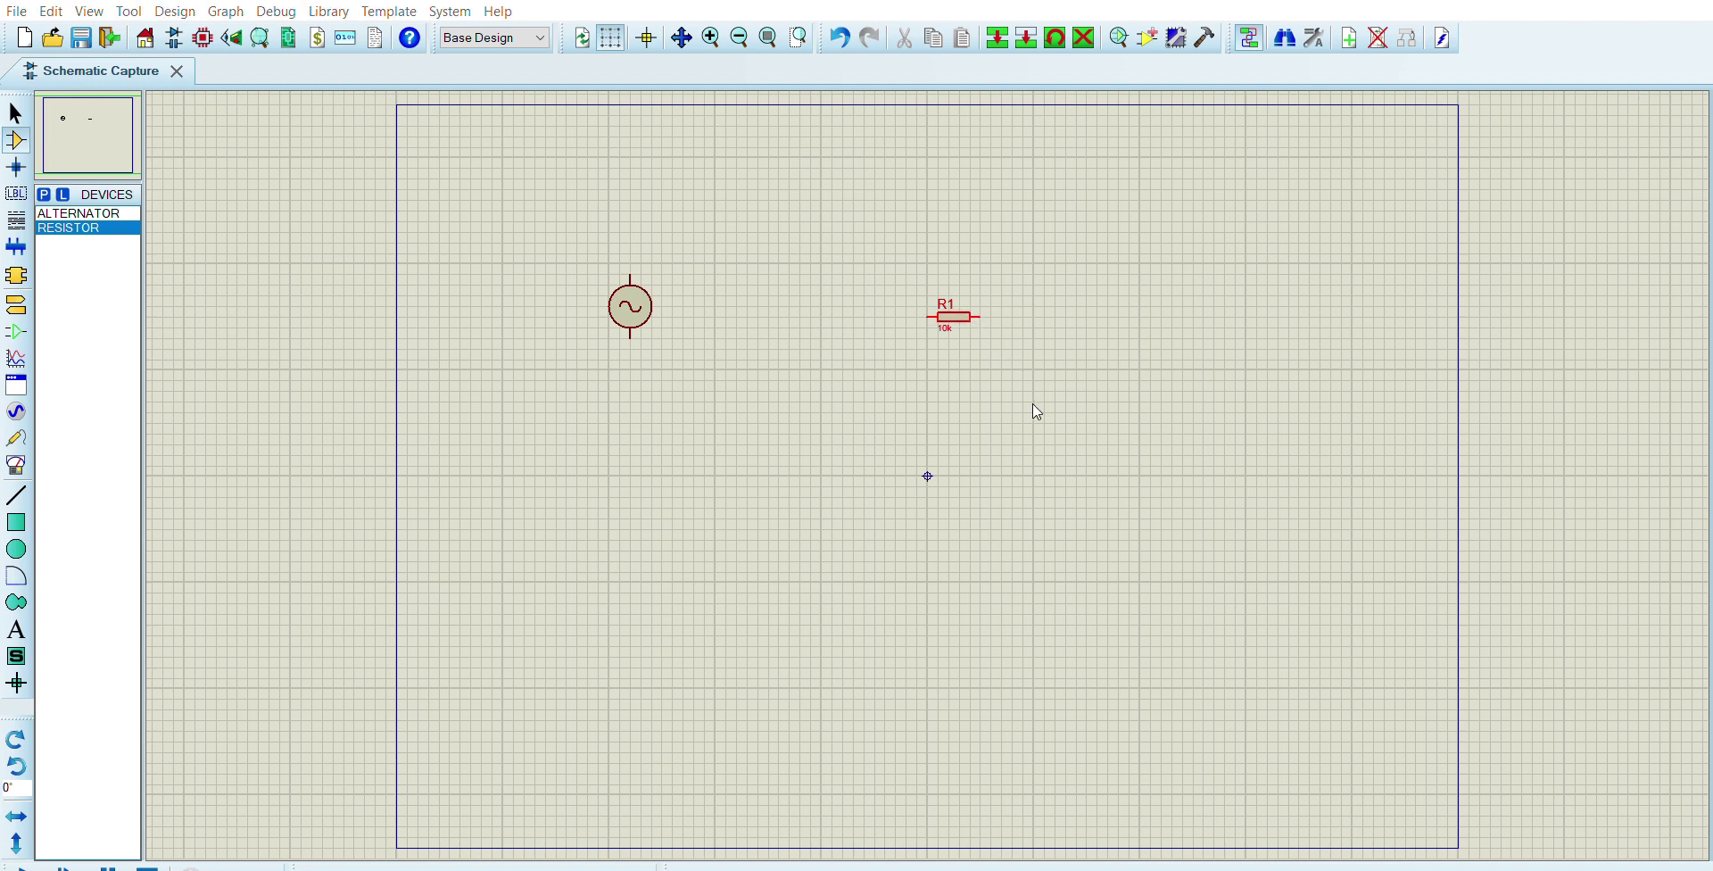
key("KP_Add")
left_click_drag(972, 311, 978, 295)
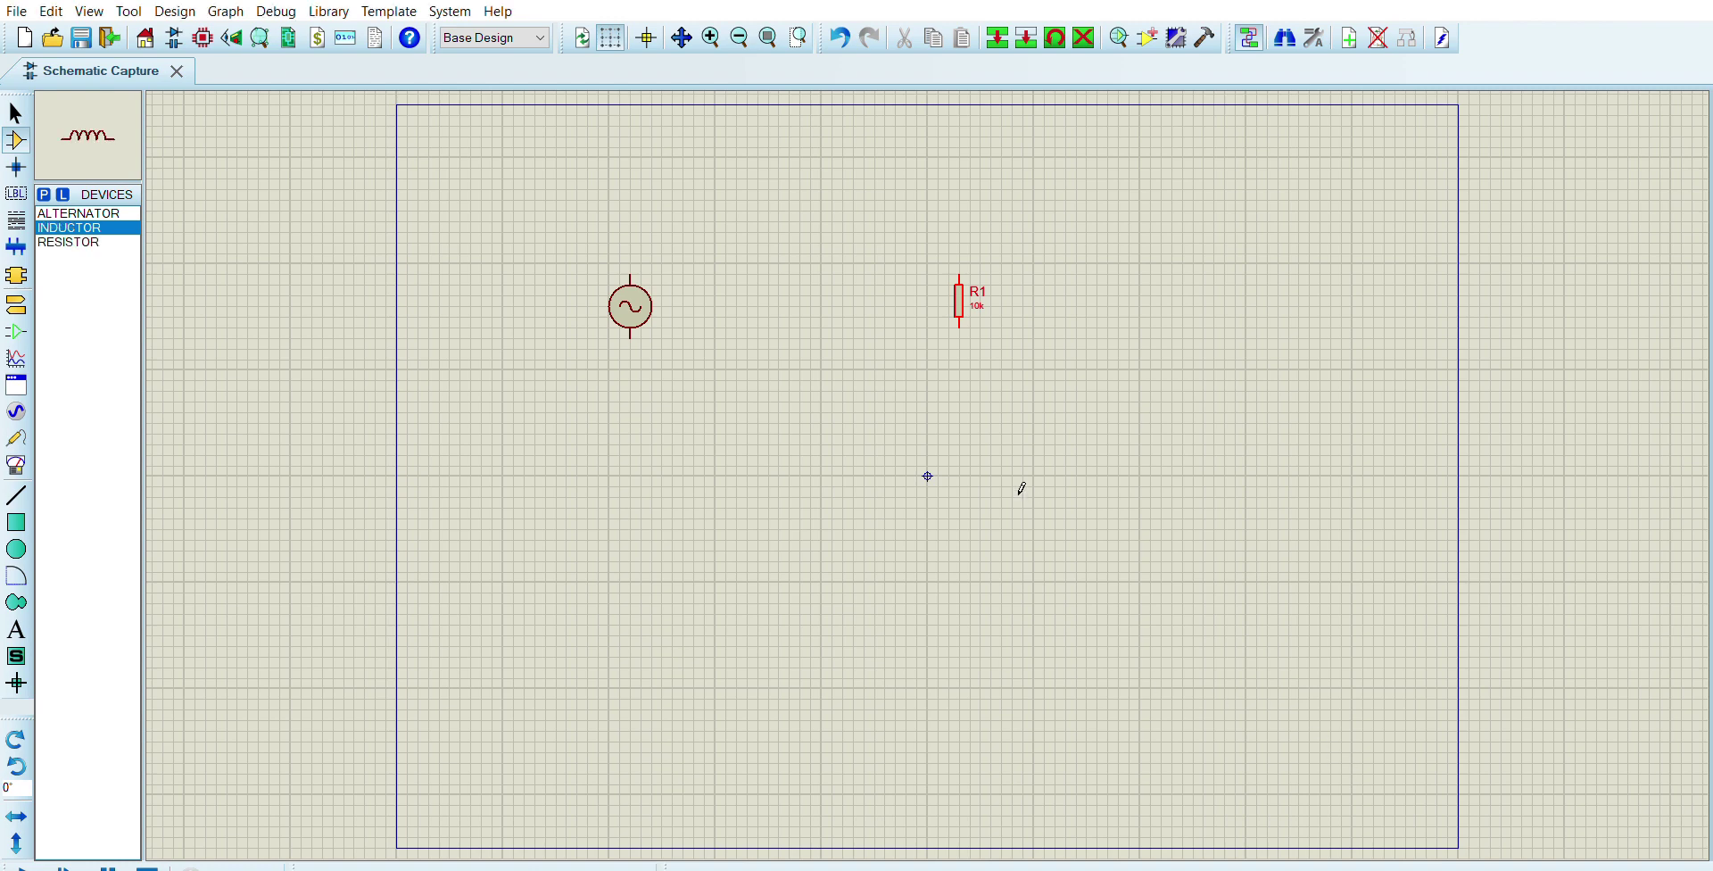
Step: Place an inductor below R1, rotate it to a vertical orientation and set its inductance to 0.4
left_click(963, 429)
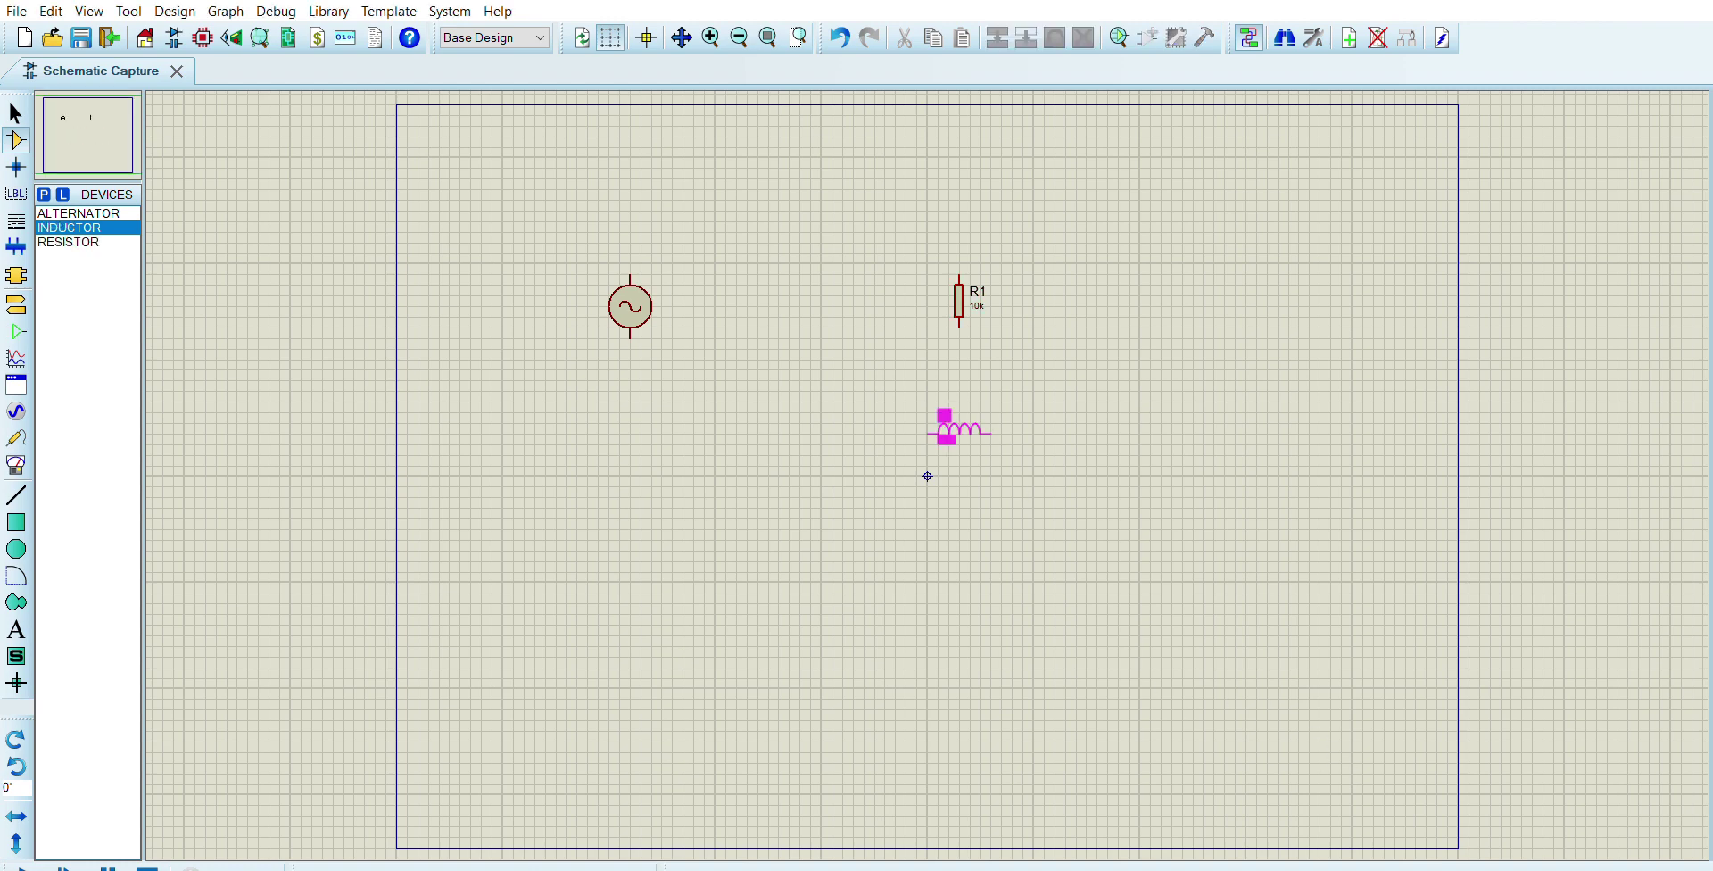
left_click(969, 431)
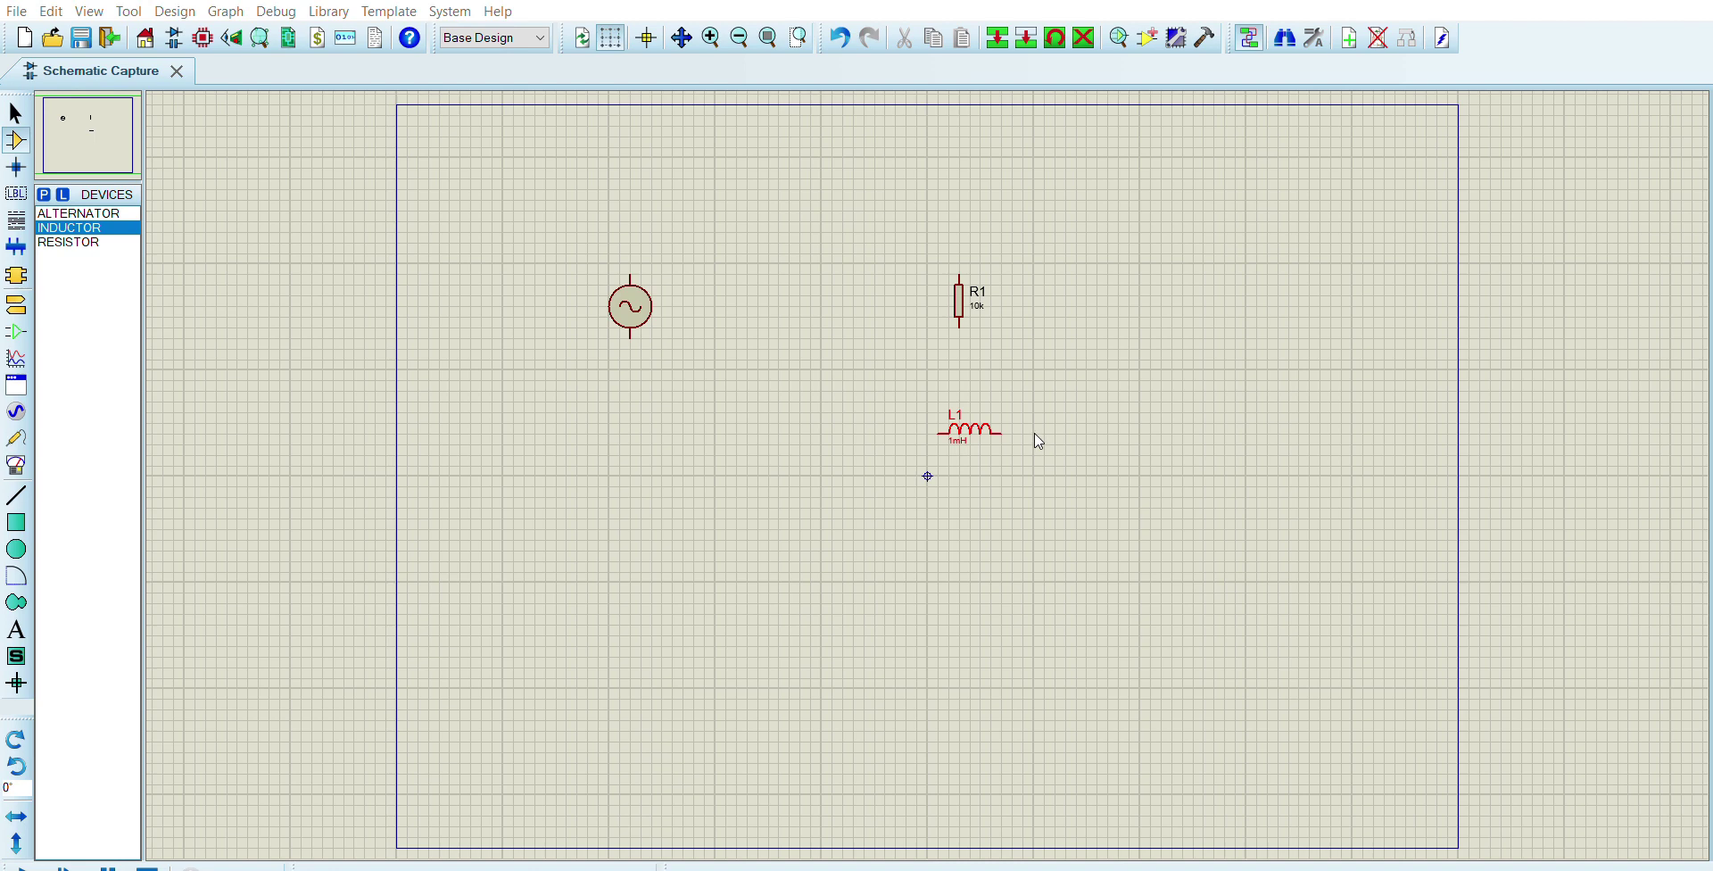
key("KP_Add")
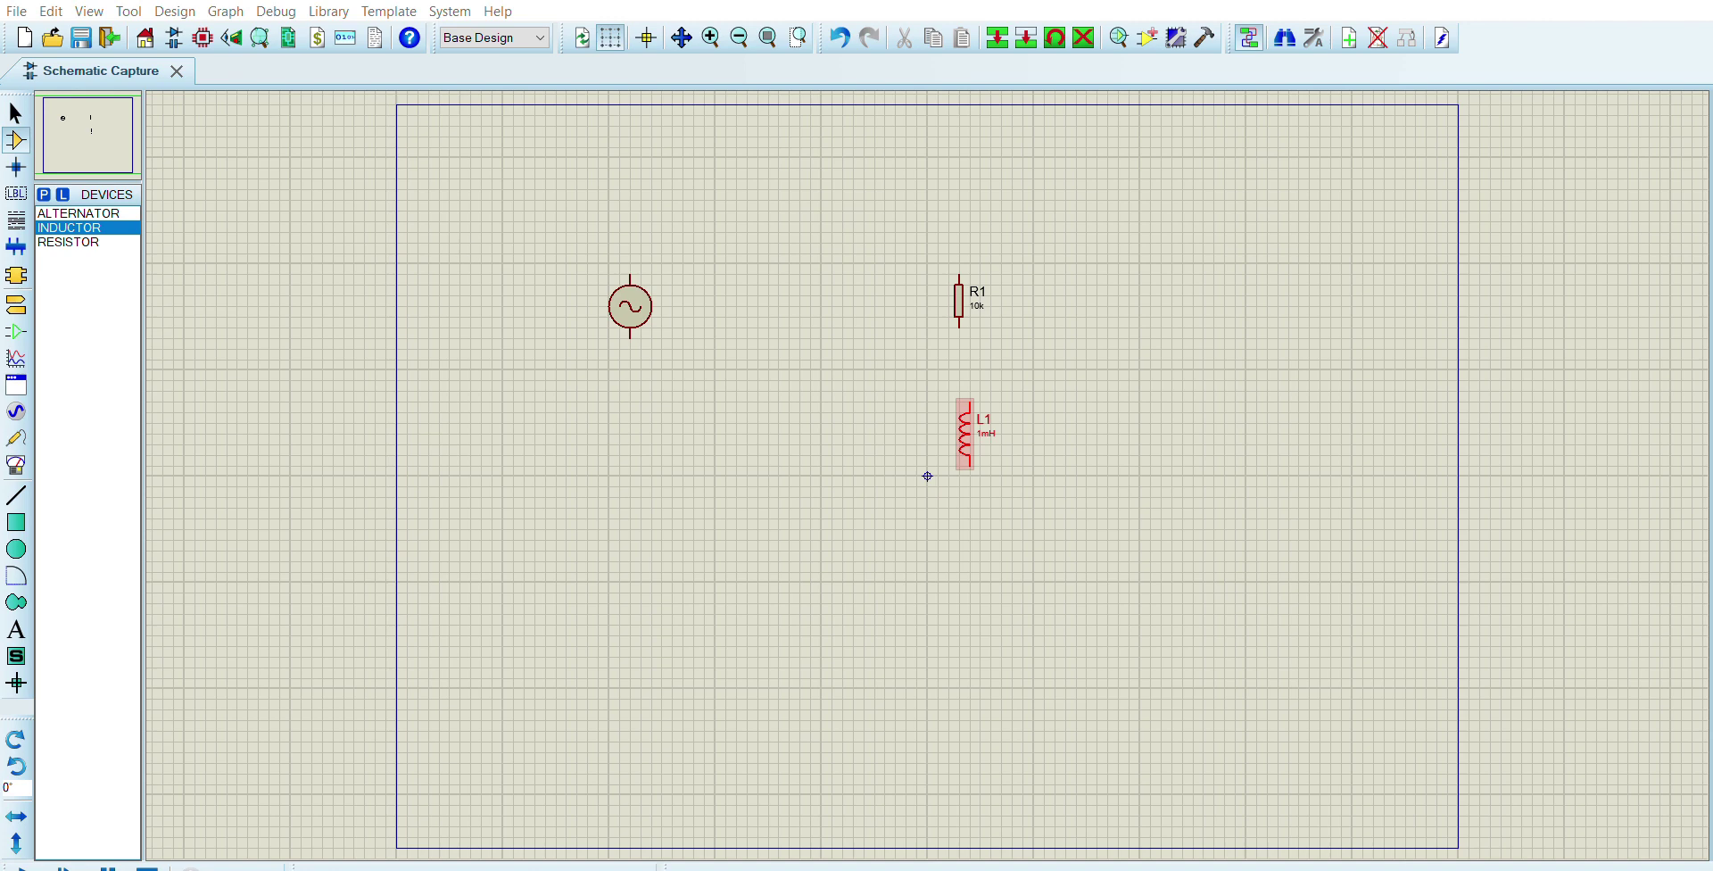
left_click(1087, 274)
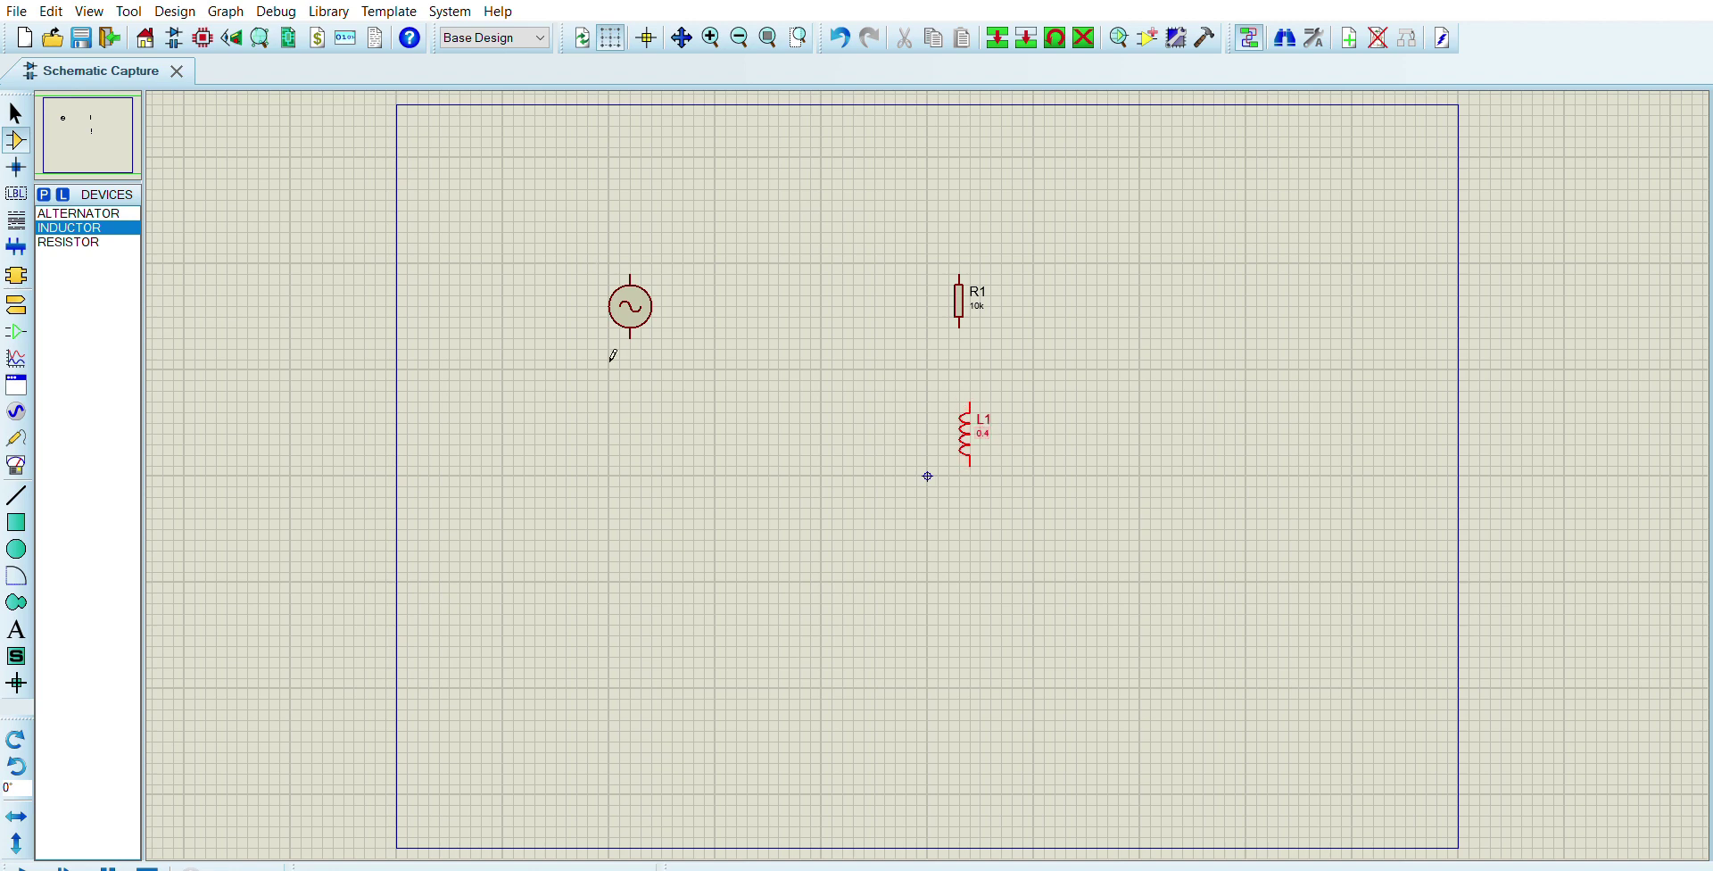
left_click(640, 531)
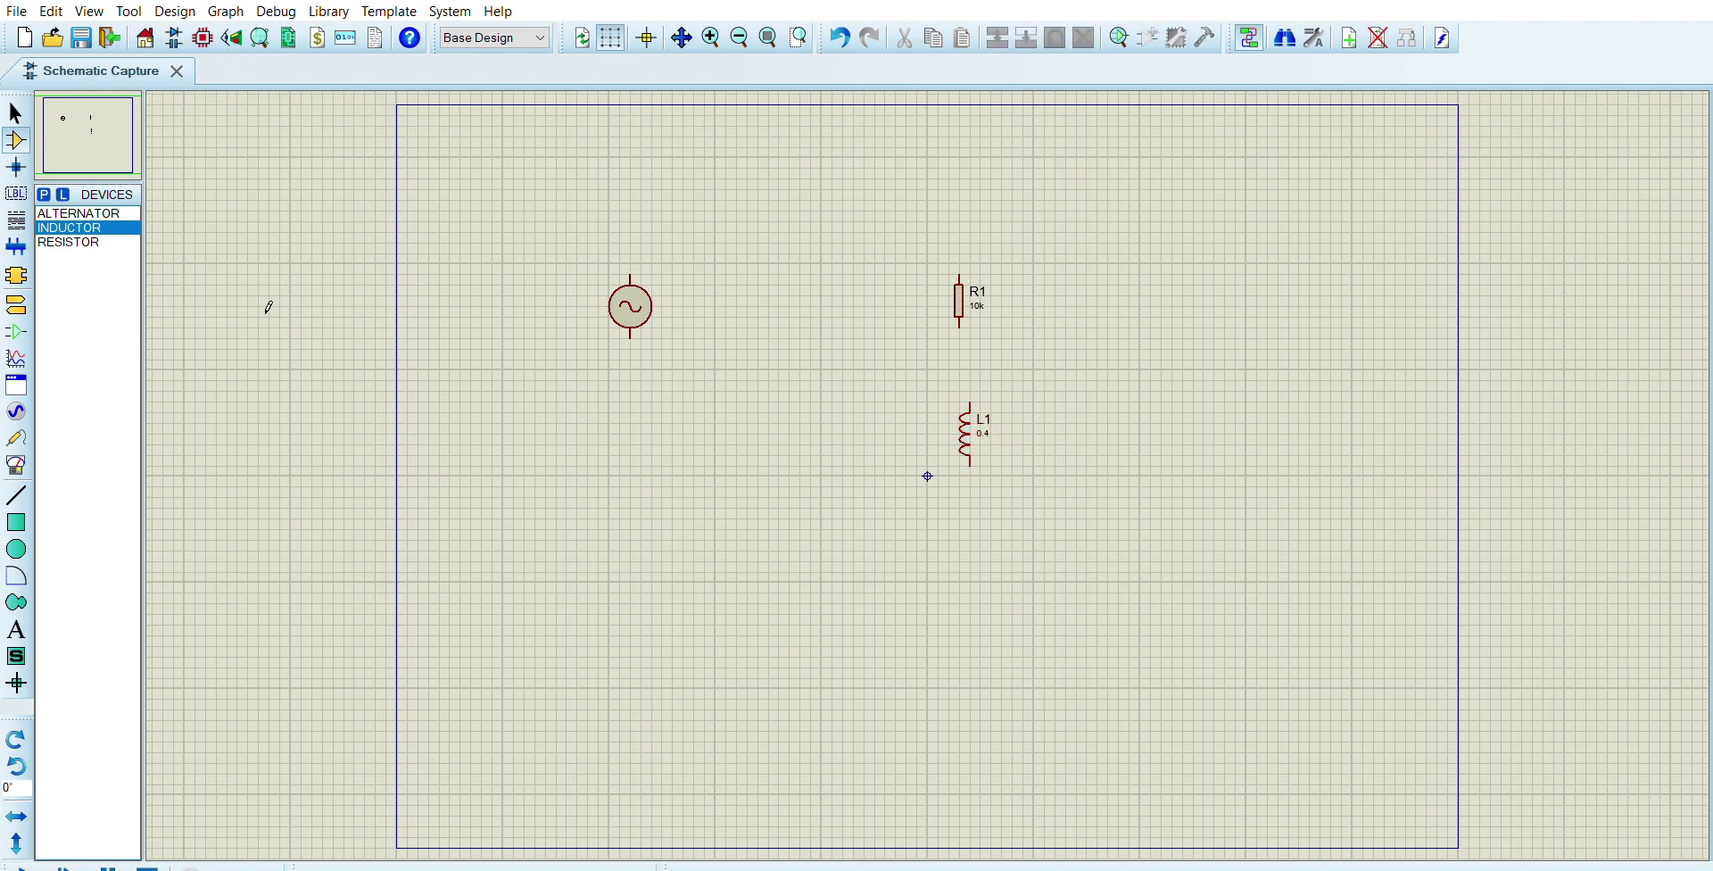
left_click(18, 305)
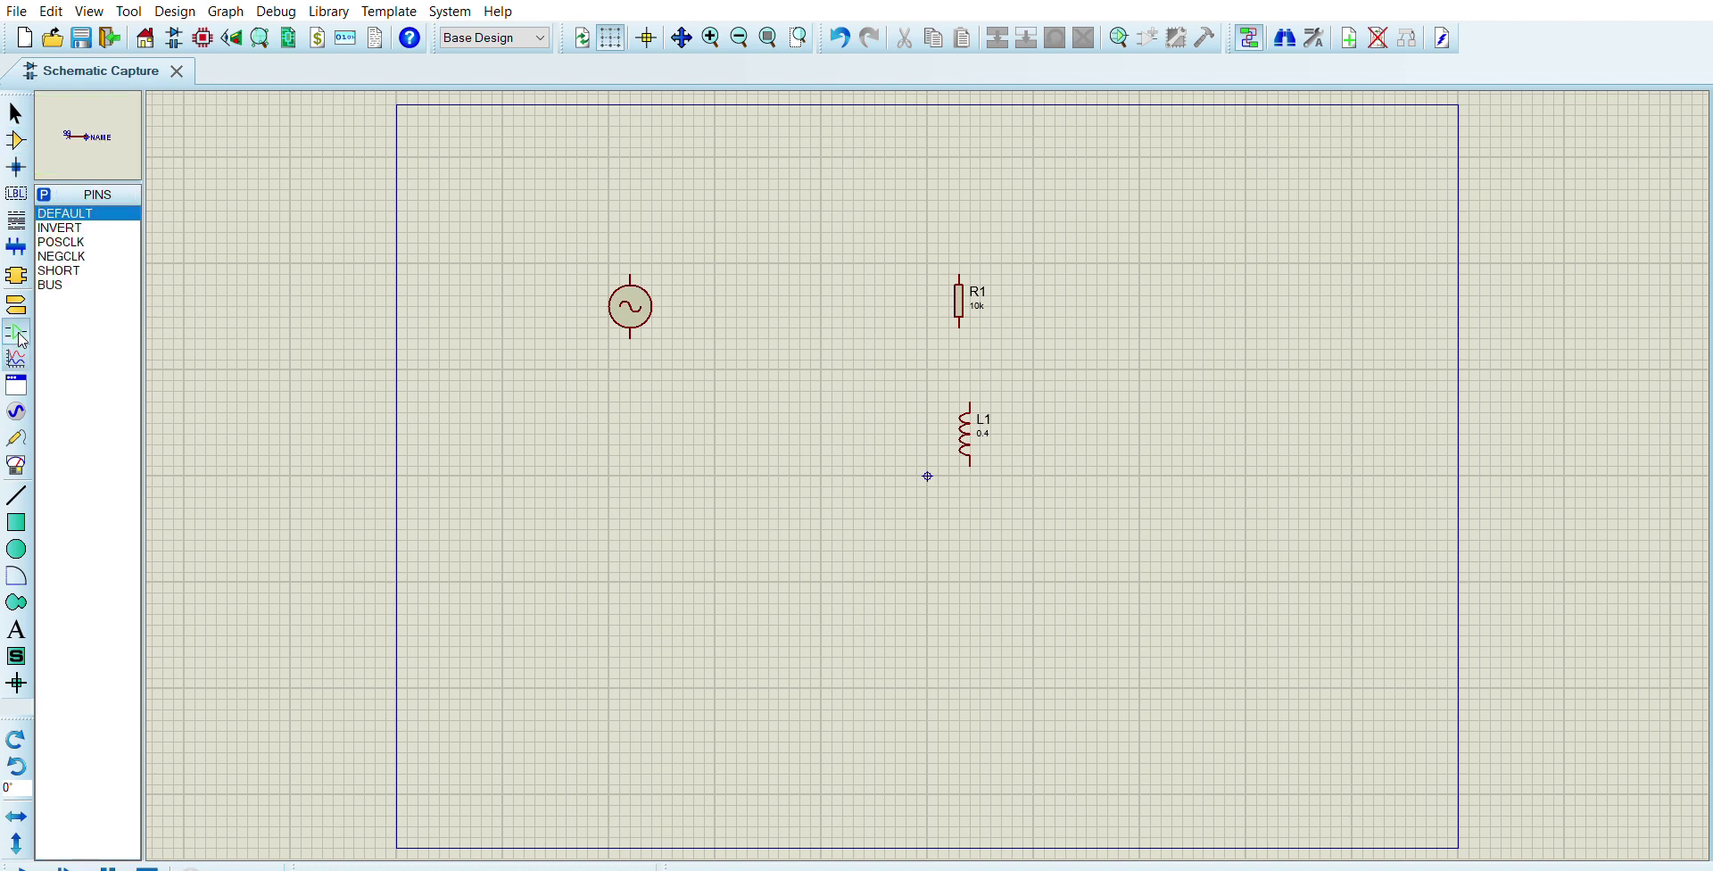
left_click(18, 359)
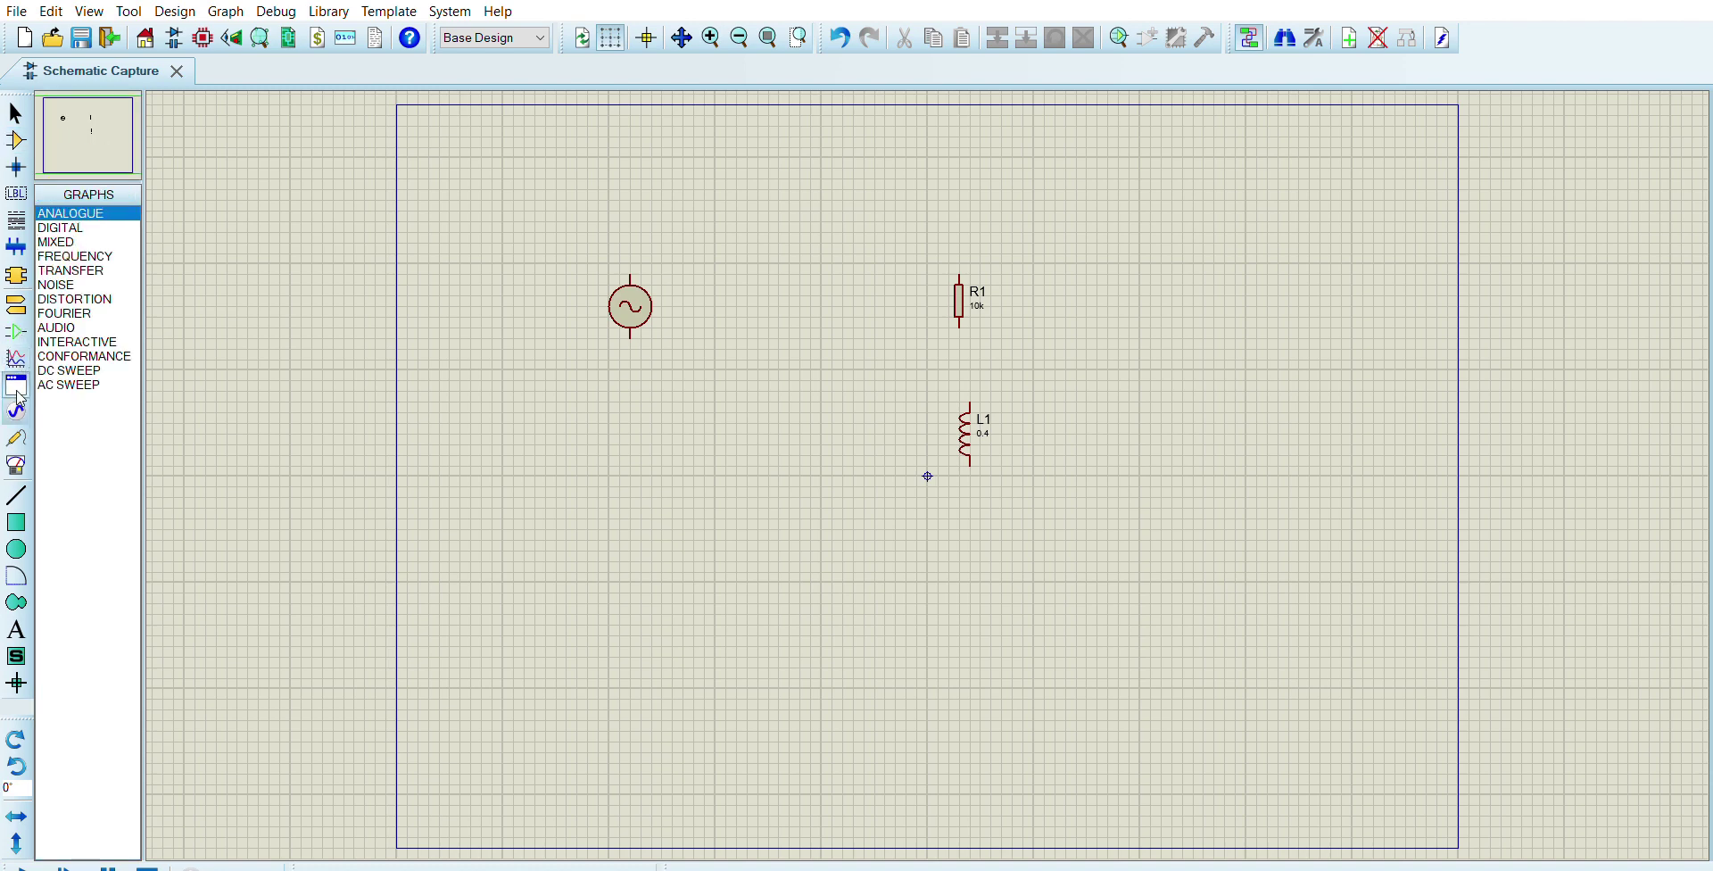
left_click(21, 307)
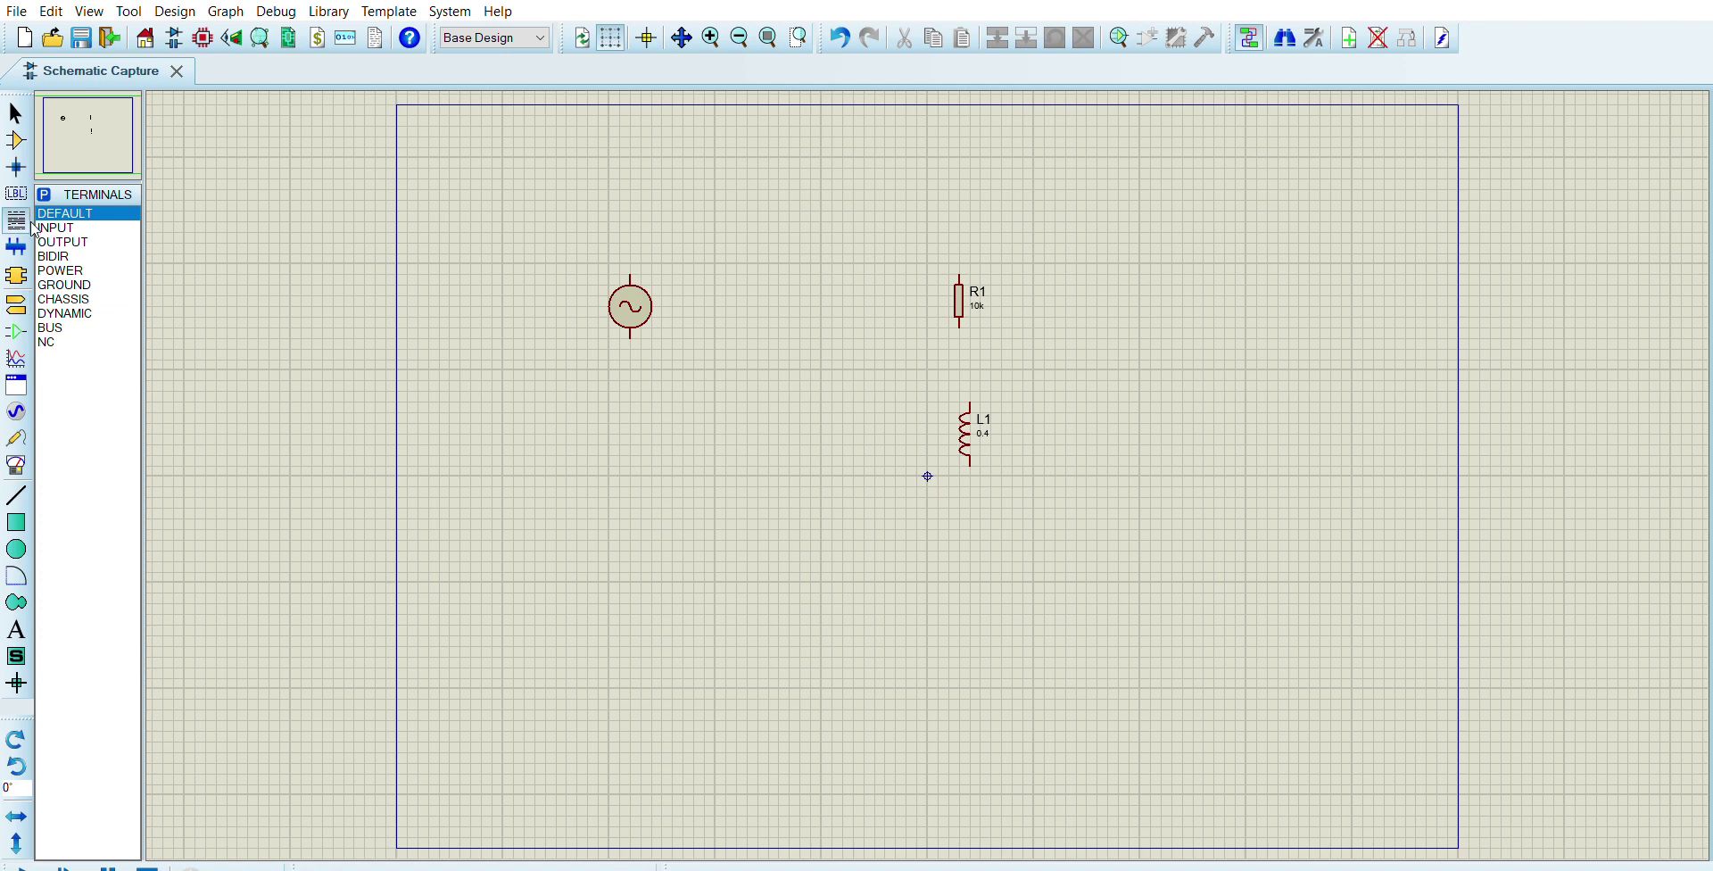
left_click(16, 193)
left_click(18, 303)
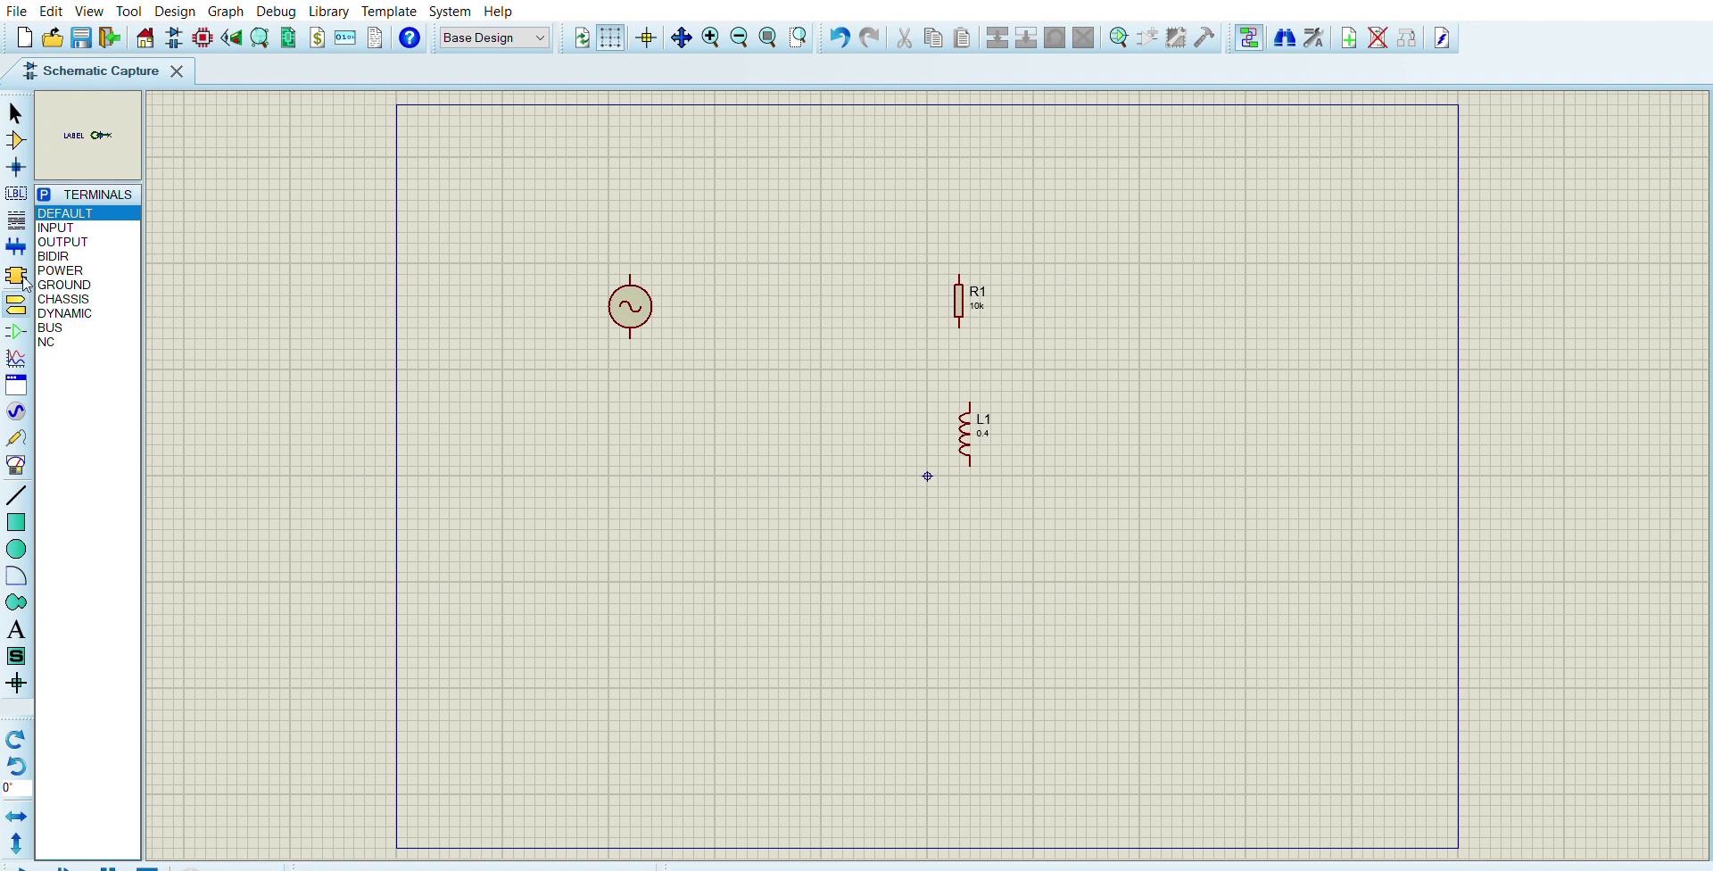
left_click(18, 275)
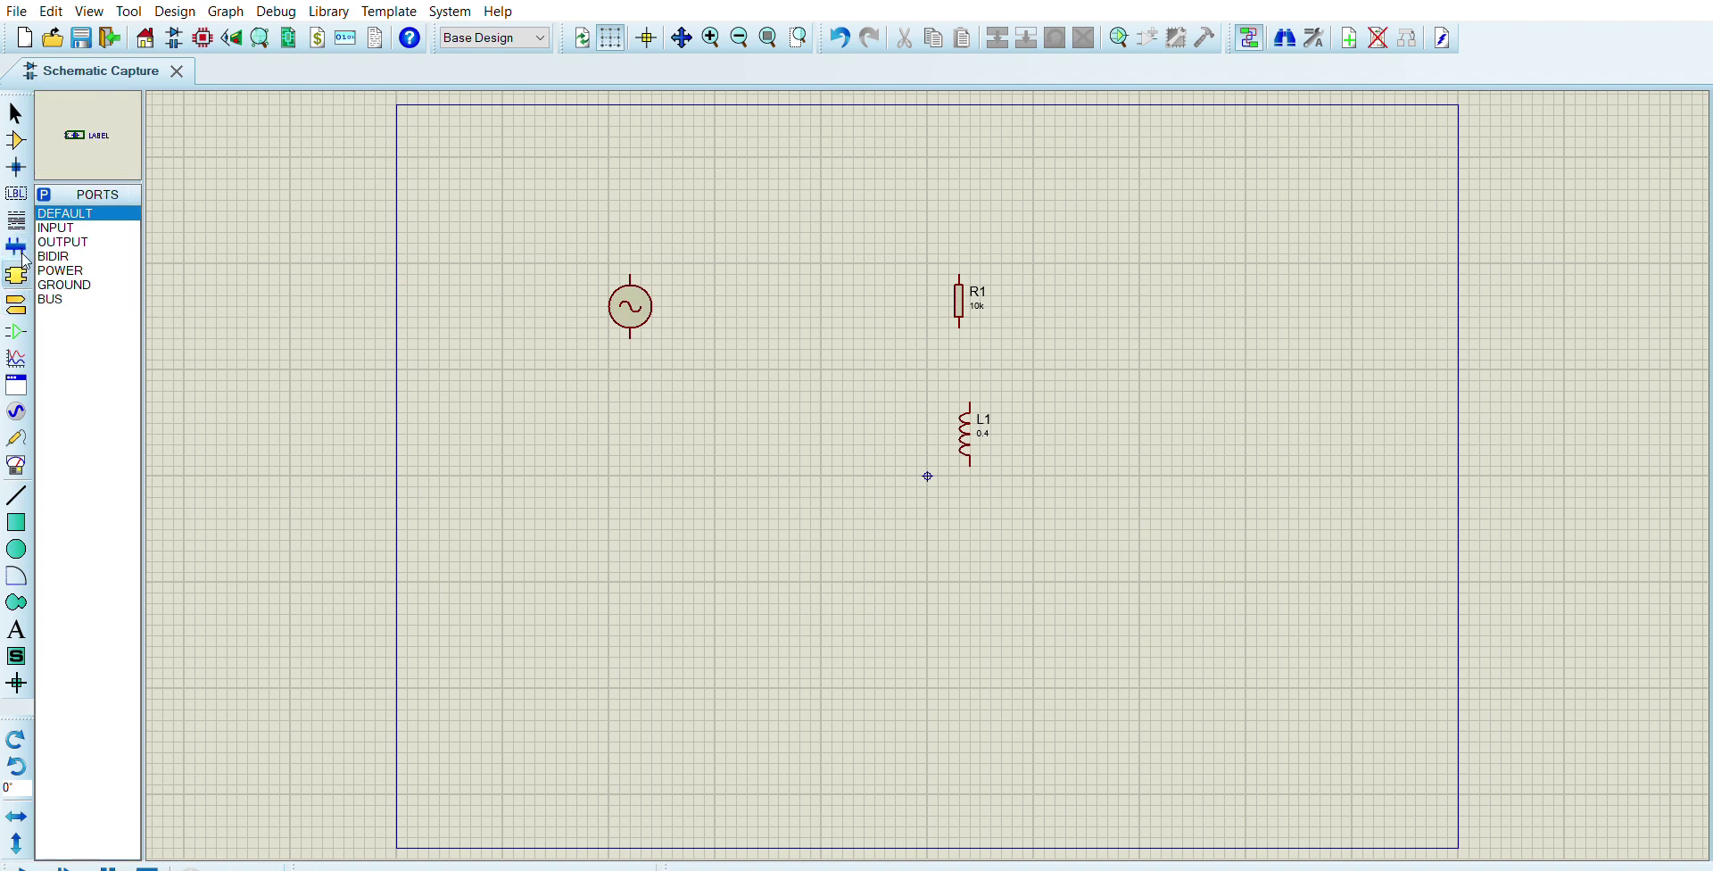
left_click(16, 357)
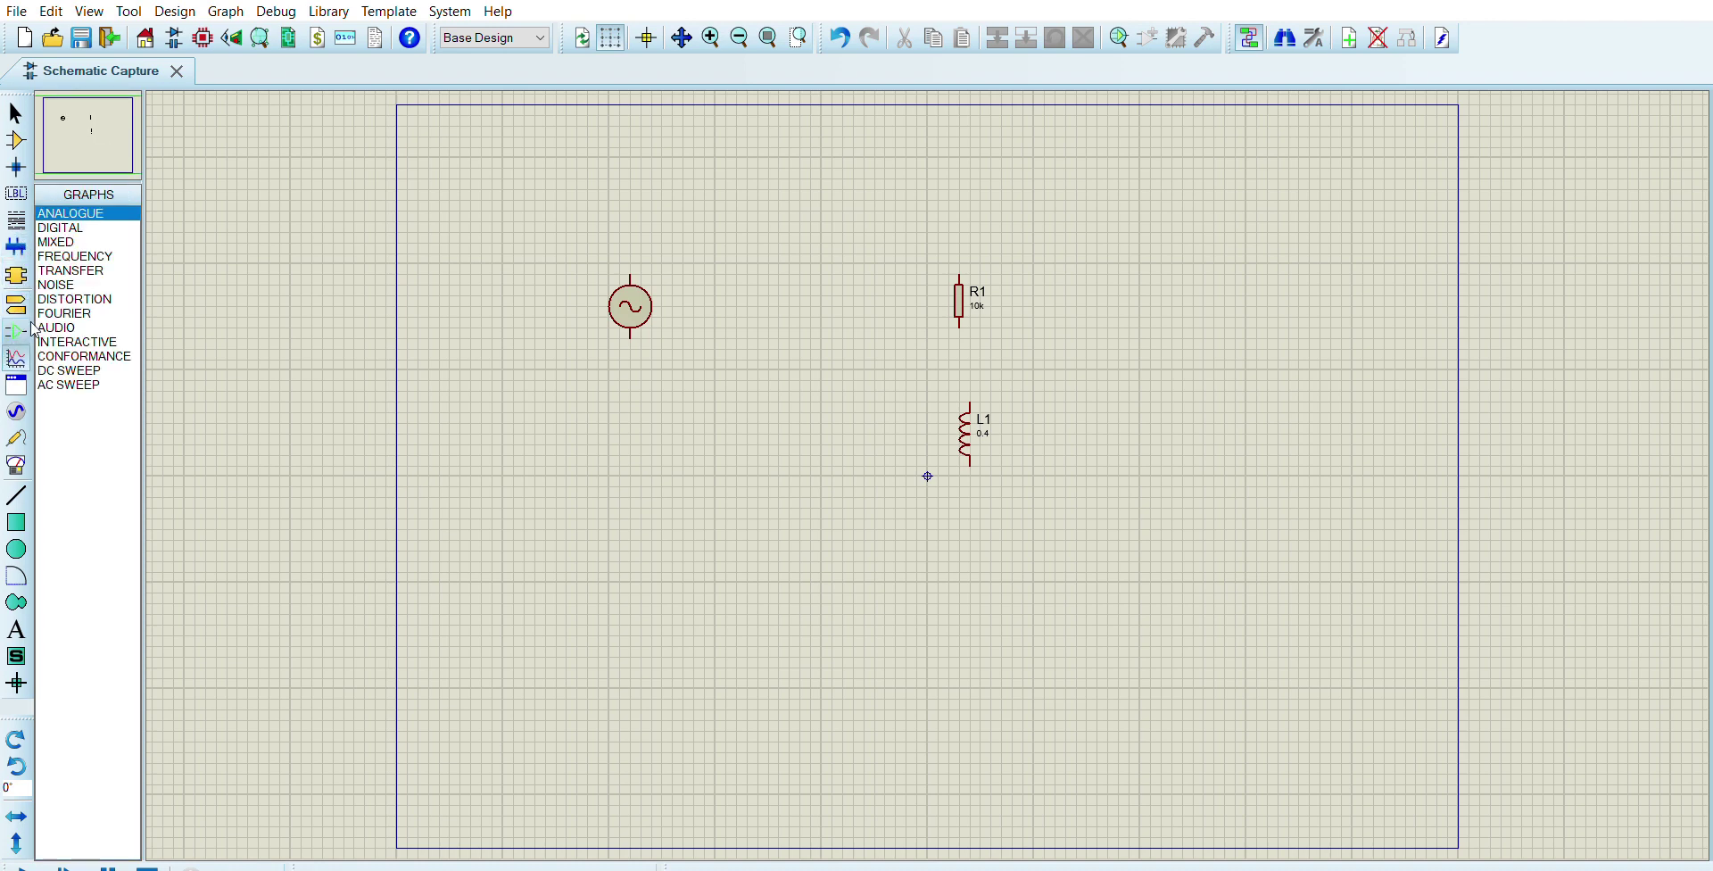
left_click(19, 389)
left_click(13, 413)
Step: Place a wattmeter above R1, up and to the right of the alternator
left_click(16, 465)
left_click(80, 384)
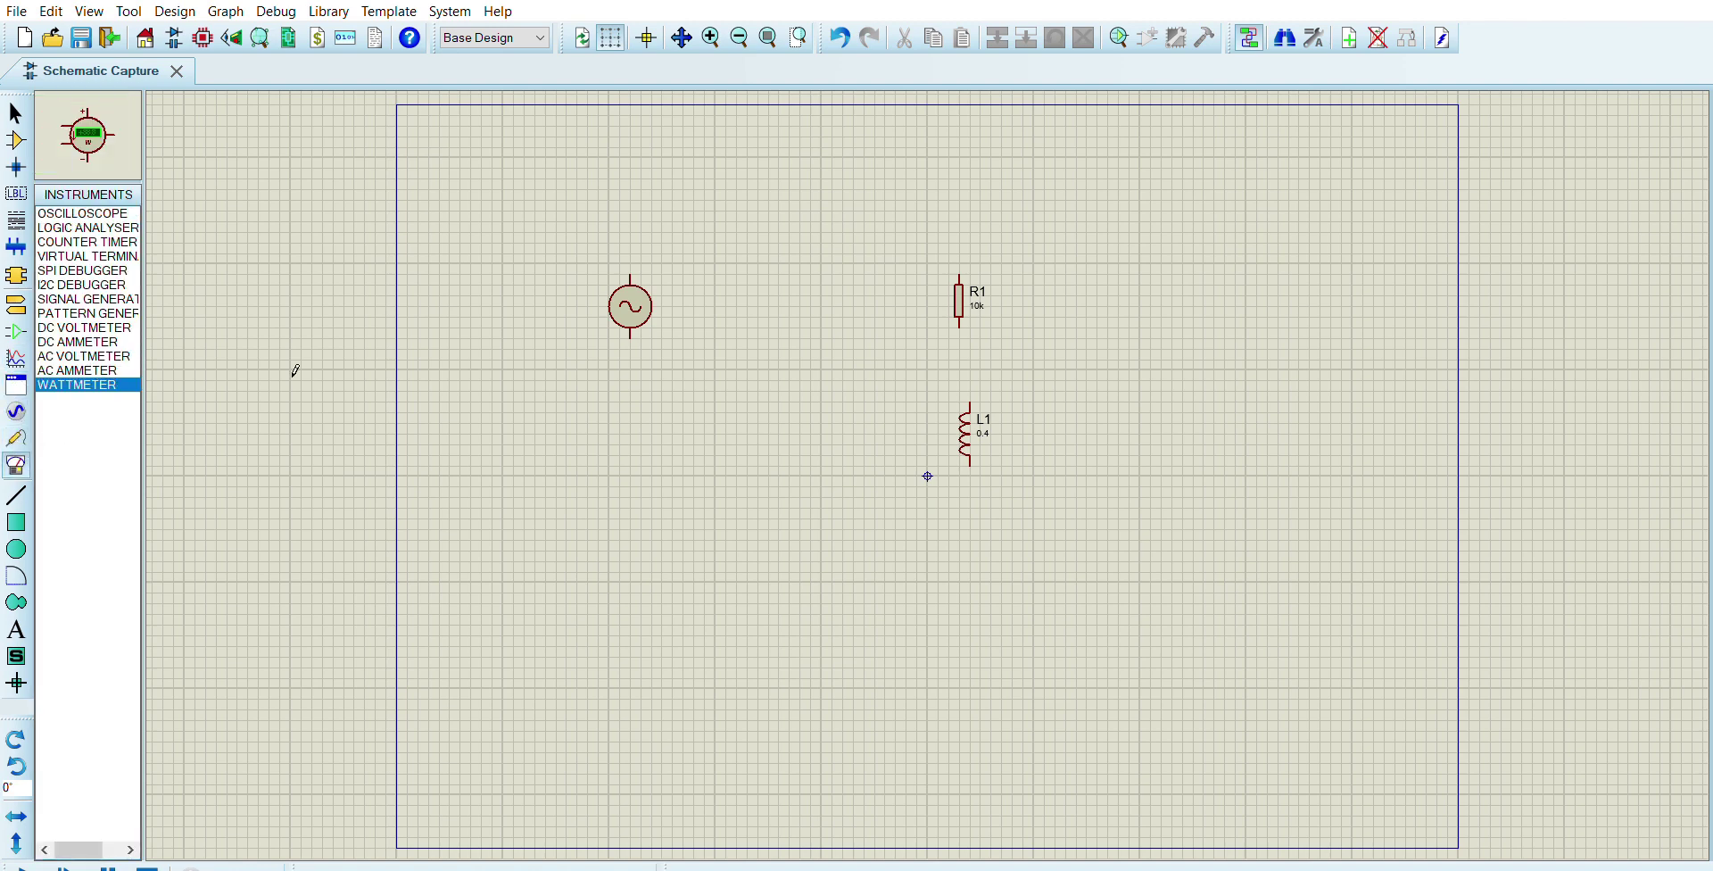
left_click(895, 178)
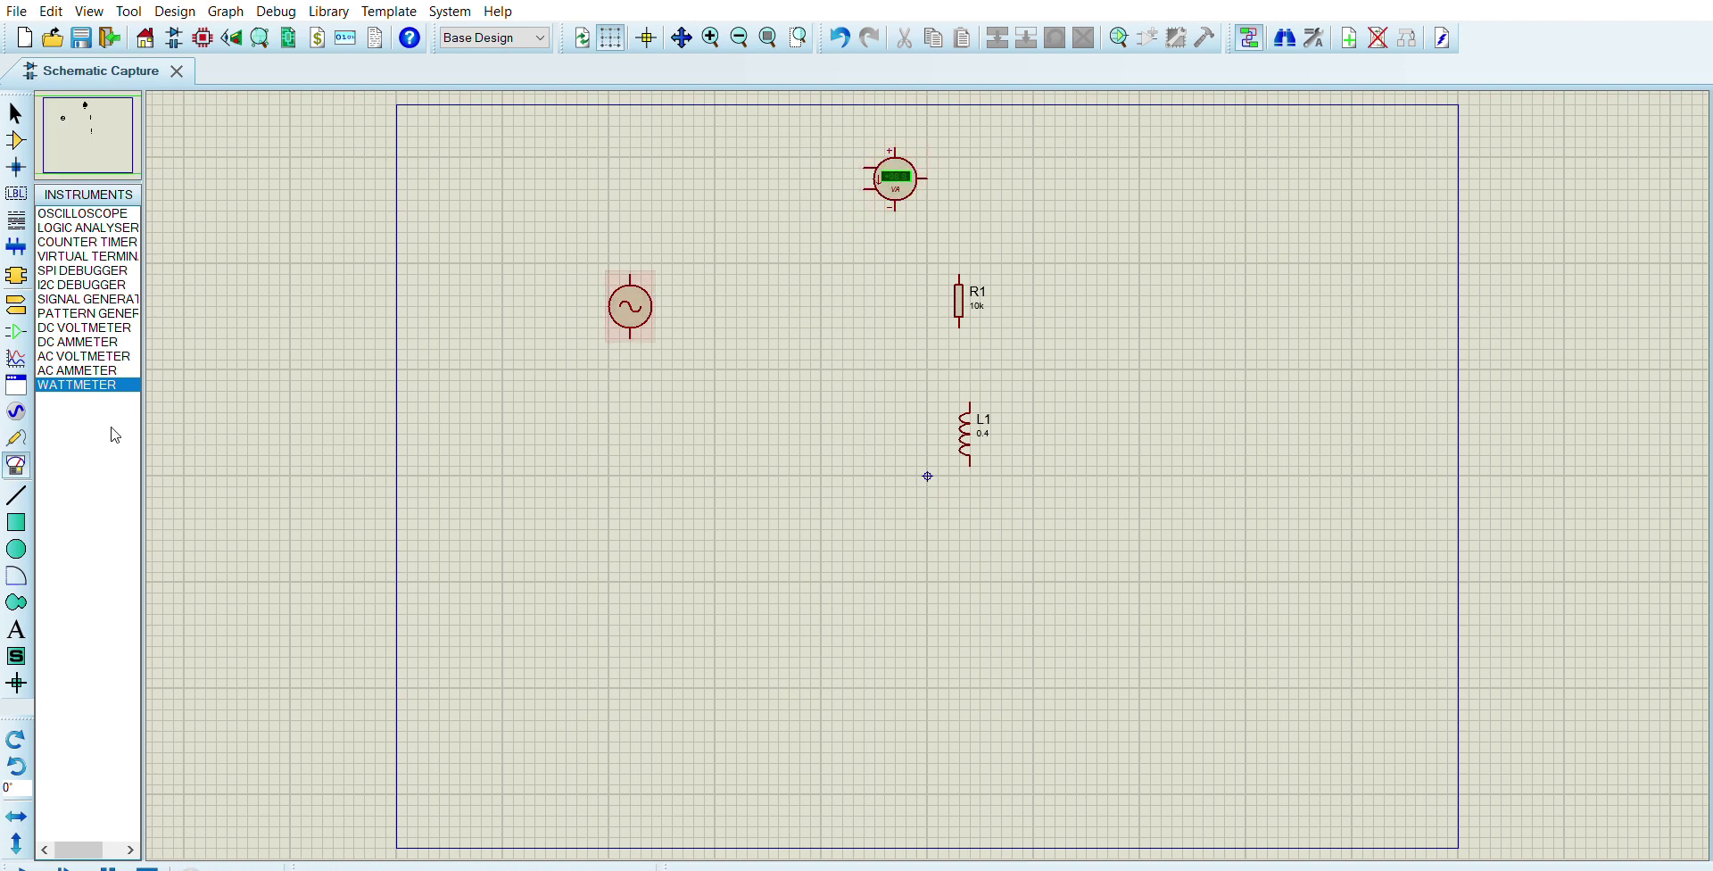
Step: Place a ground terminal directly below the alternator
left_click(17, 219)
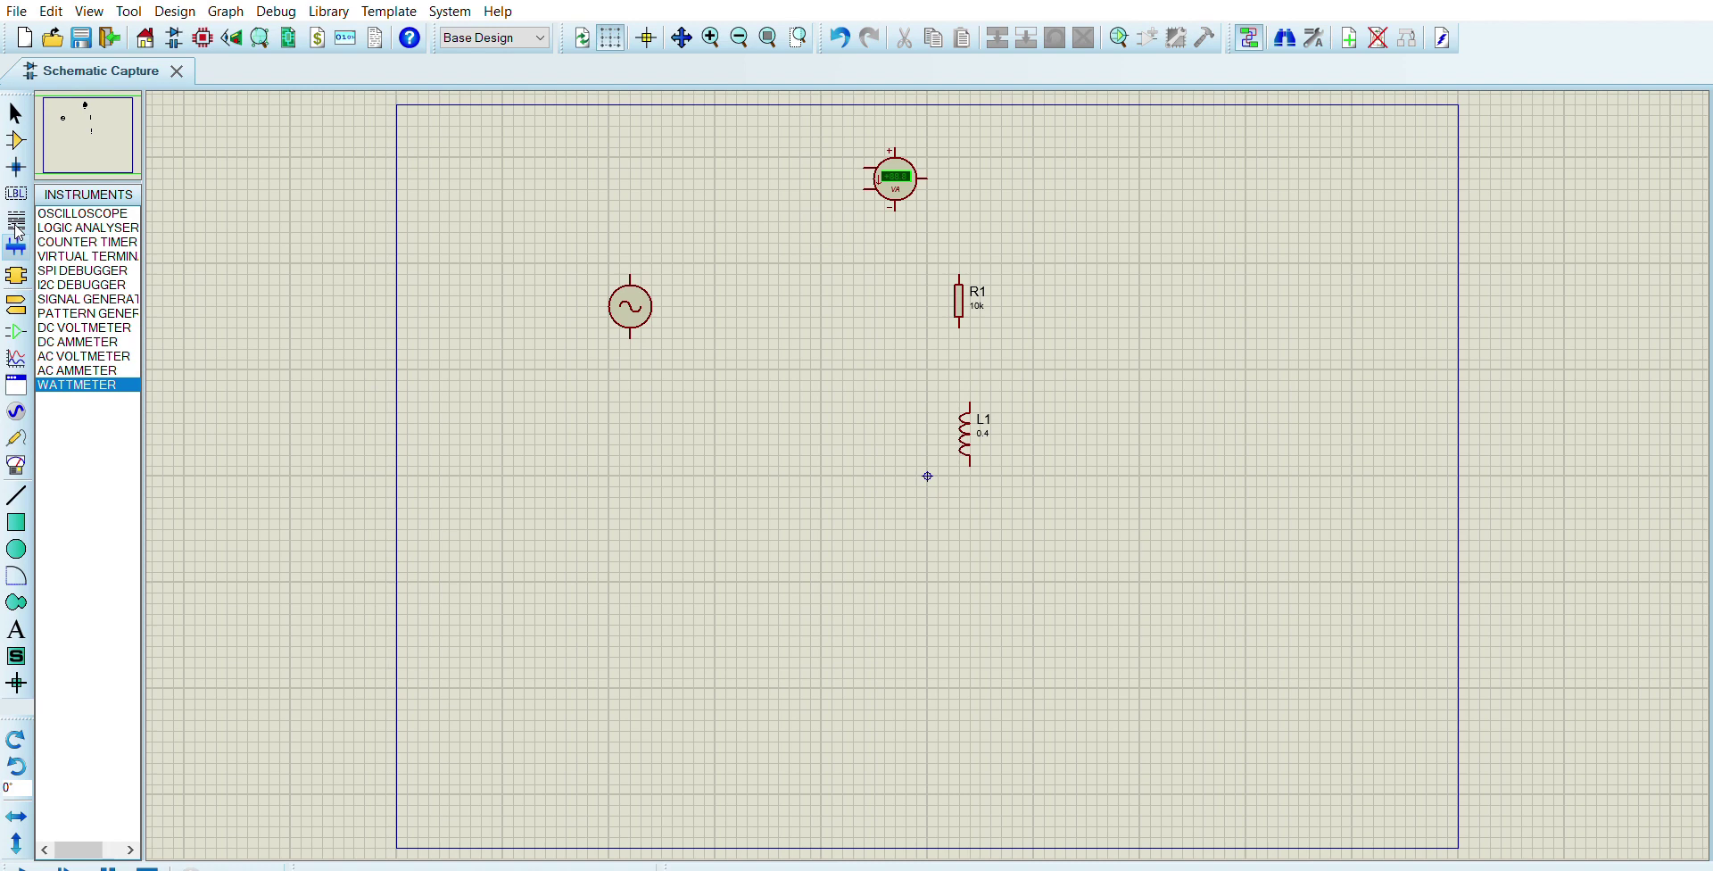
left_click(17, 248)
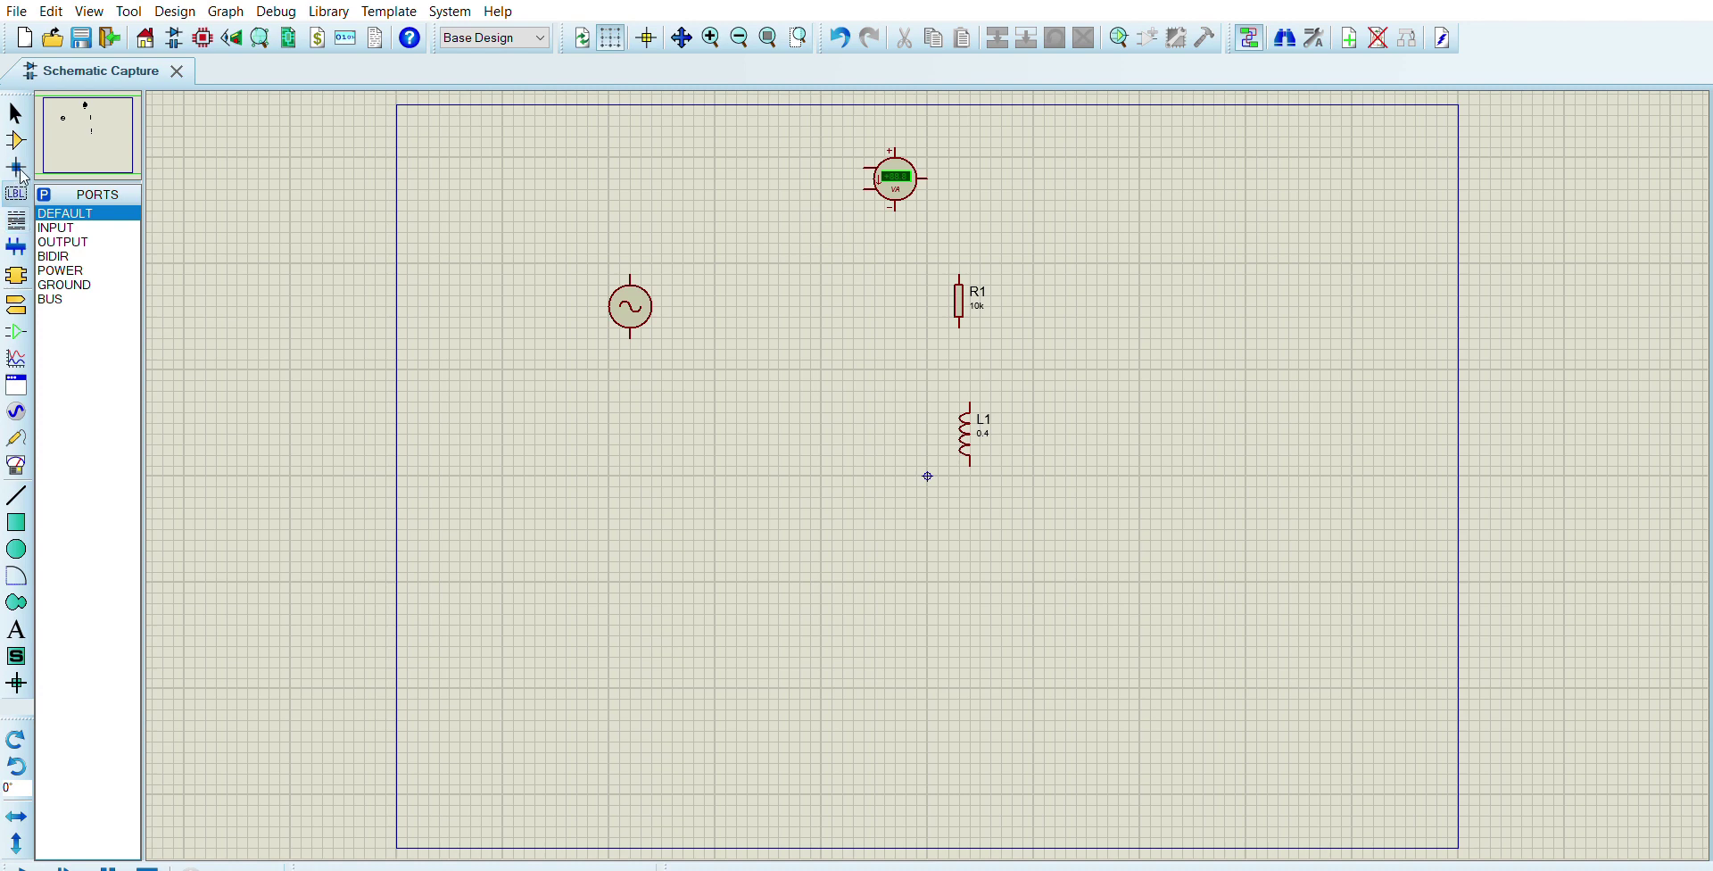
left_click(19, 279)
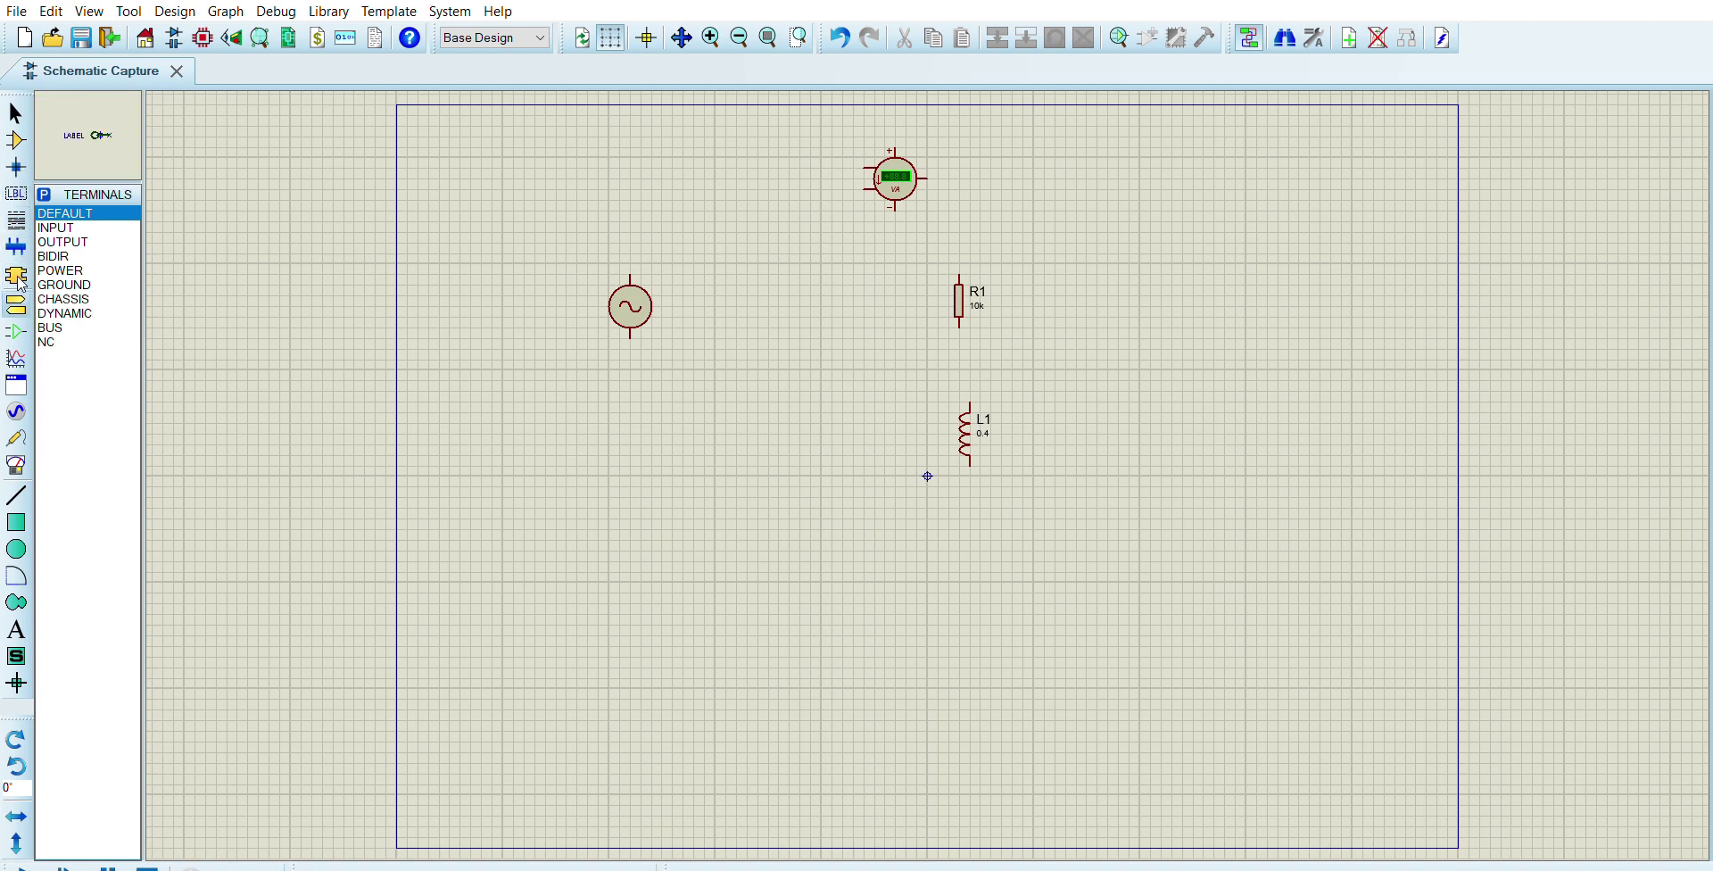
left_click(87, 279)
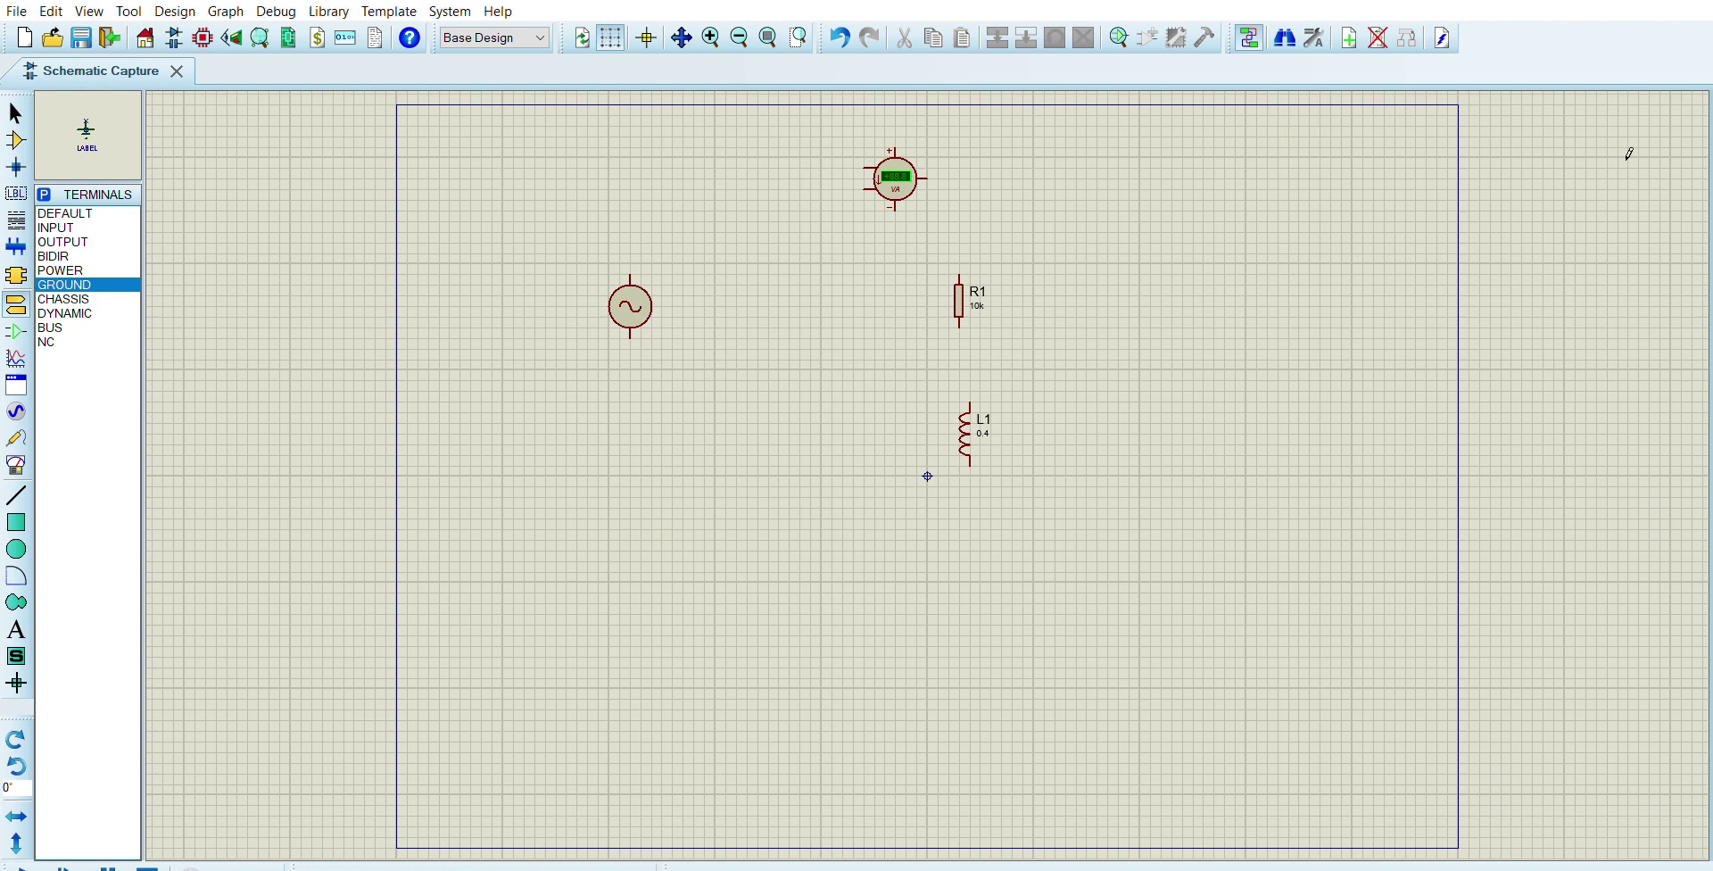
left_click(630, 498)
Step: Wire the alternator's top terminal to the wattmeter's upper current terminal
left_click(16, 495)
left_click(631, 284)
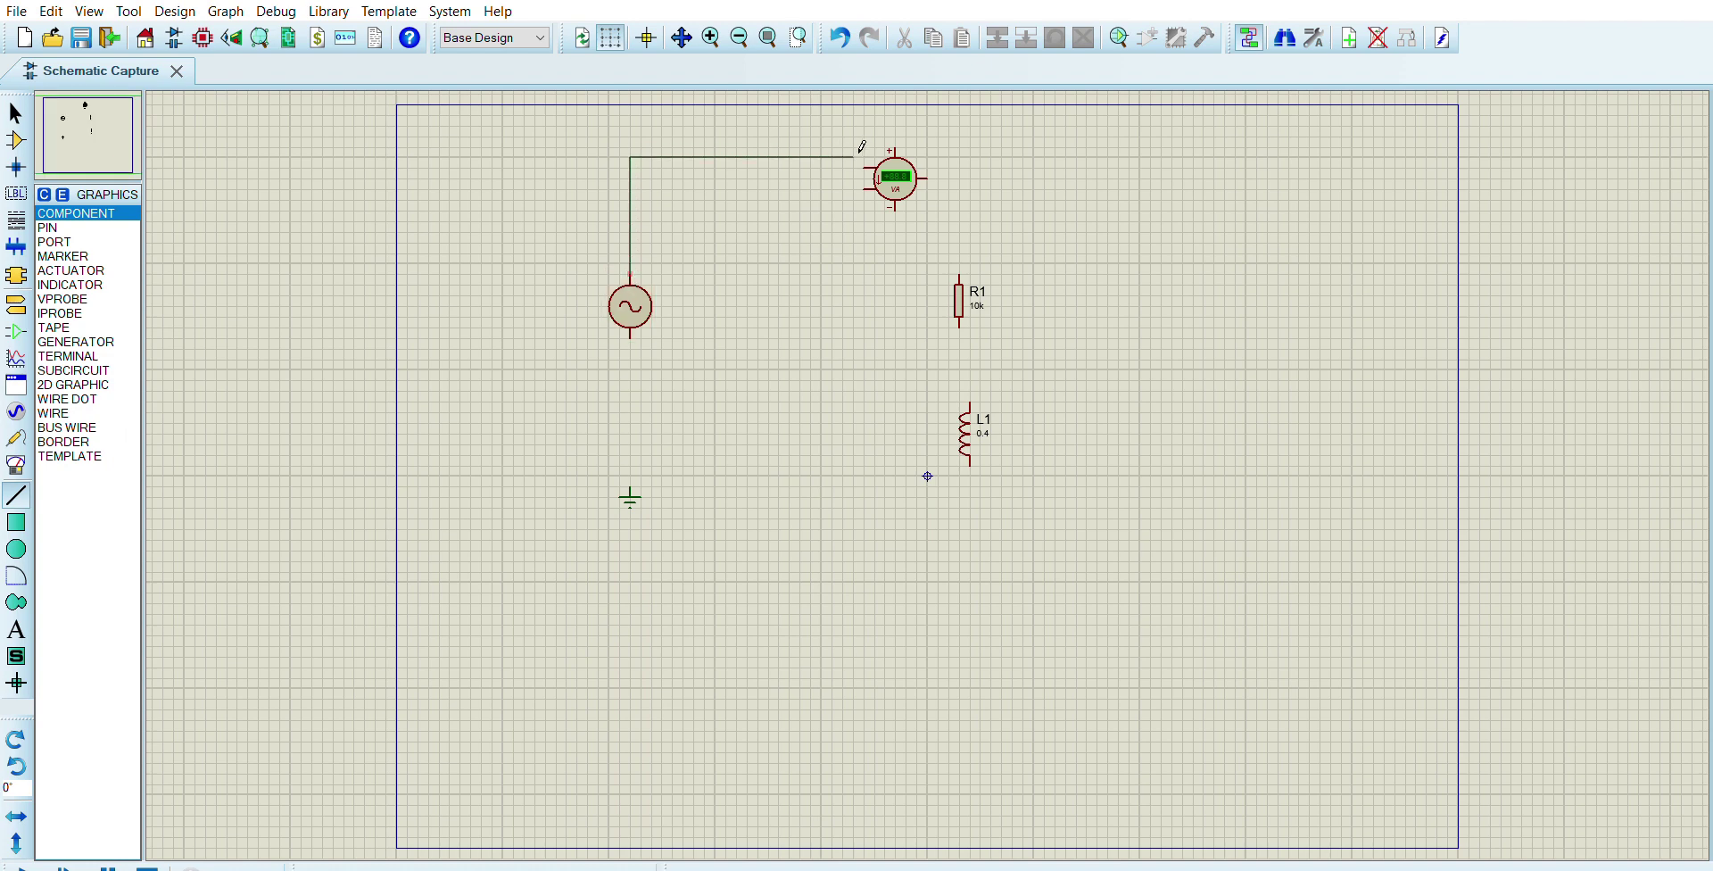
left_click(875, 179)
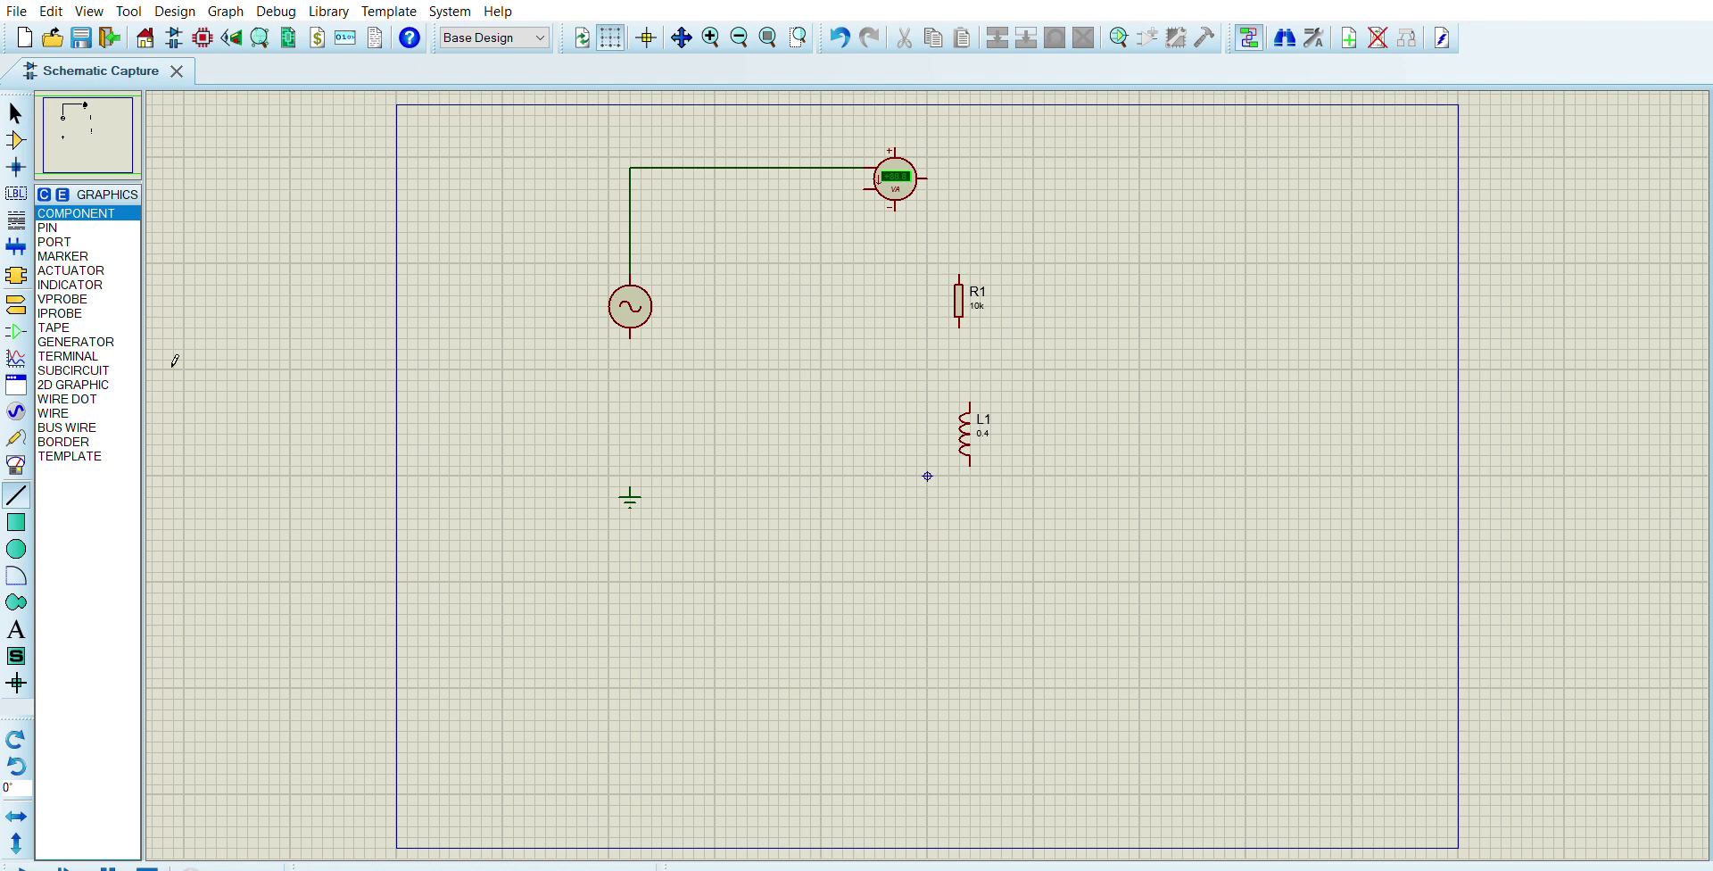
Step: Move R1 and L1 closer to the alternator, aligned vertically just to the left of the wattmeter
left_click(16, 140)
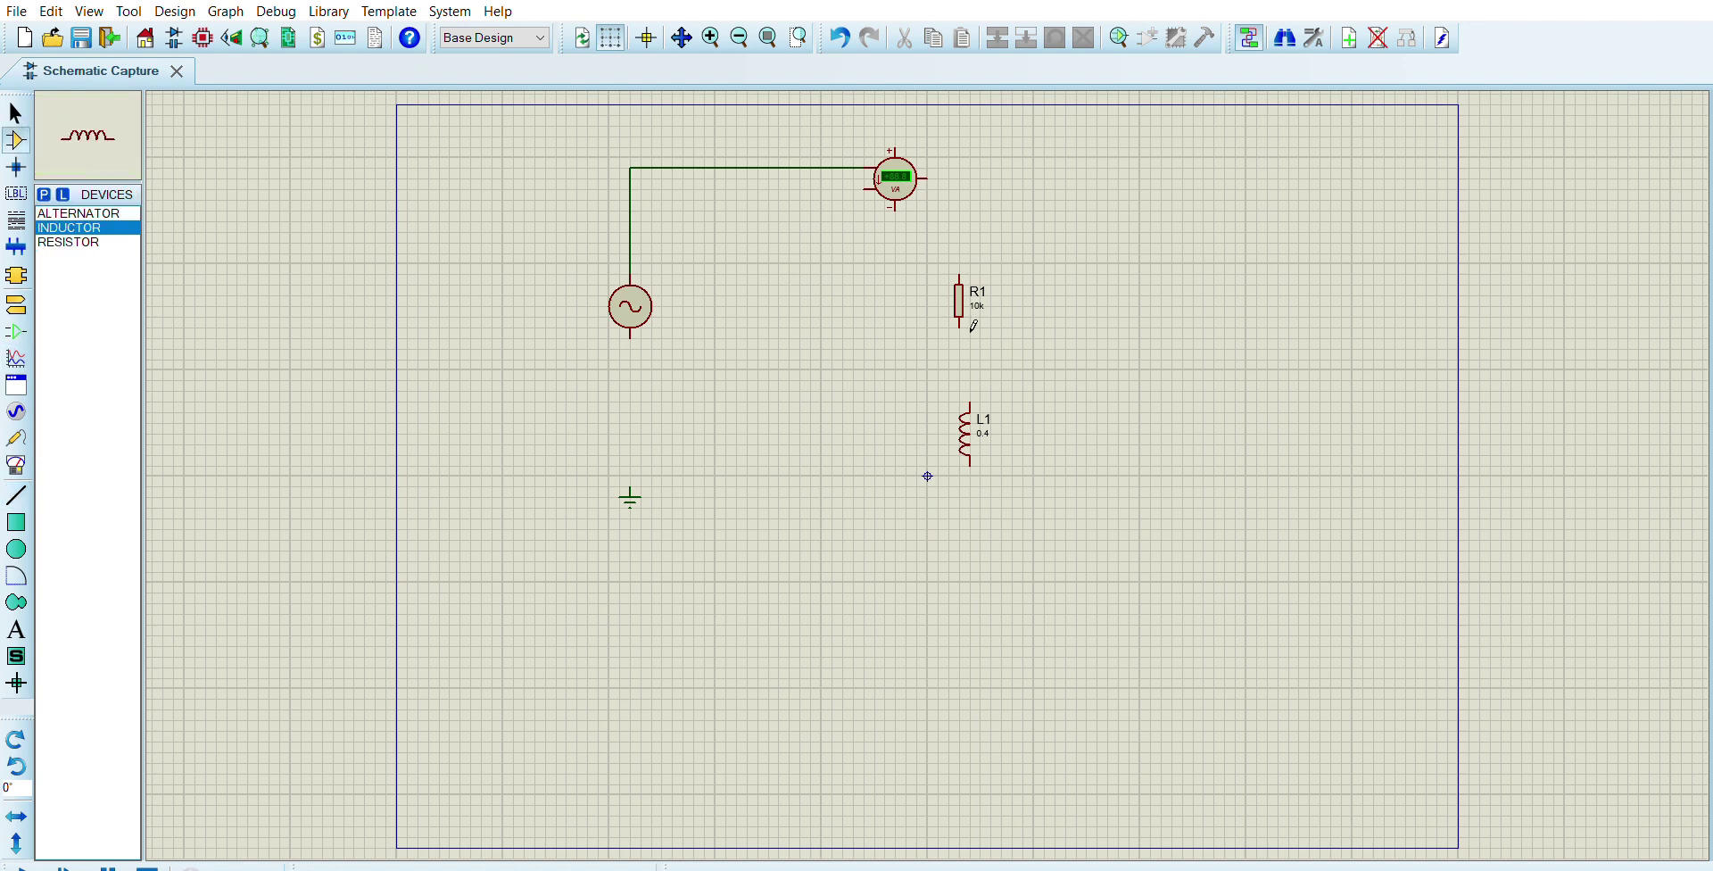
left_click(959, 300)
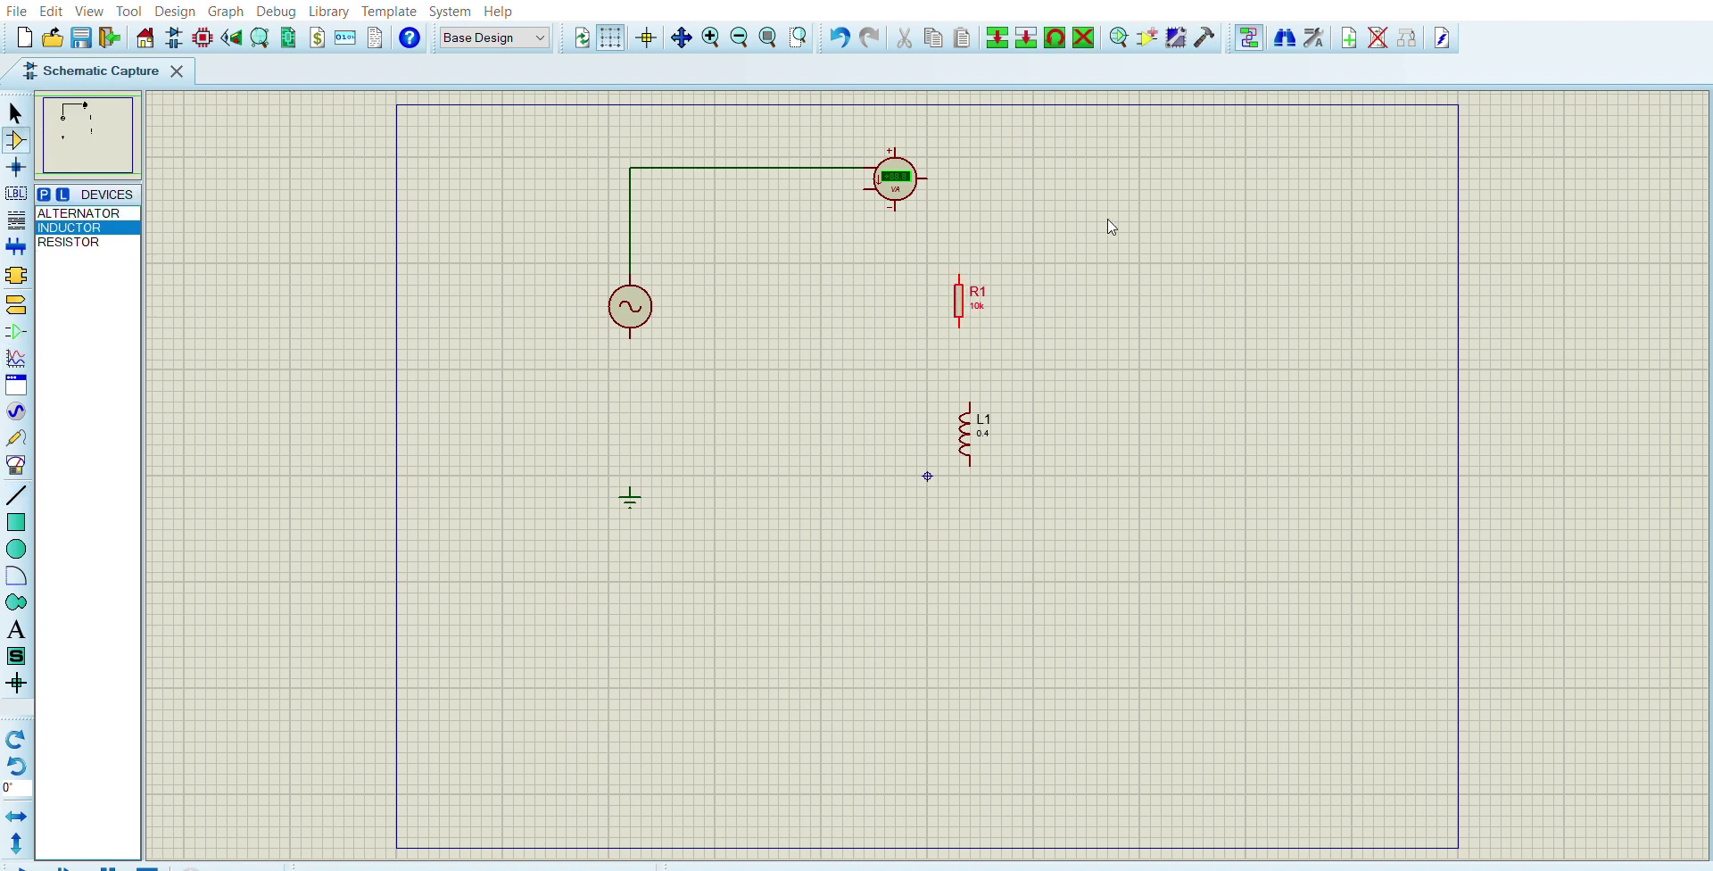
left_click_drag(960, 300, 843, 301)
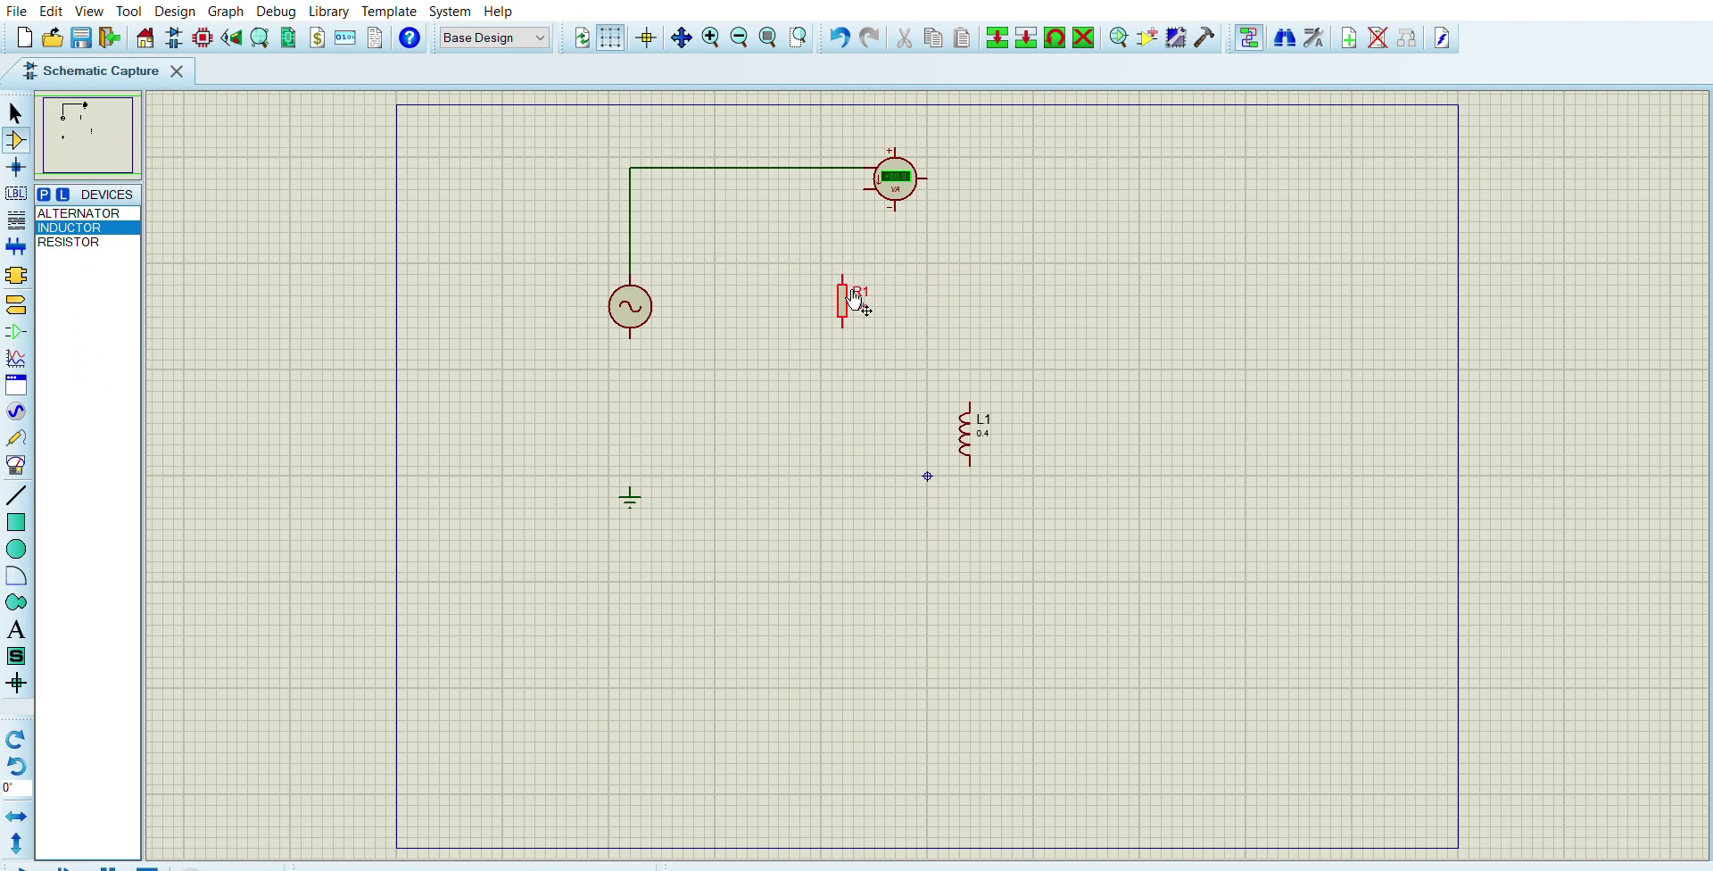
left_click(979, 435)
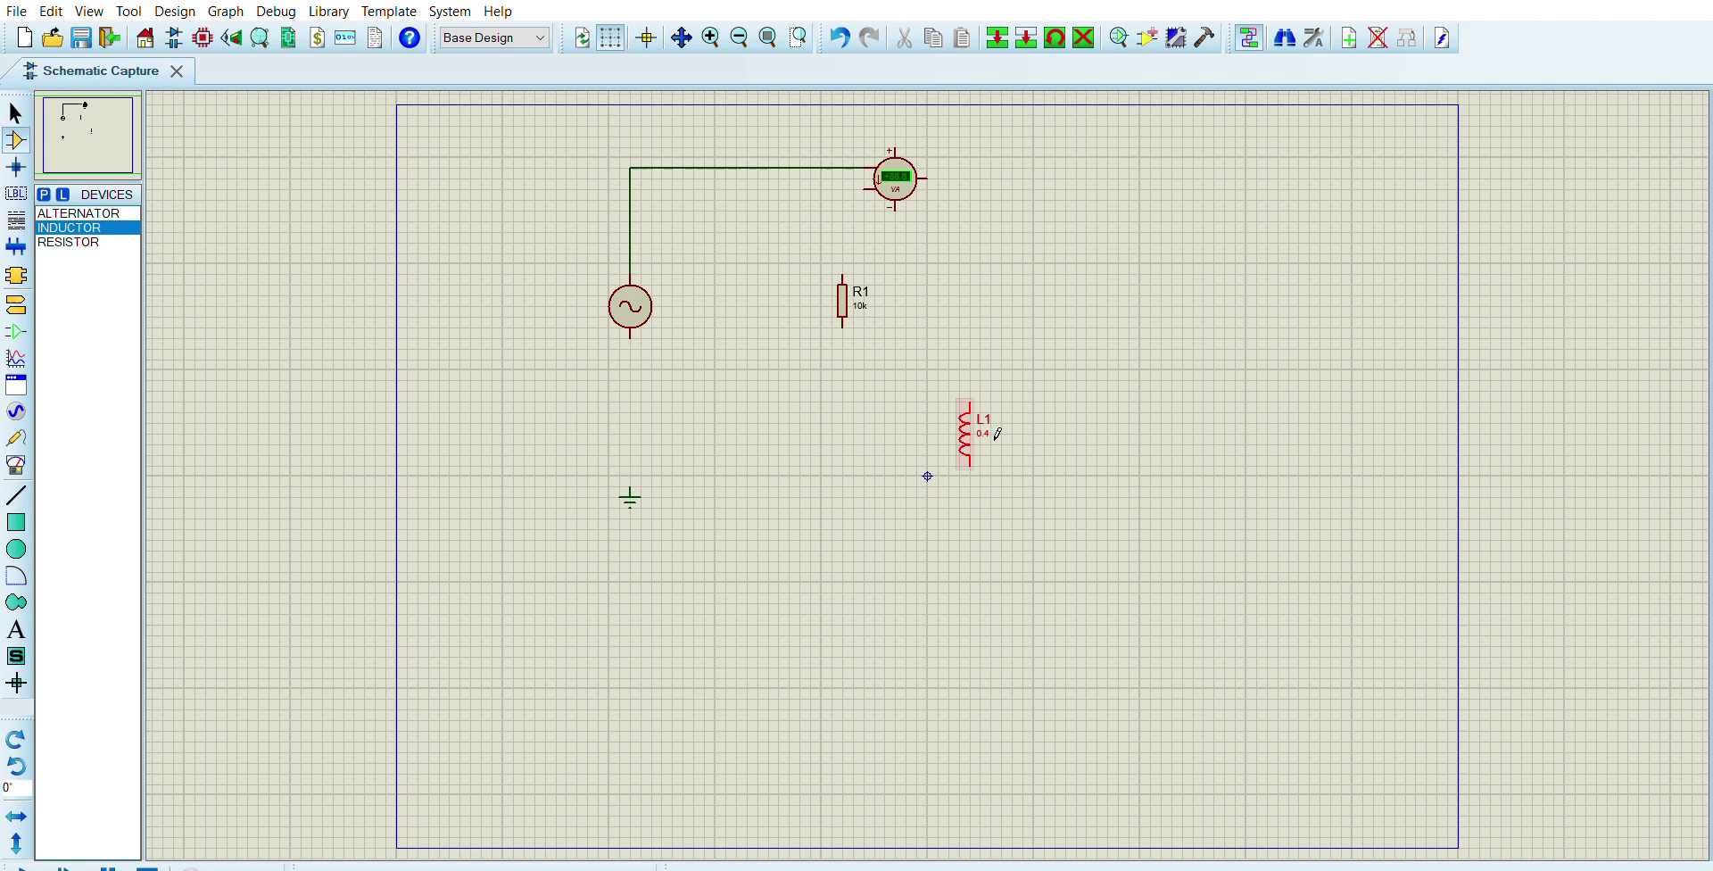
left_click_drag(968, 430, 841, 419)
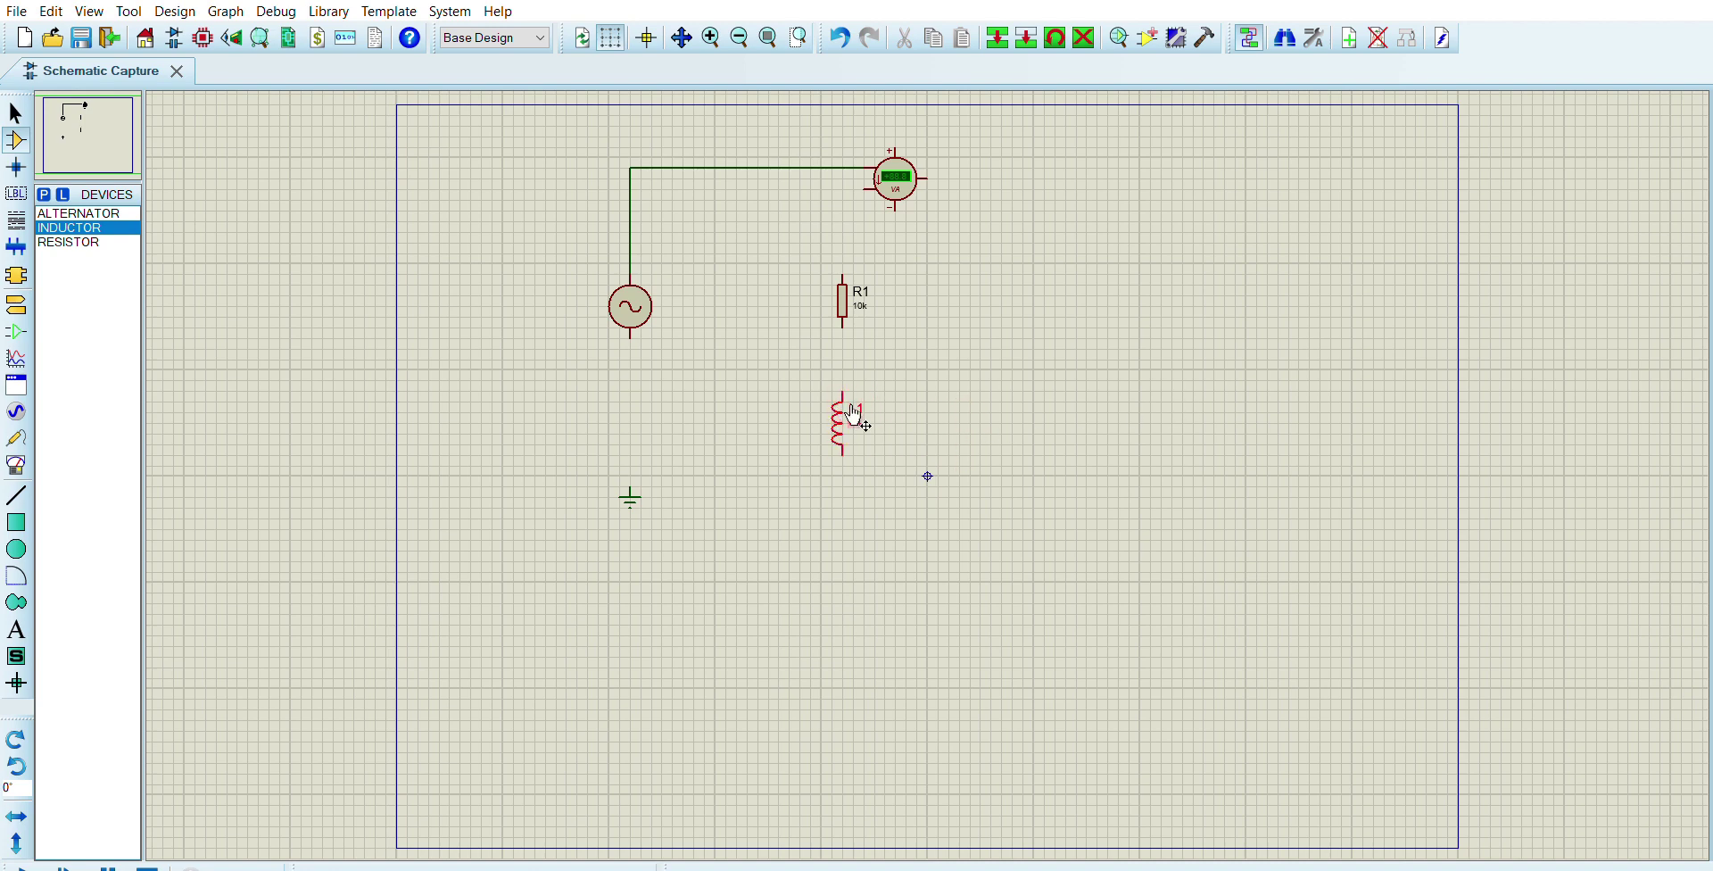
left_click_drag(850, 412, 850, 413)
Step: Wire the wattmeter's lower current terminal to the top of R1, and the bottom of R1 to the top of L1
left_click(16, 495)
left_click(842, 273)
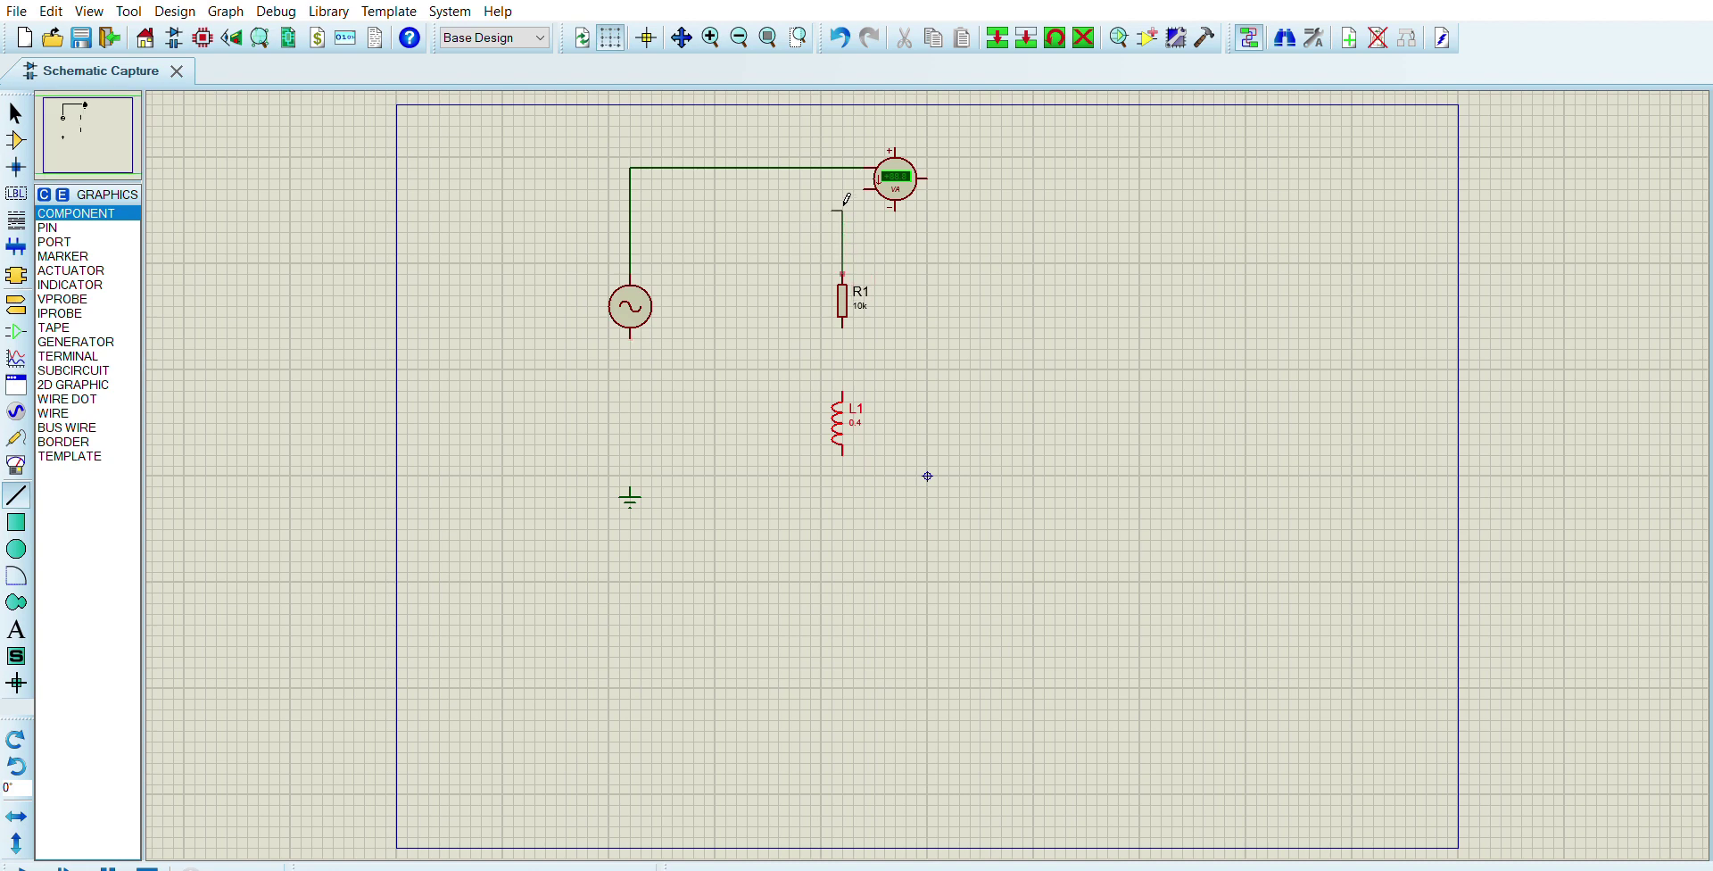
left_click(880, 185)
left_click(848, 324)
left_click(852, 386)
Step: Move the ground terminal further down and wire both it and the bottom of L1 to the alternator's bottom terminal
left_click(15, 141)
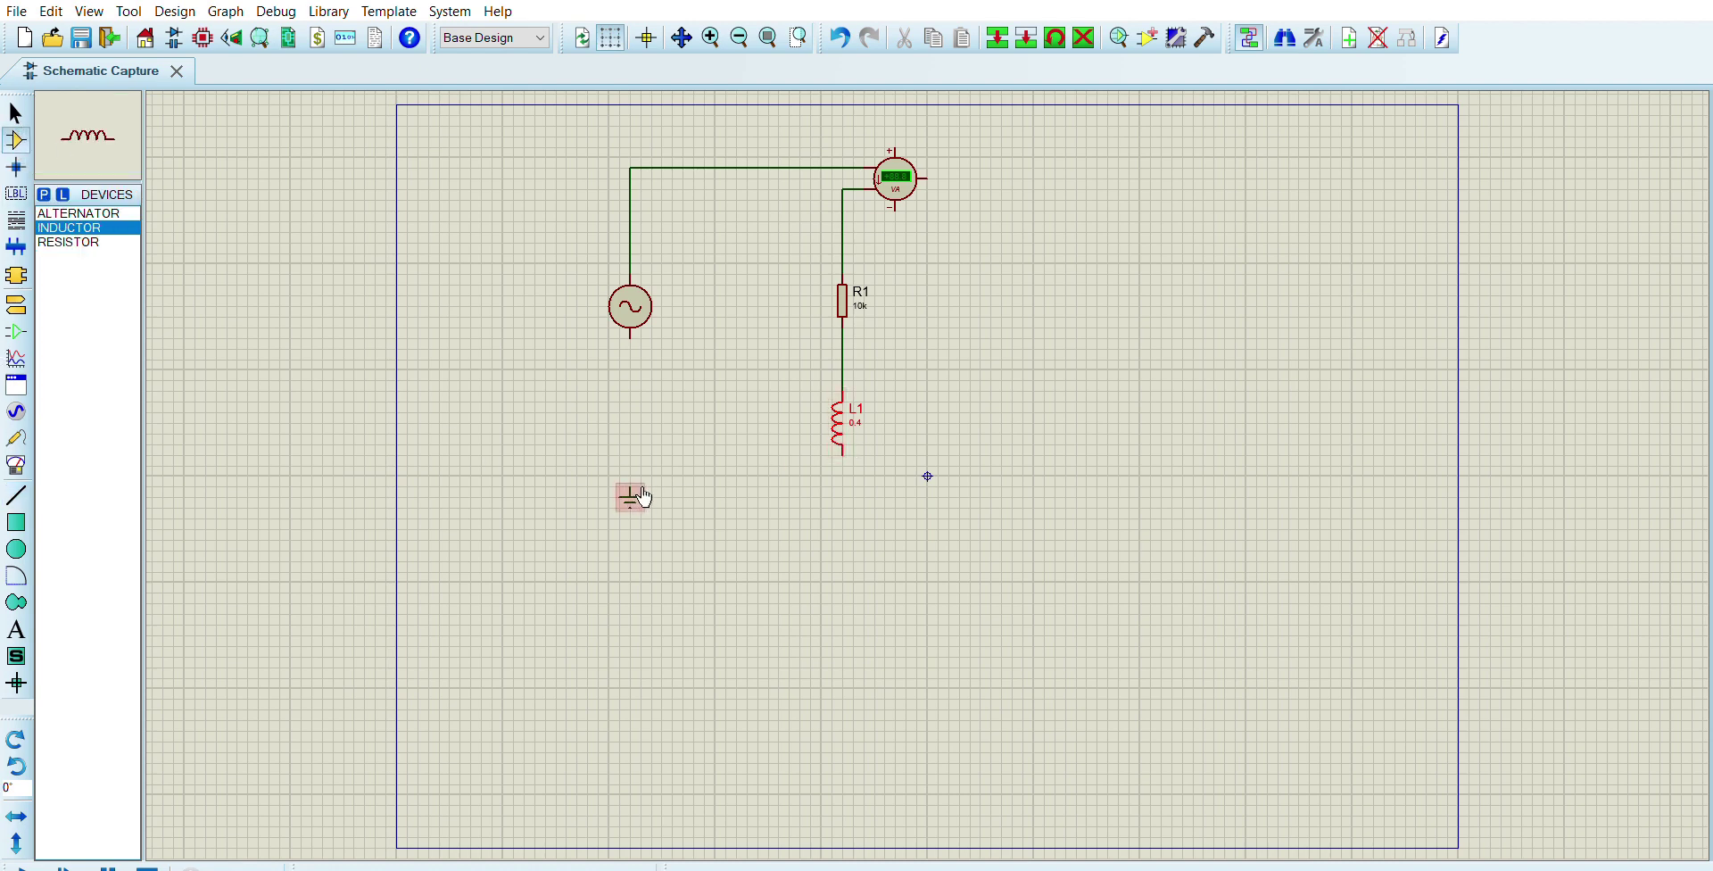
left_click_drag(636, 501, 642, 538)
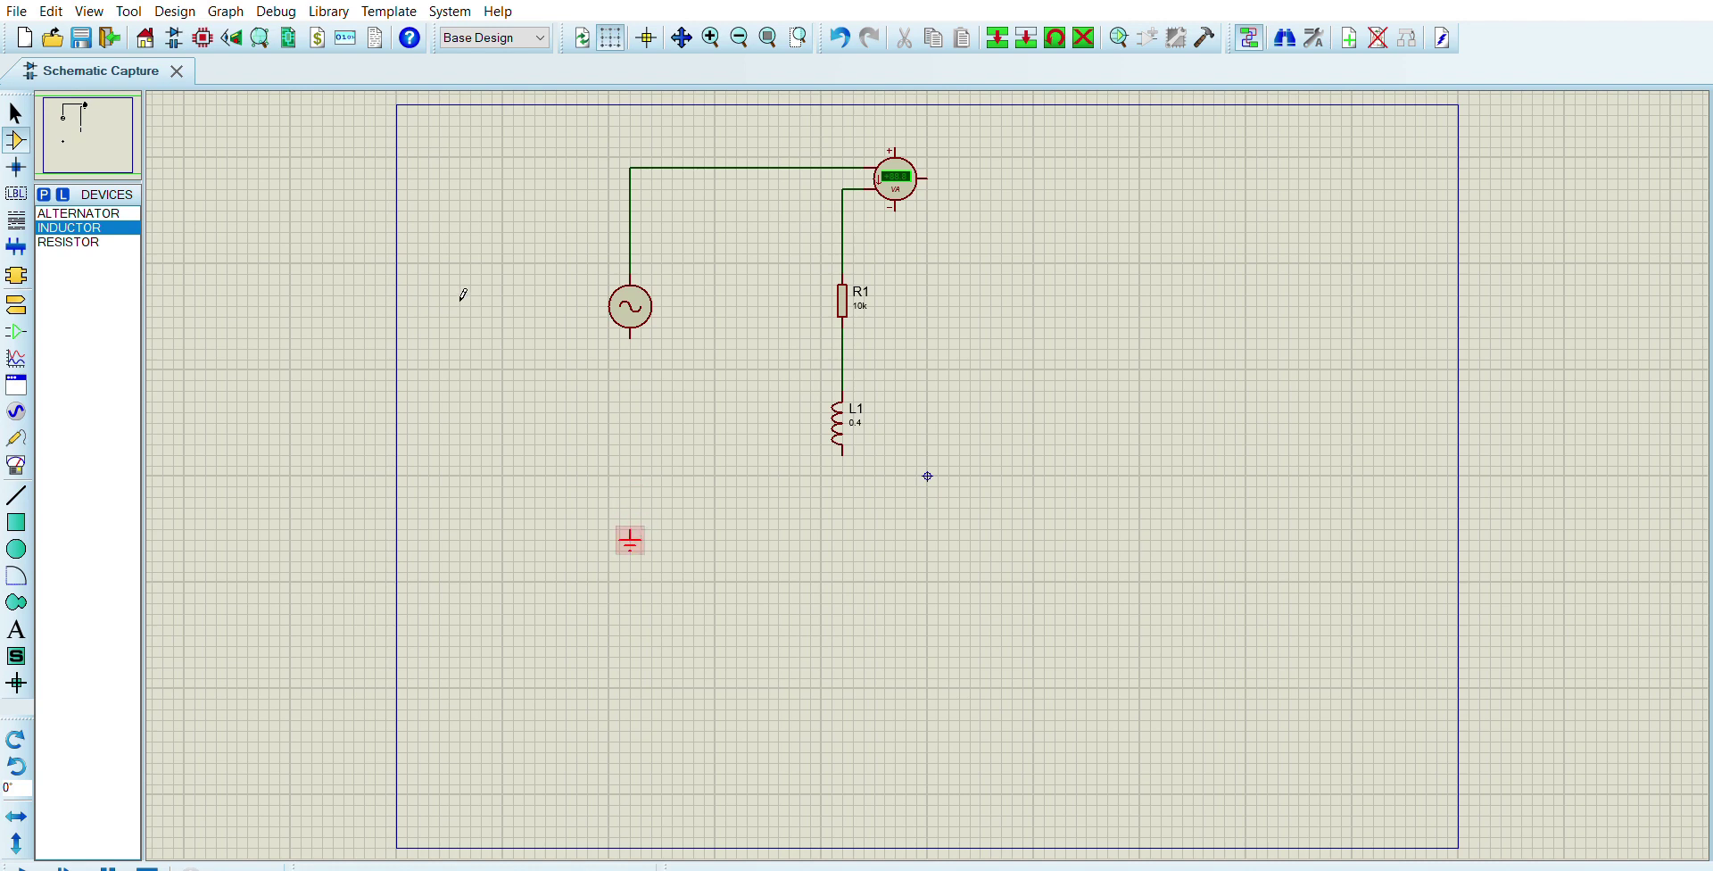
left_click(857, 449)
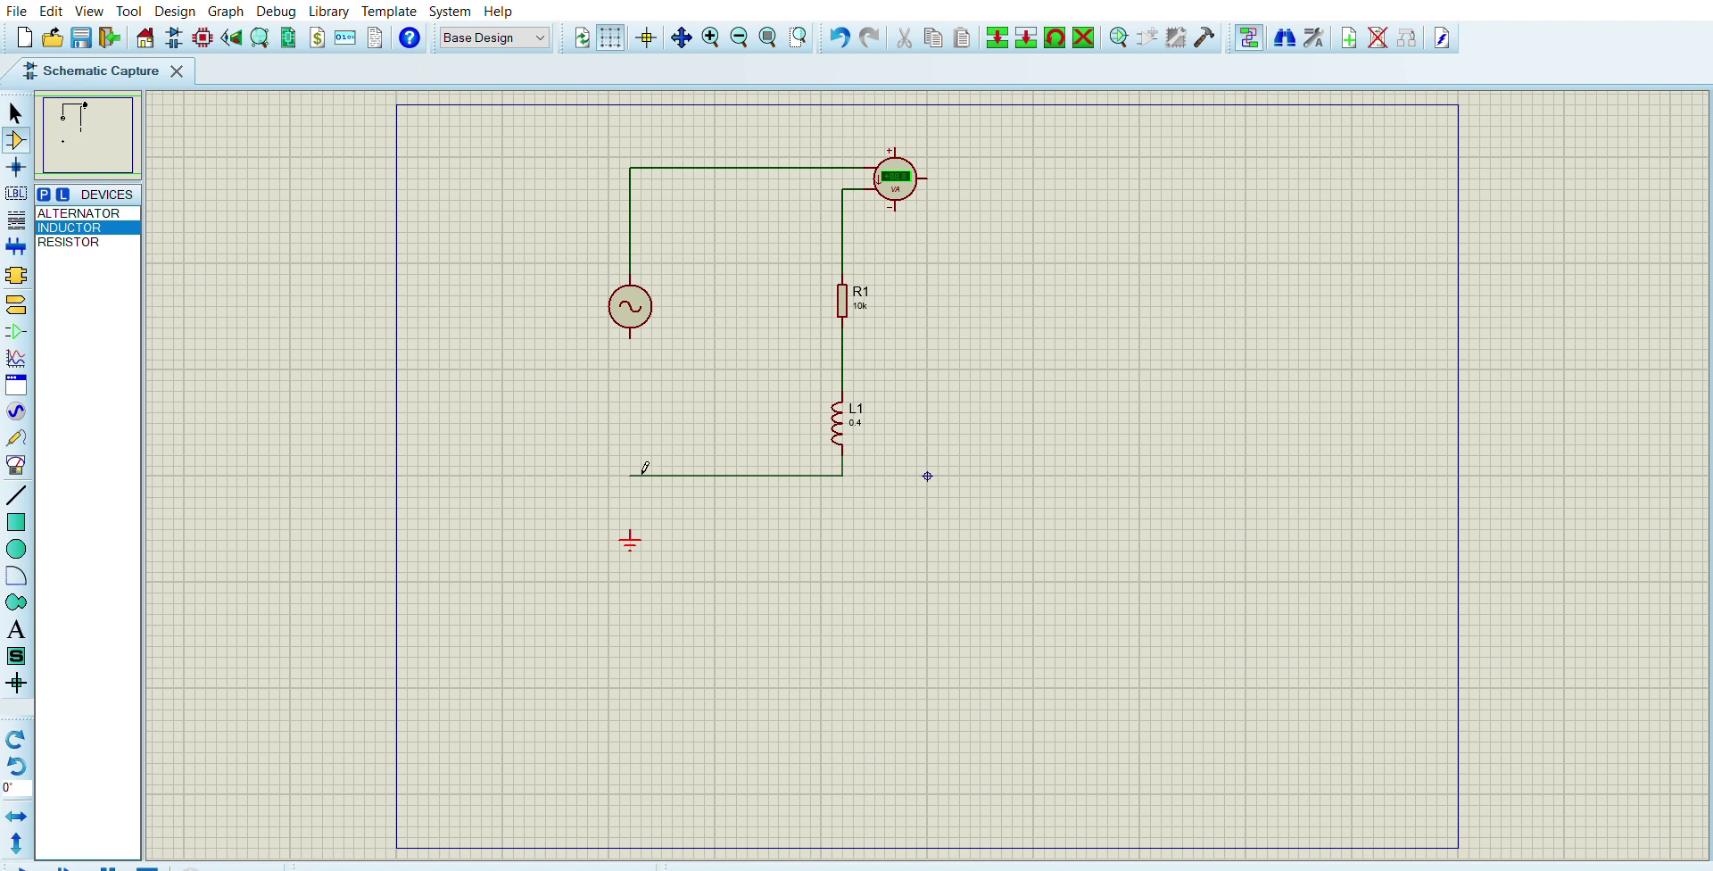
left_click(641, 334)
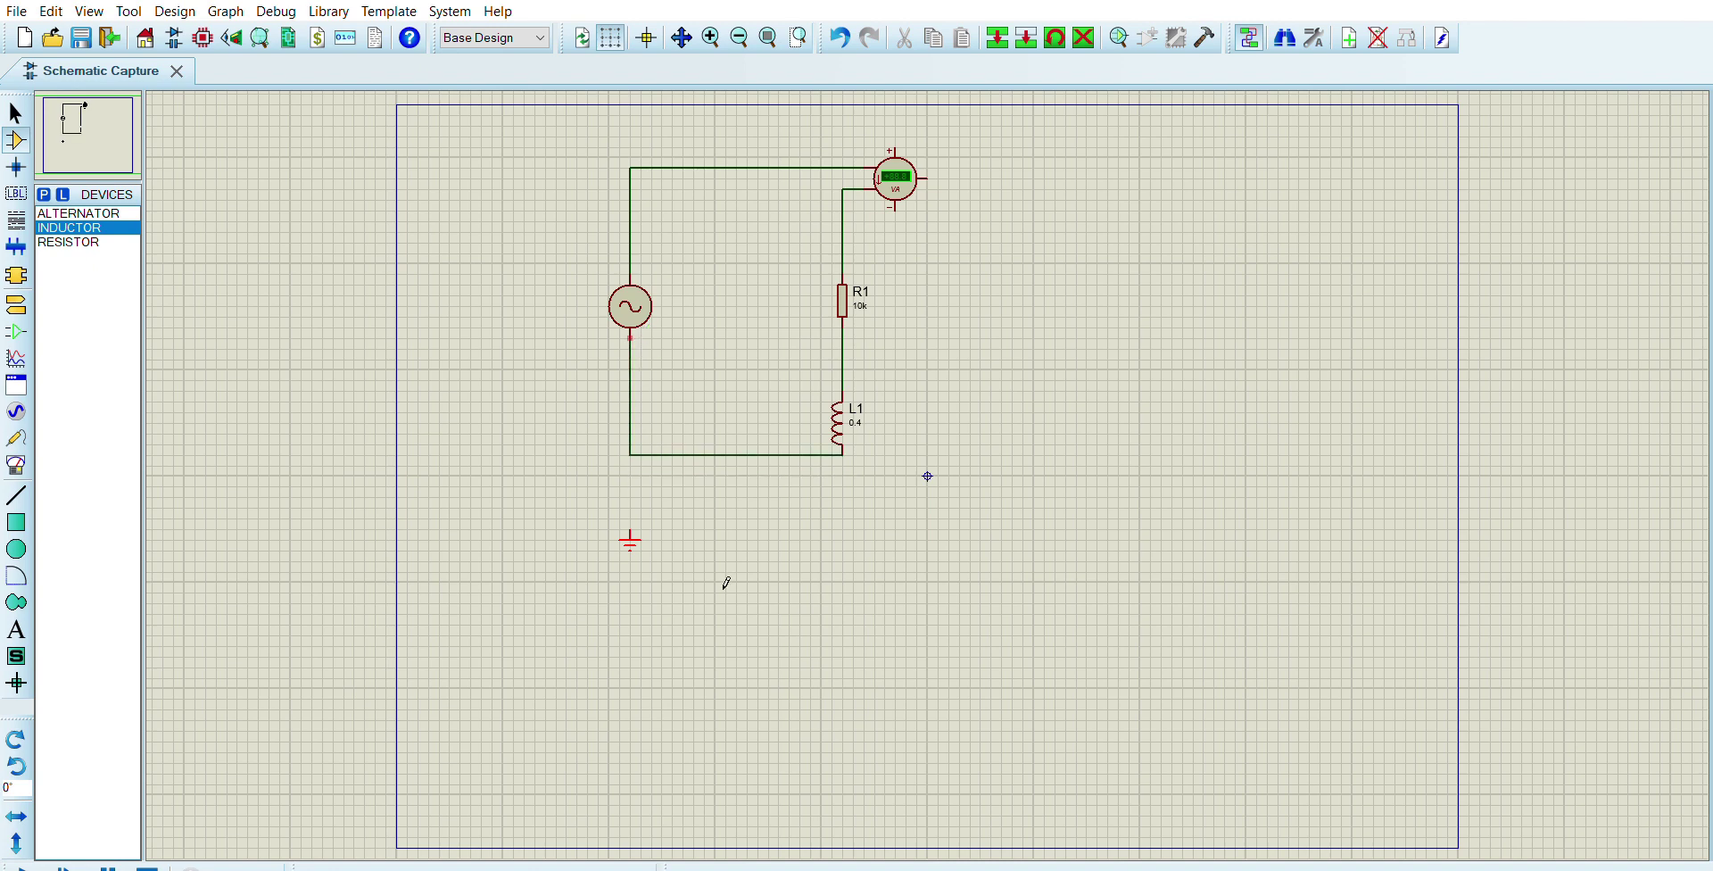
left_click(640, 452)
left_click(641, 524)
Step: Wire the wattmeter's negative voltage terminal to the bottom of L1 and its positive voltage terminal to the upper supply wire
left_click(897, 207)
left_click(844, 453)
left_click(779, 166)
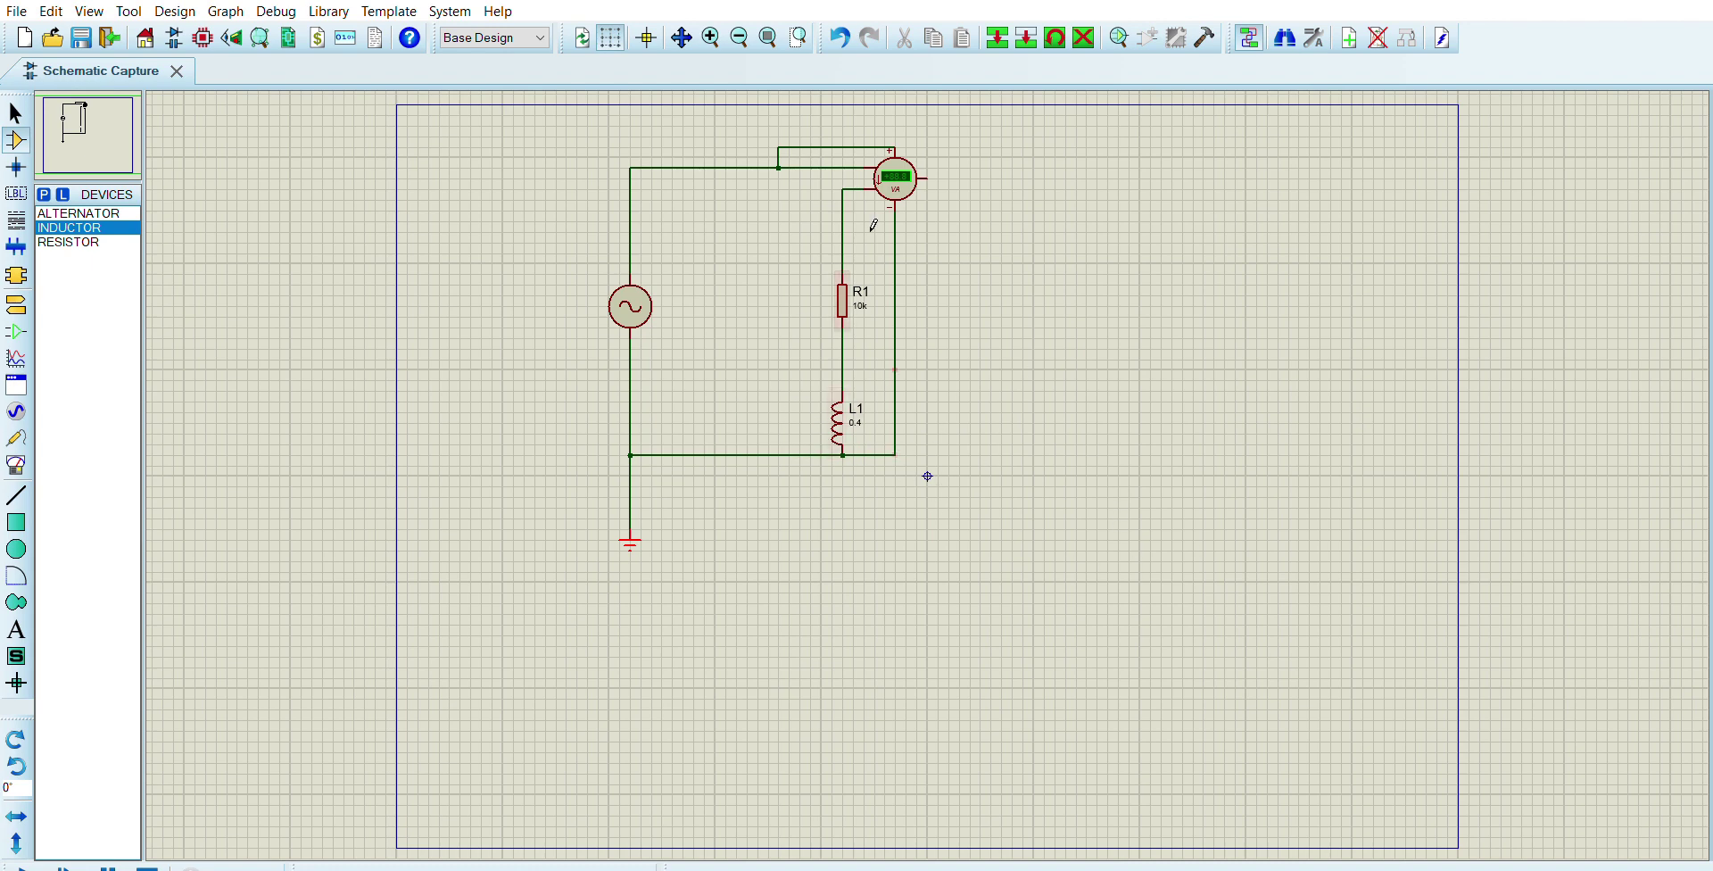
Step: Set the wattmeter to display watts and R1's resistance to 210
left_click(899, 177)
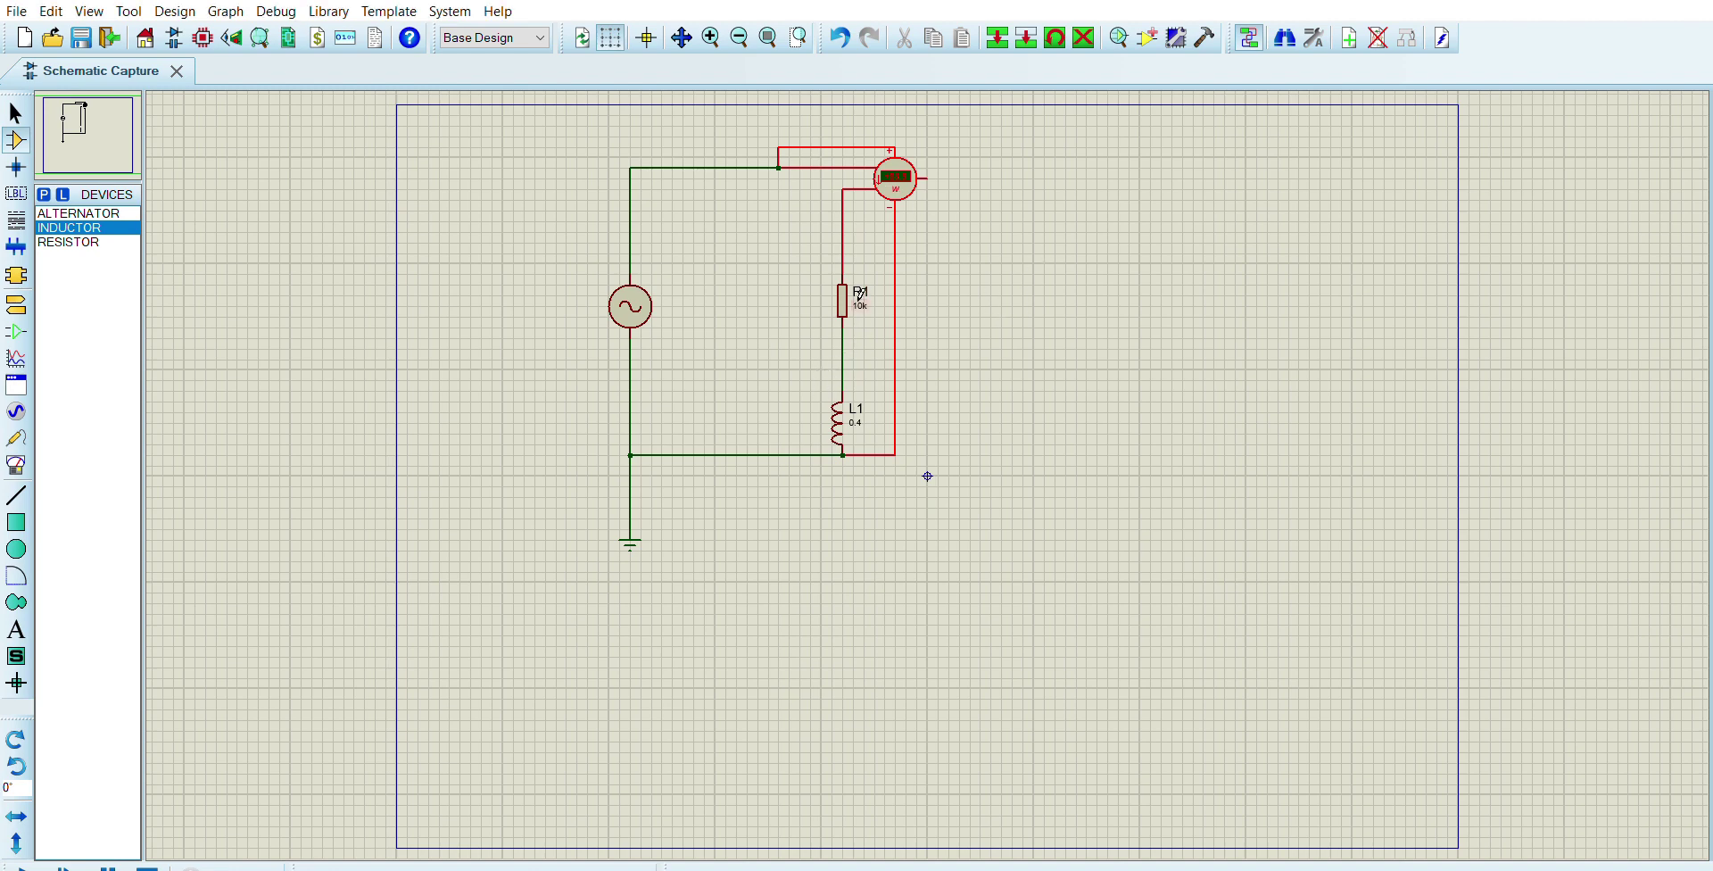
left_click(839, 283)
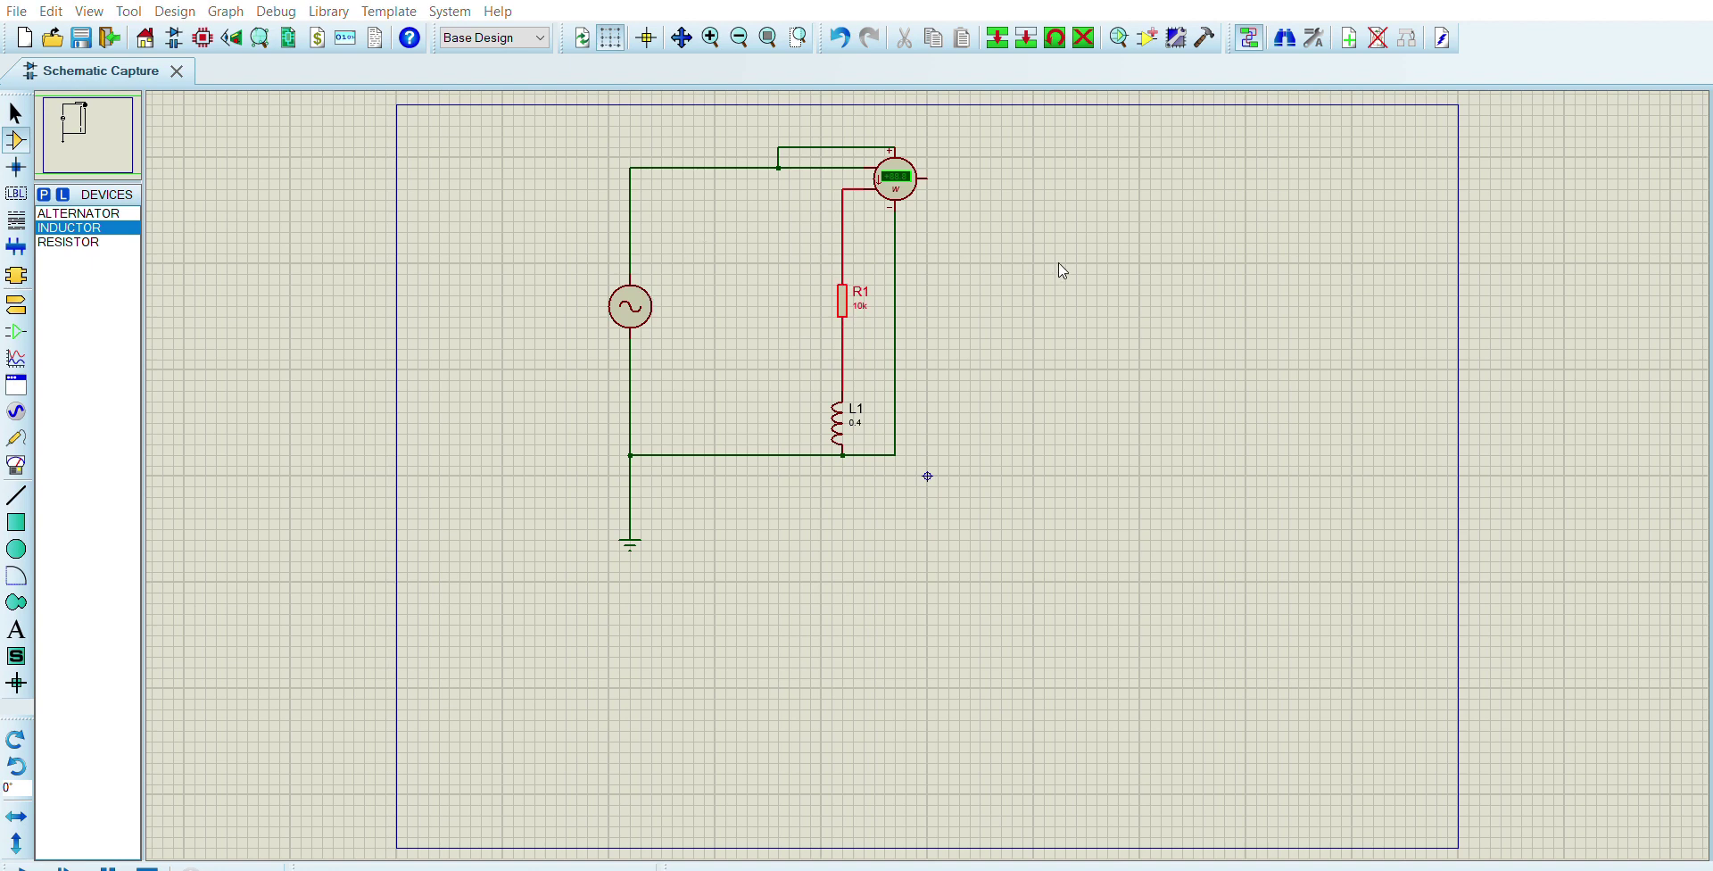
left_click(920, 549)
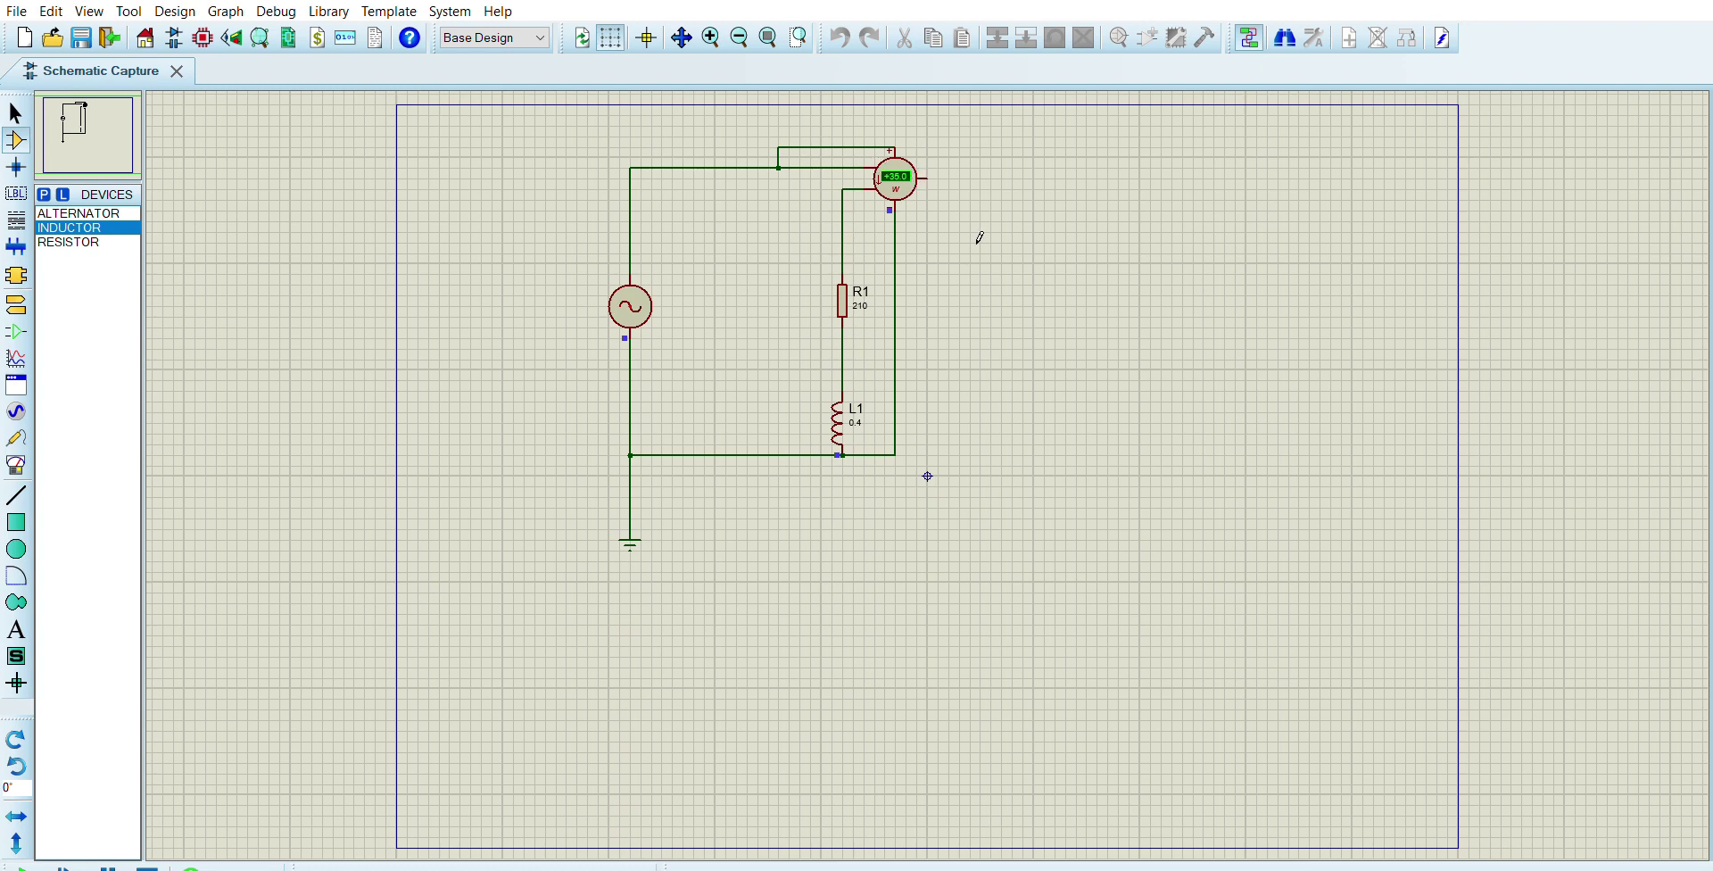
Step: Examine the simulated power reading on the wattmeter in the resistor-inductor circuit
scroll(979, 238, "up", 1)
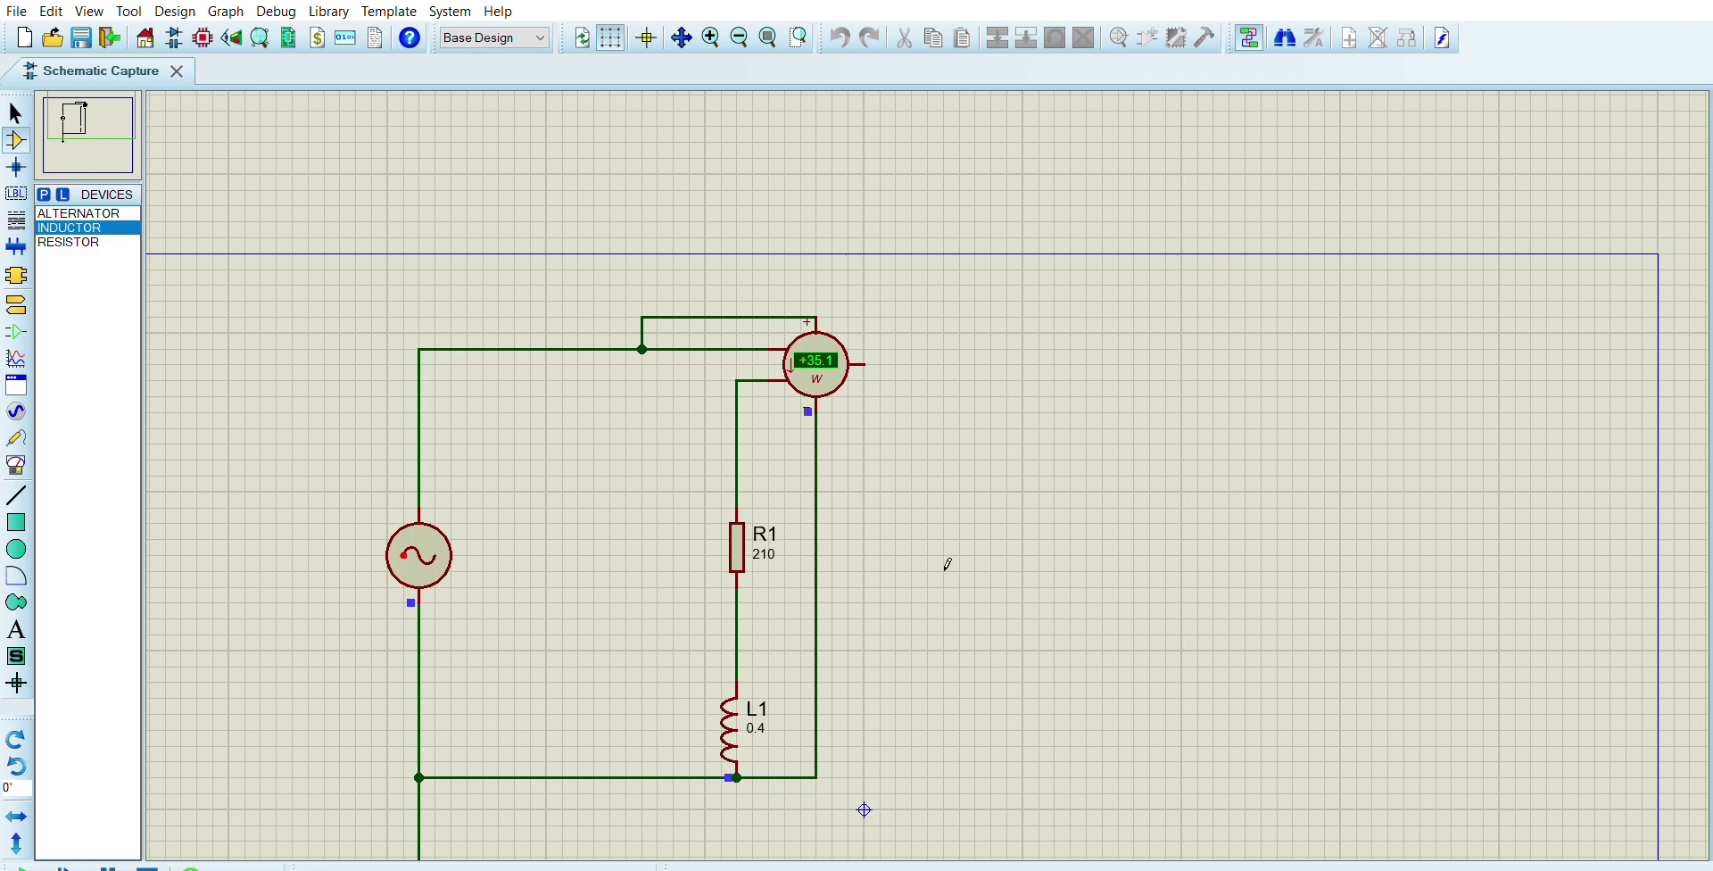
scroll(949, 563, "down", 1)
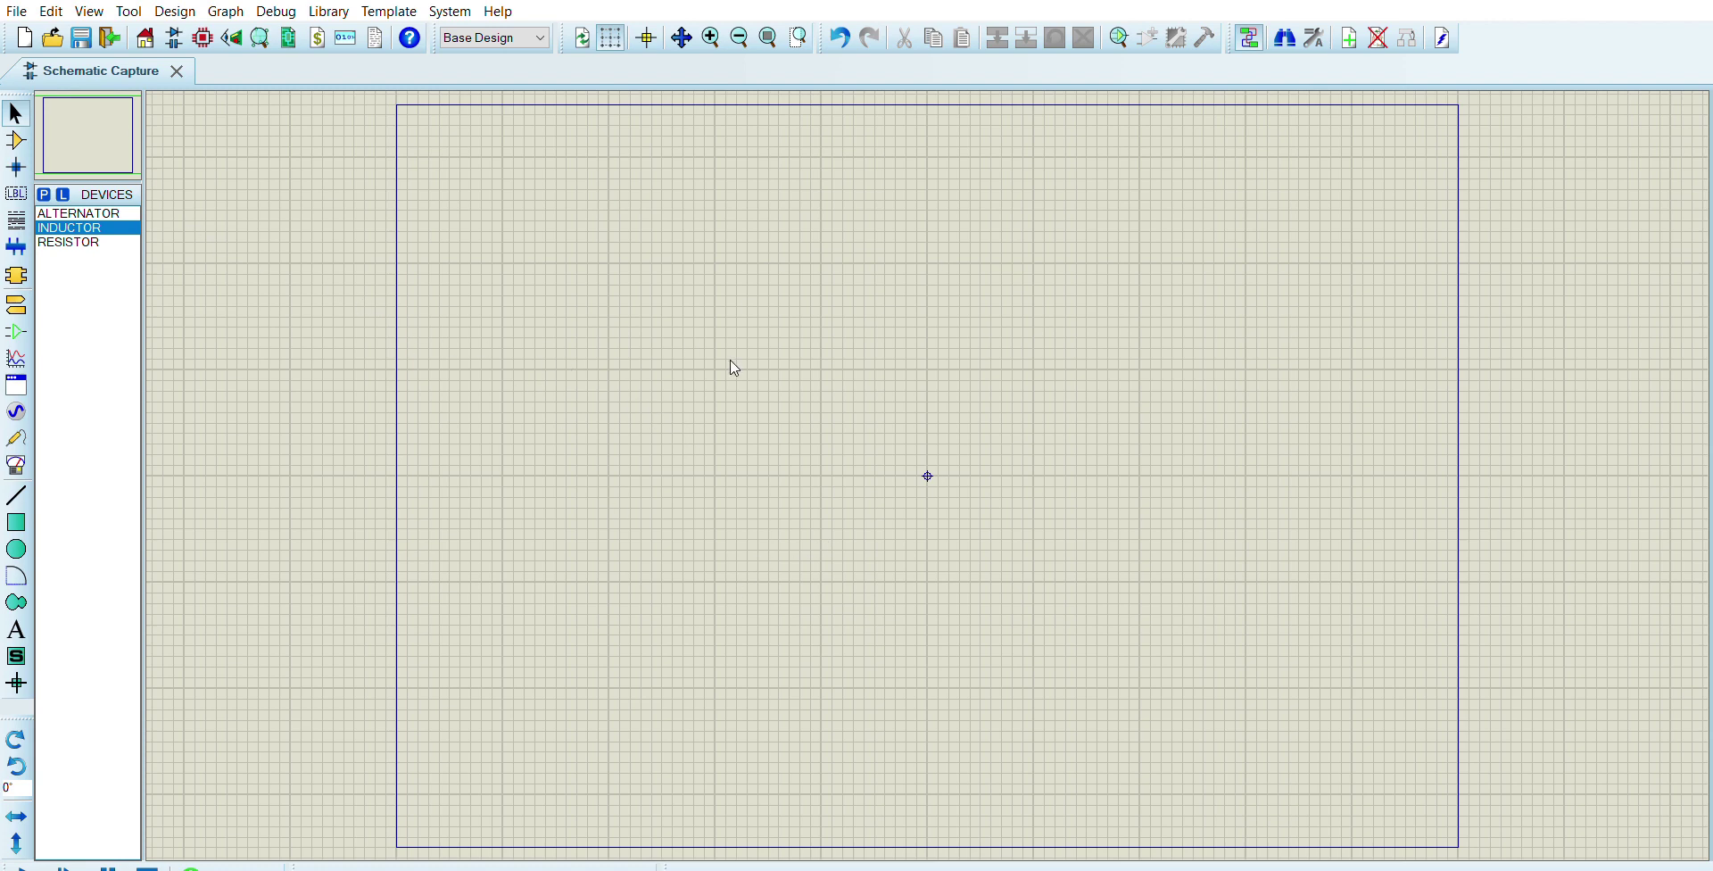
Step: Place an alternator in the upper-left area of the empty sheet and open its properties
left_click(15, 140)
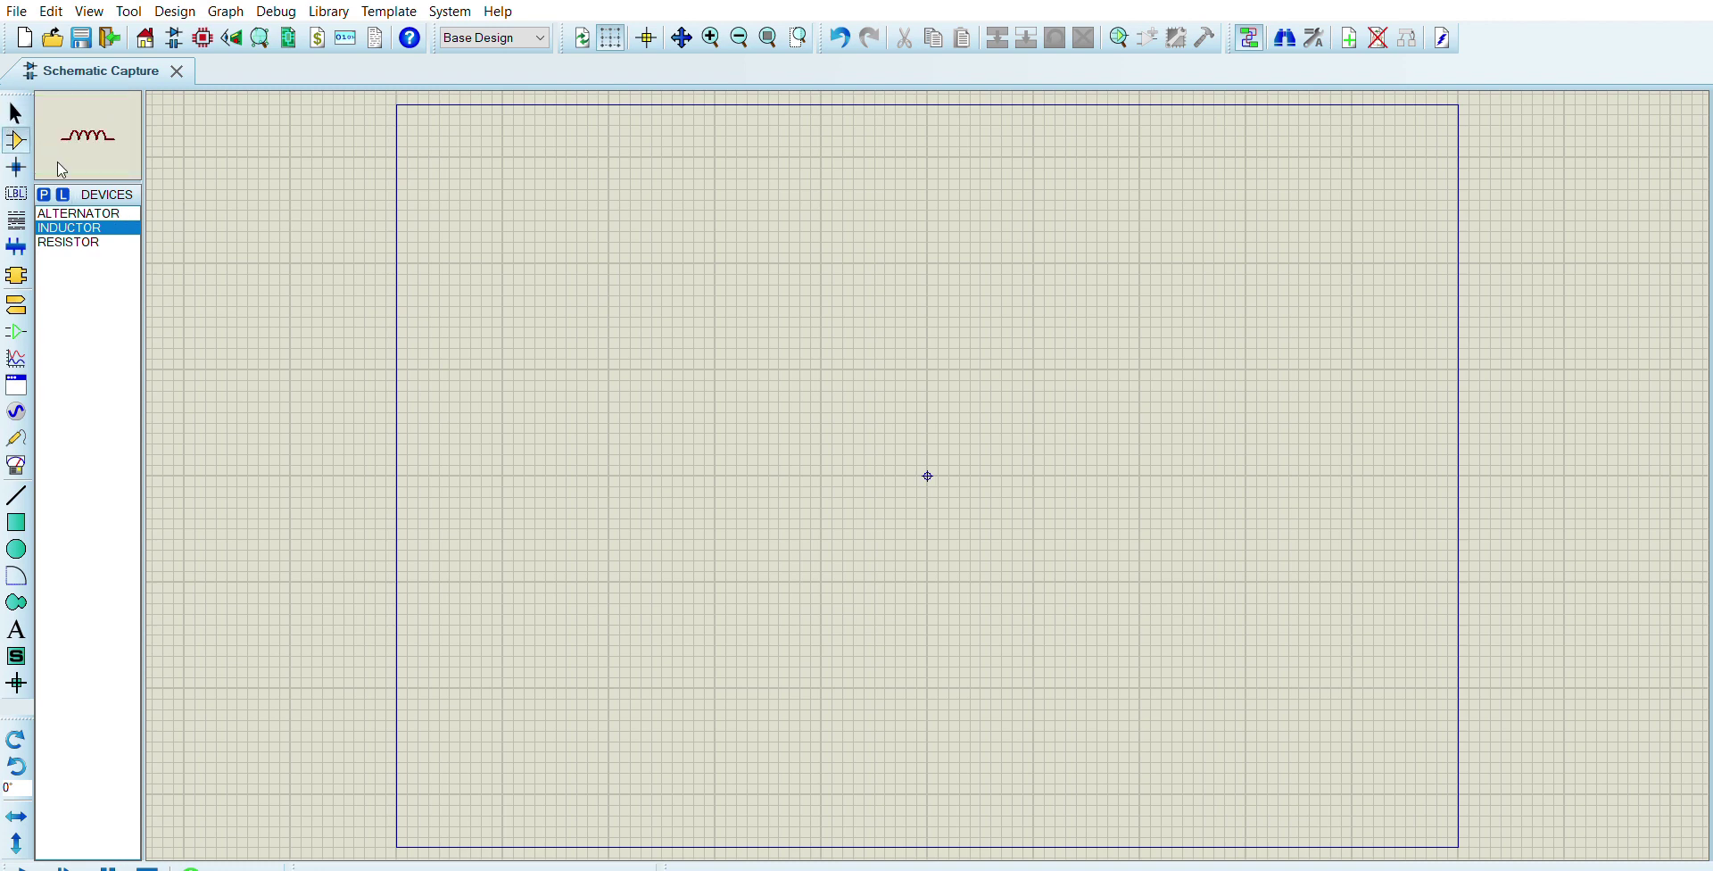
left_click(79, 213)
left_click(660, 347)
left_click(661, 317)
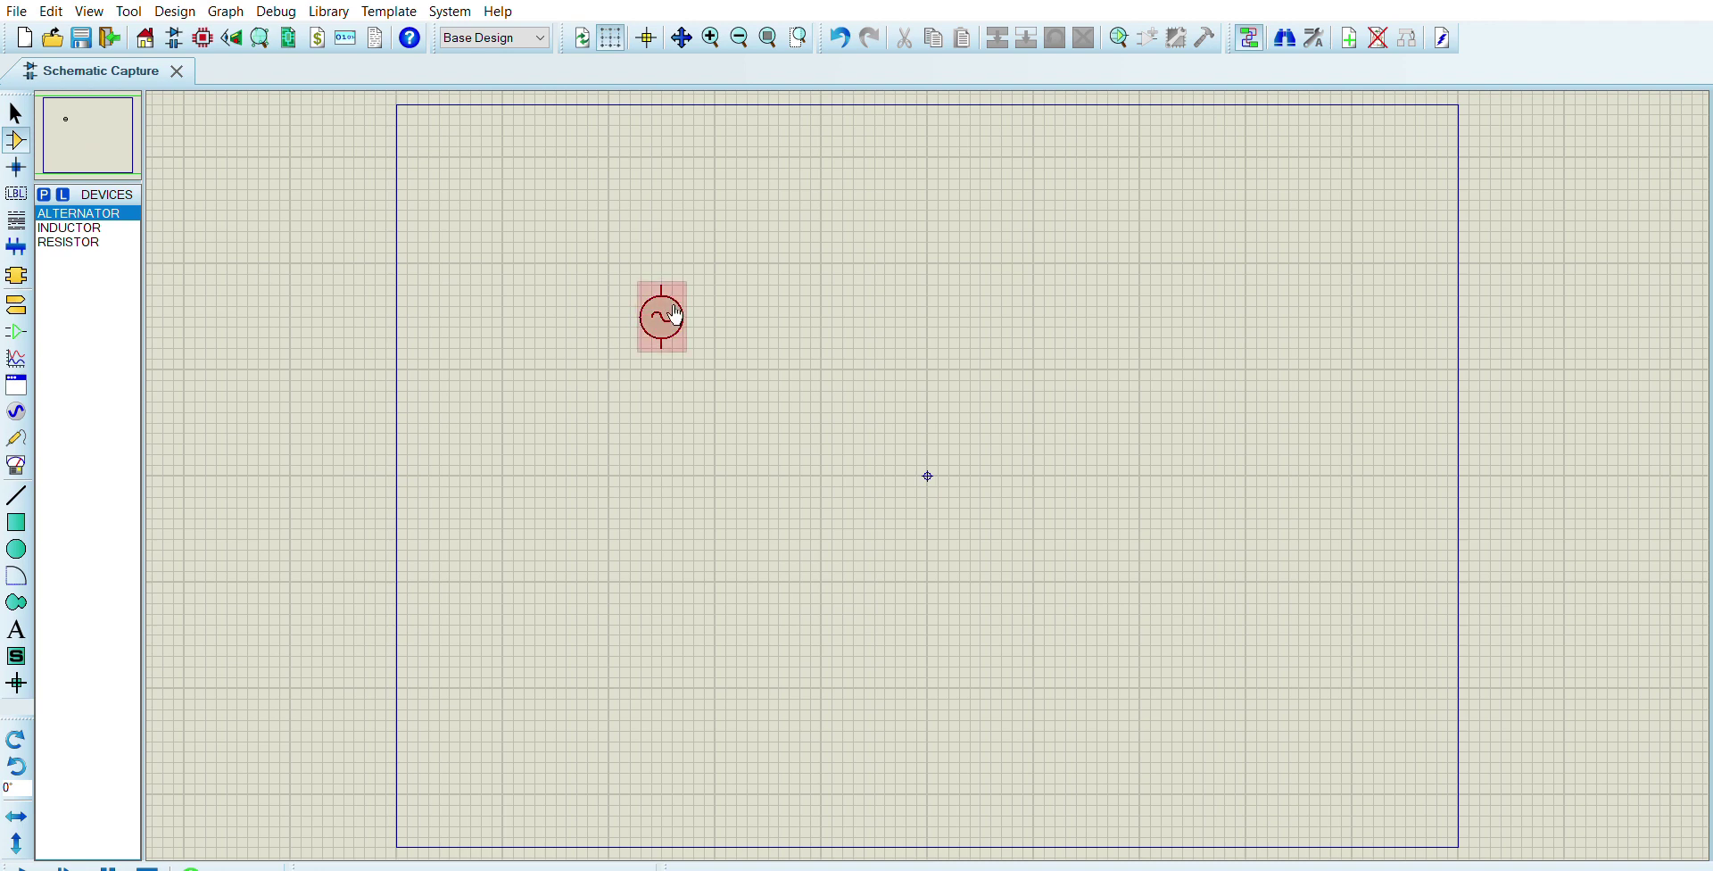
left_click(676, 314)
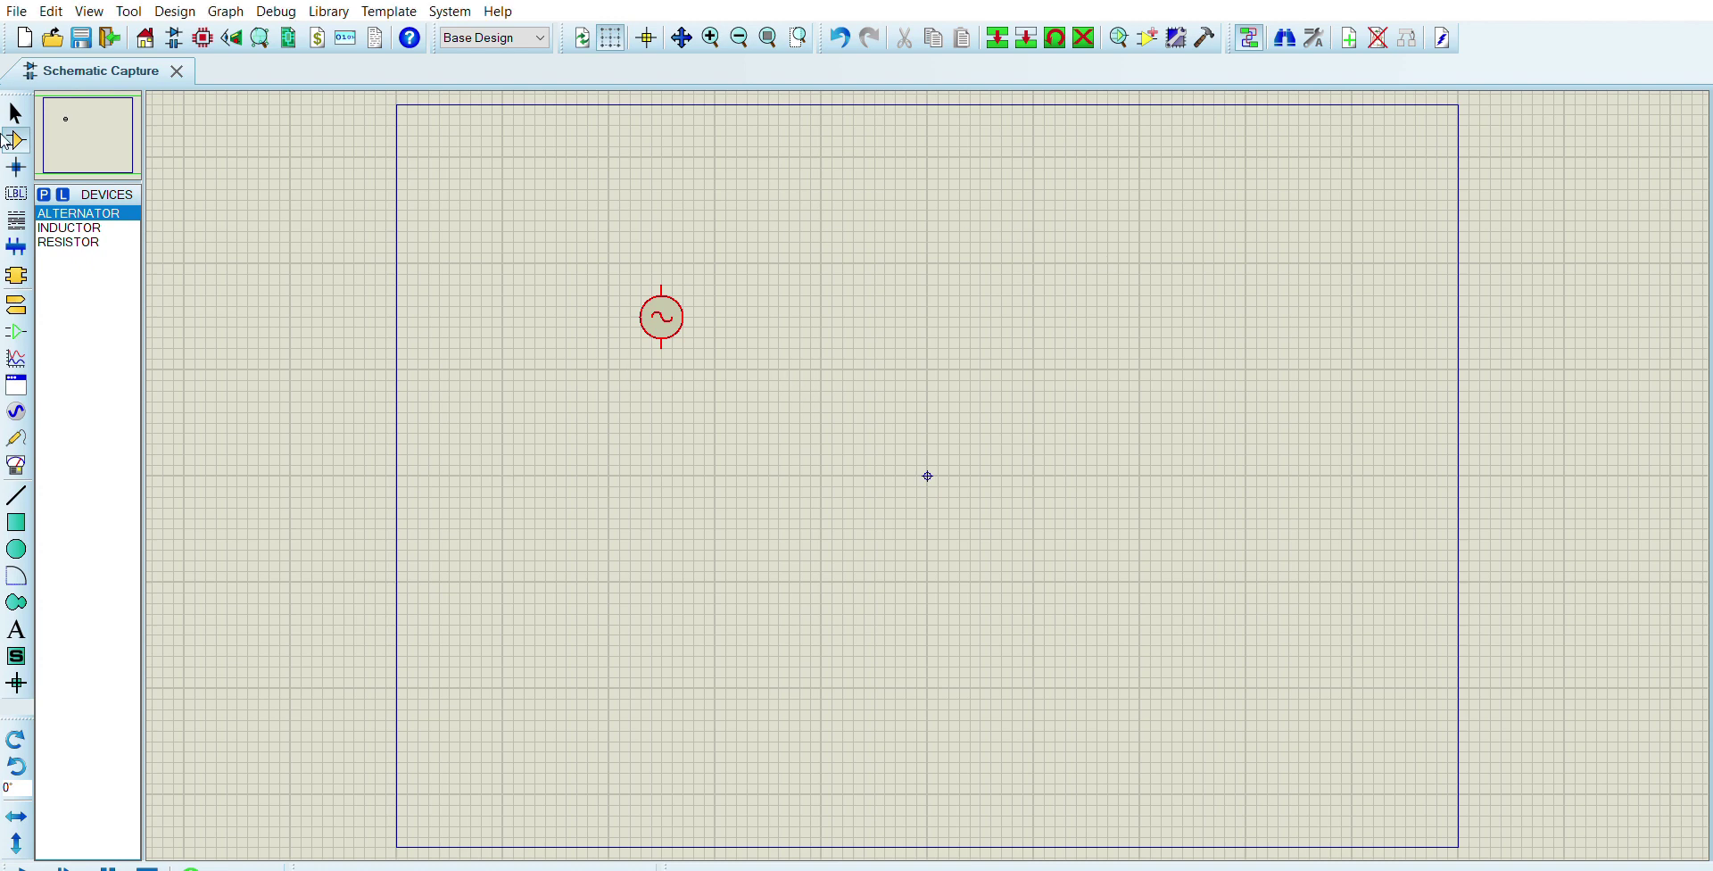
Step: Place resistor R1 across from the alternator, rotate it to vertical and set its value to 210
left_click(97, 242)
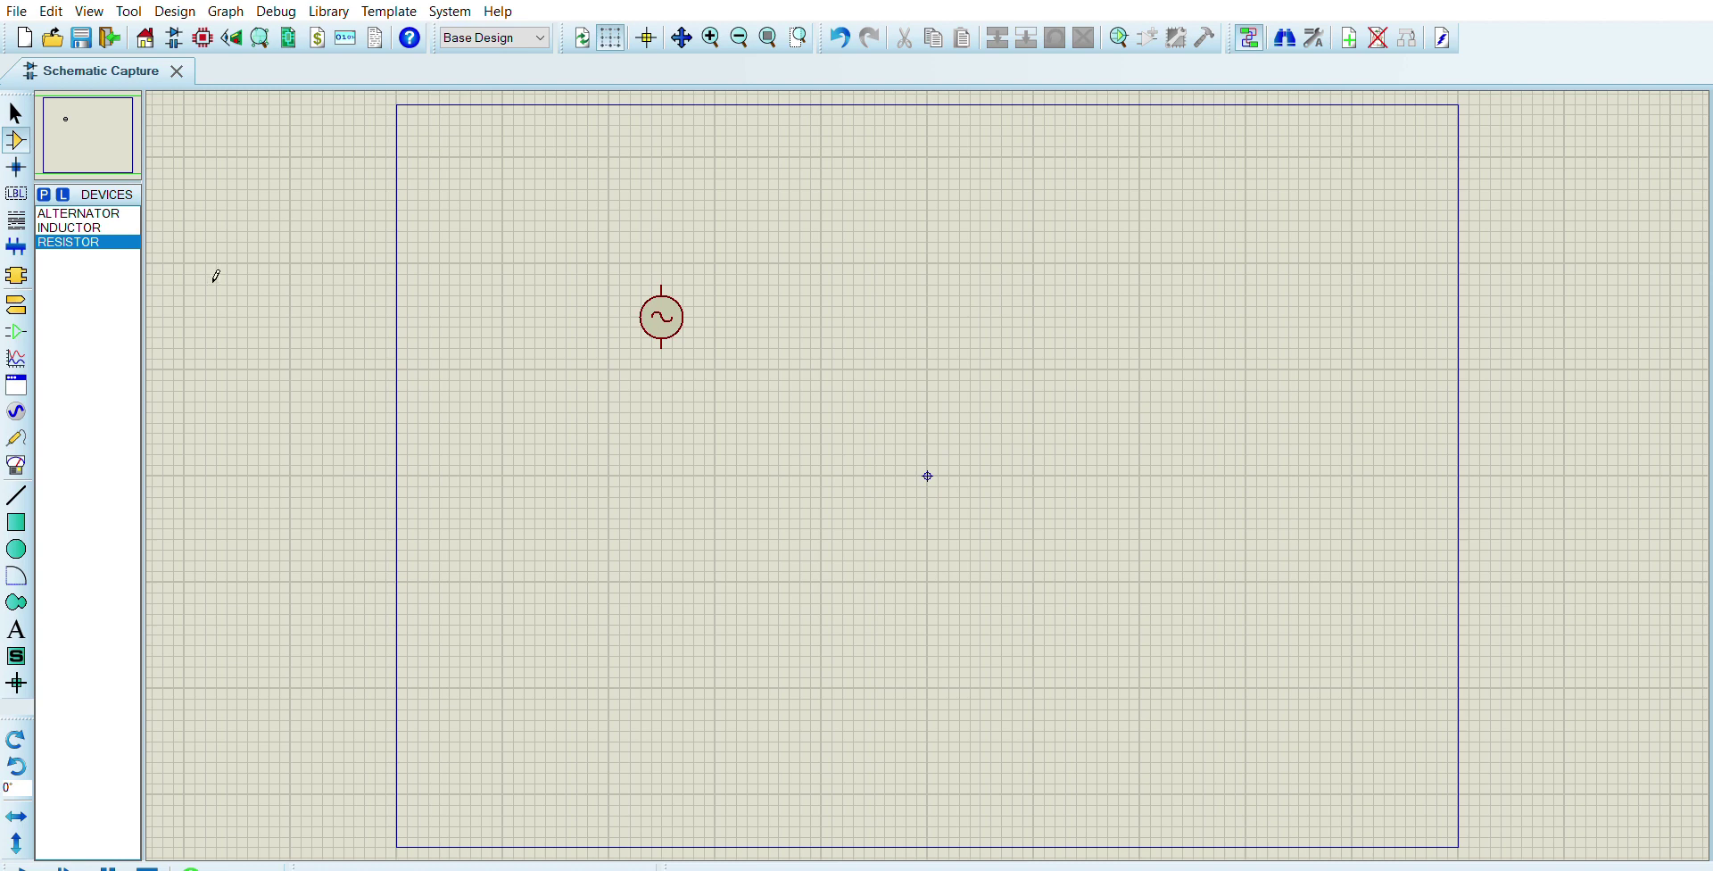
left_click(989, 306)
left_click(994, 325)
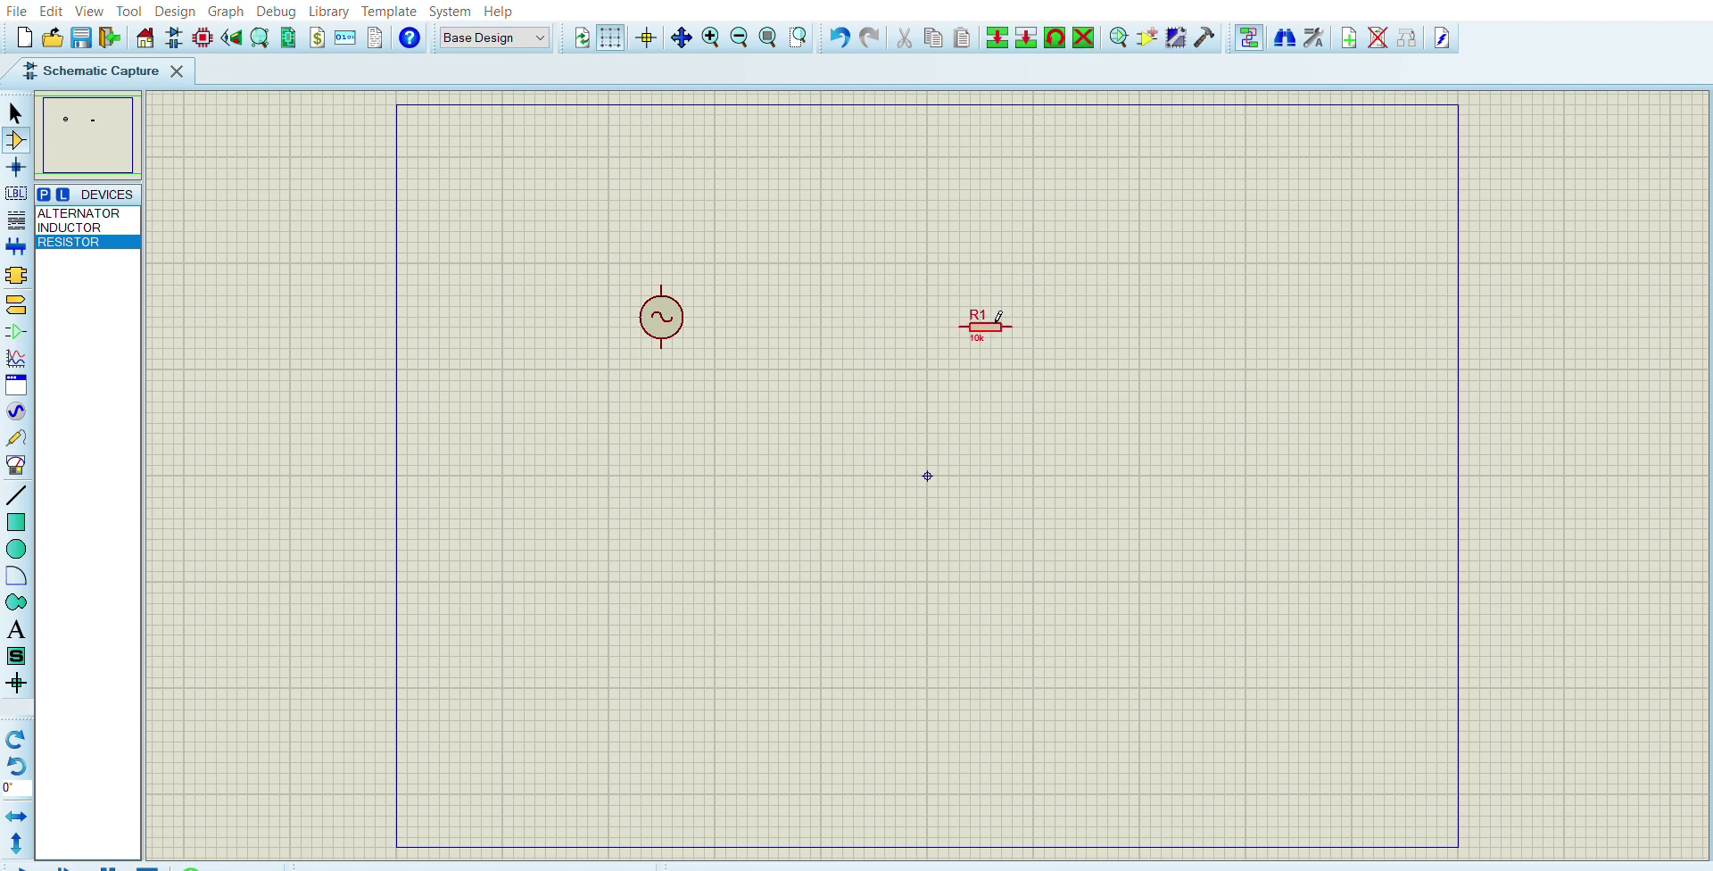
key("KP_Add")
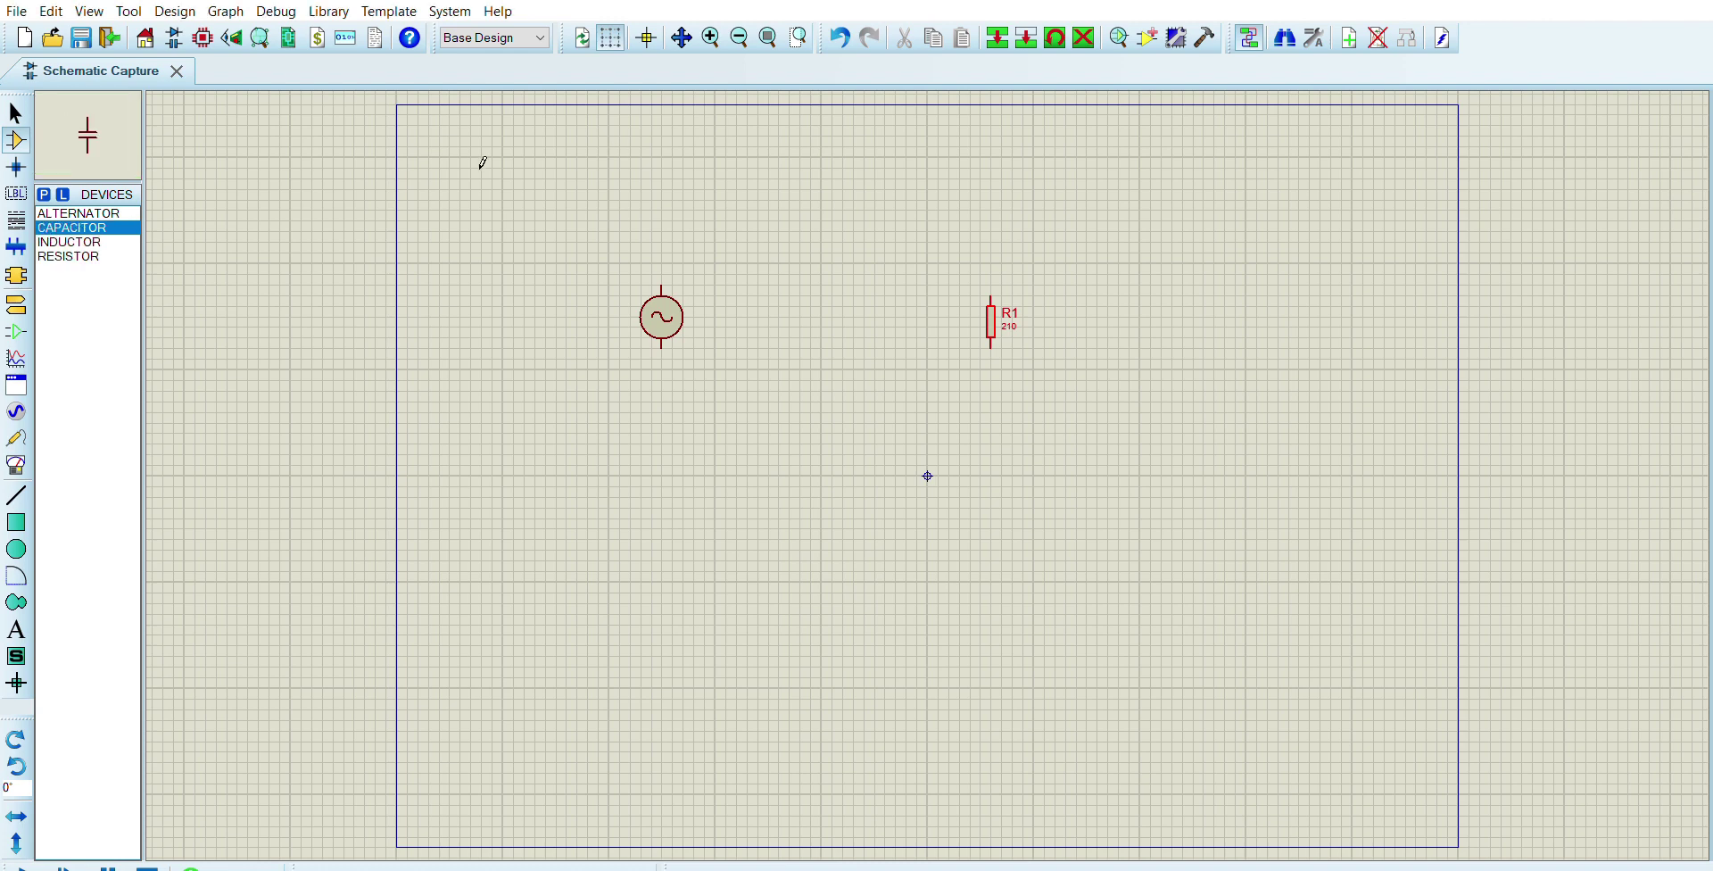
Step: Place capacitor C1 vertically aligned below R1 and set its value to 2uF
left_click(1013, 457)
left_click(1007, 460)
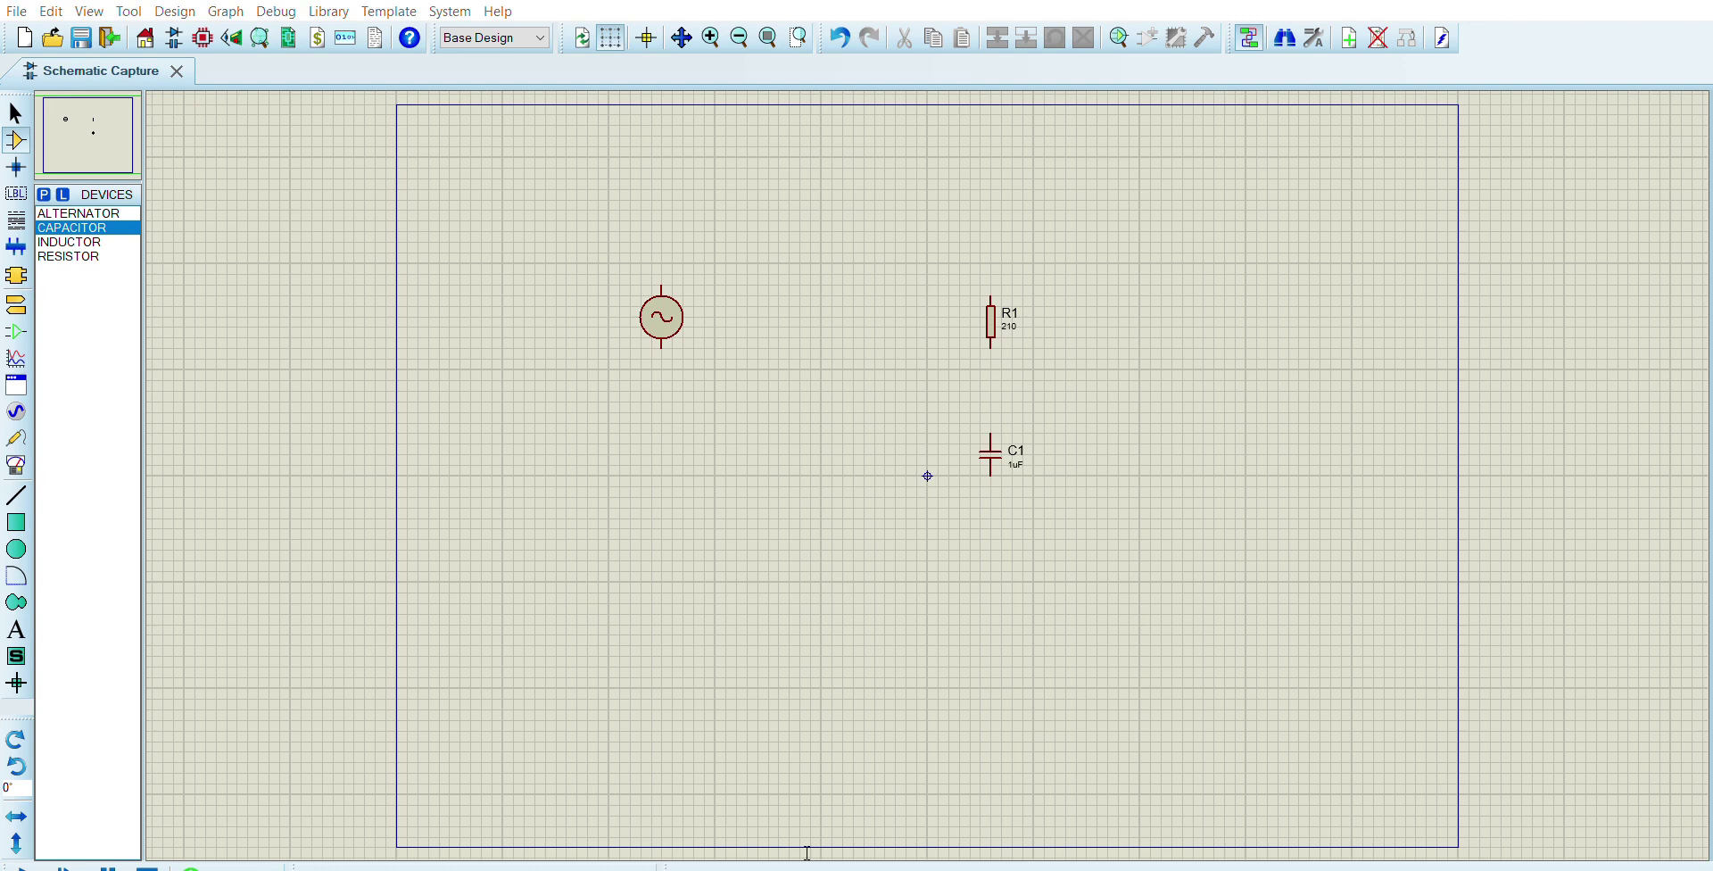
left_click(998, 455)
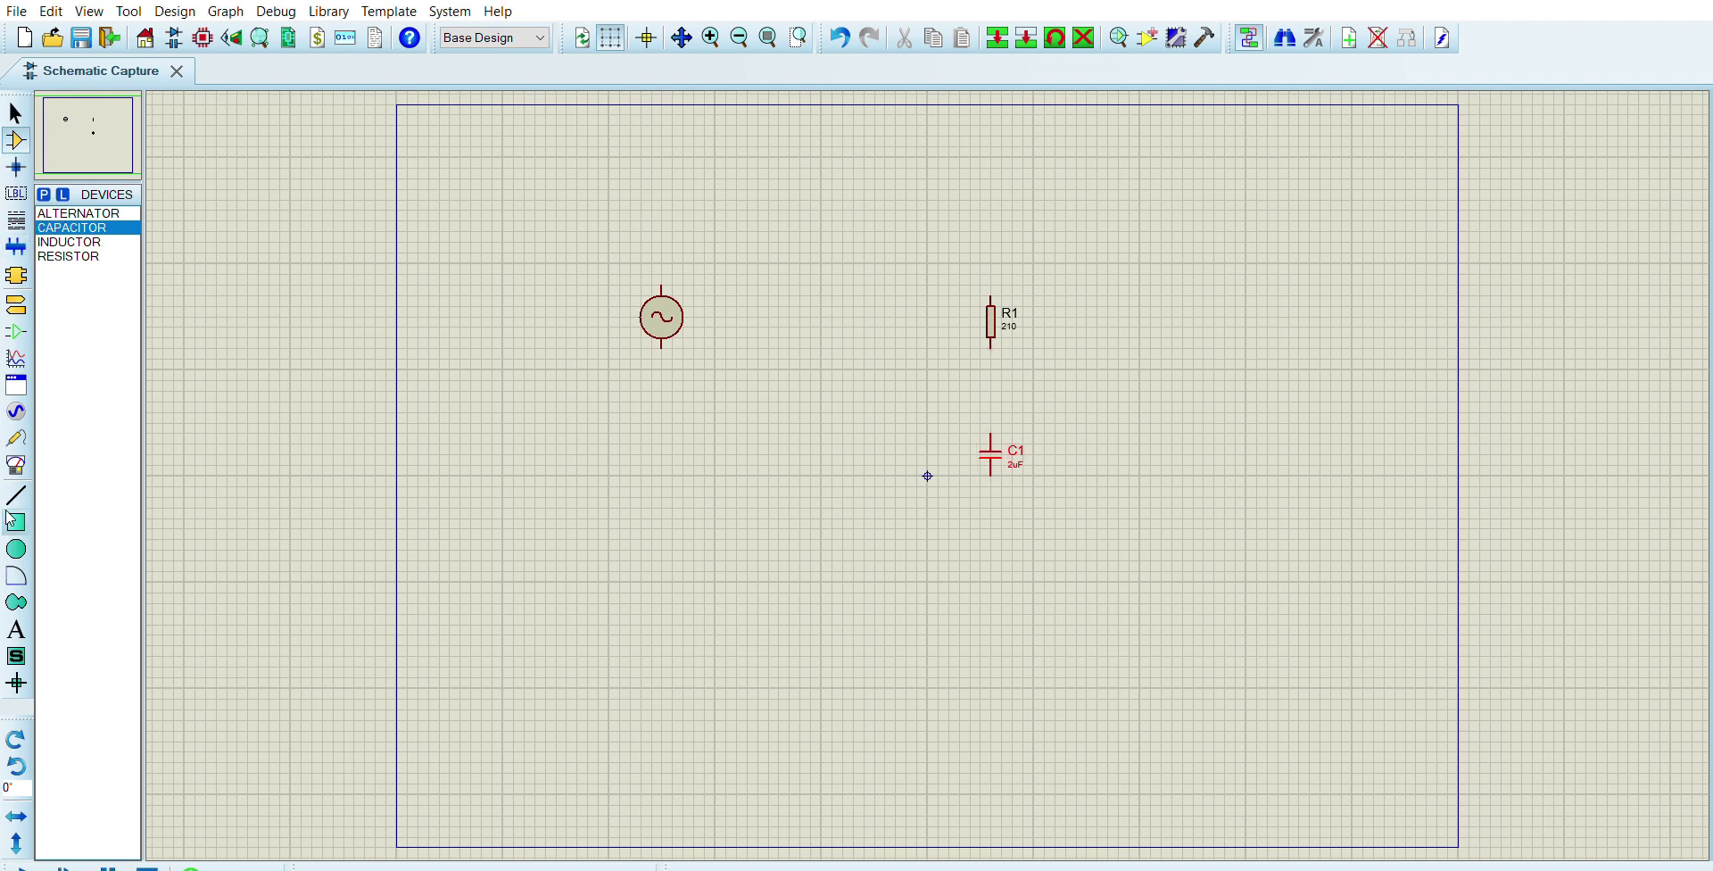
Step: Place a wattmeter above and between the alternator and R1, rotated so its two current terminals face down
left_click(17, 465)
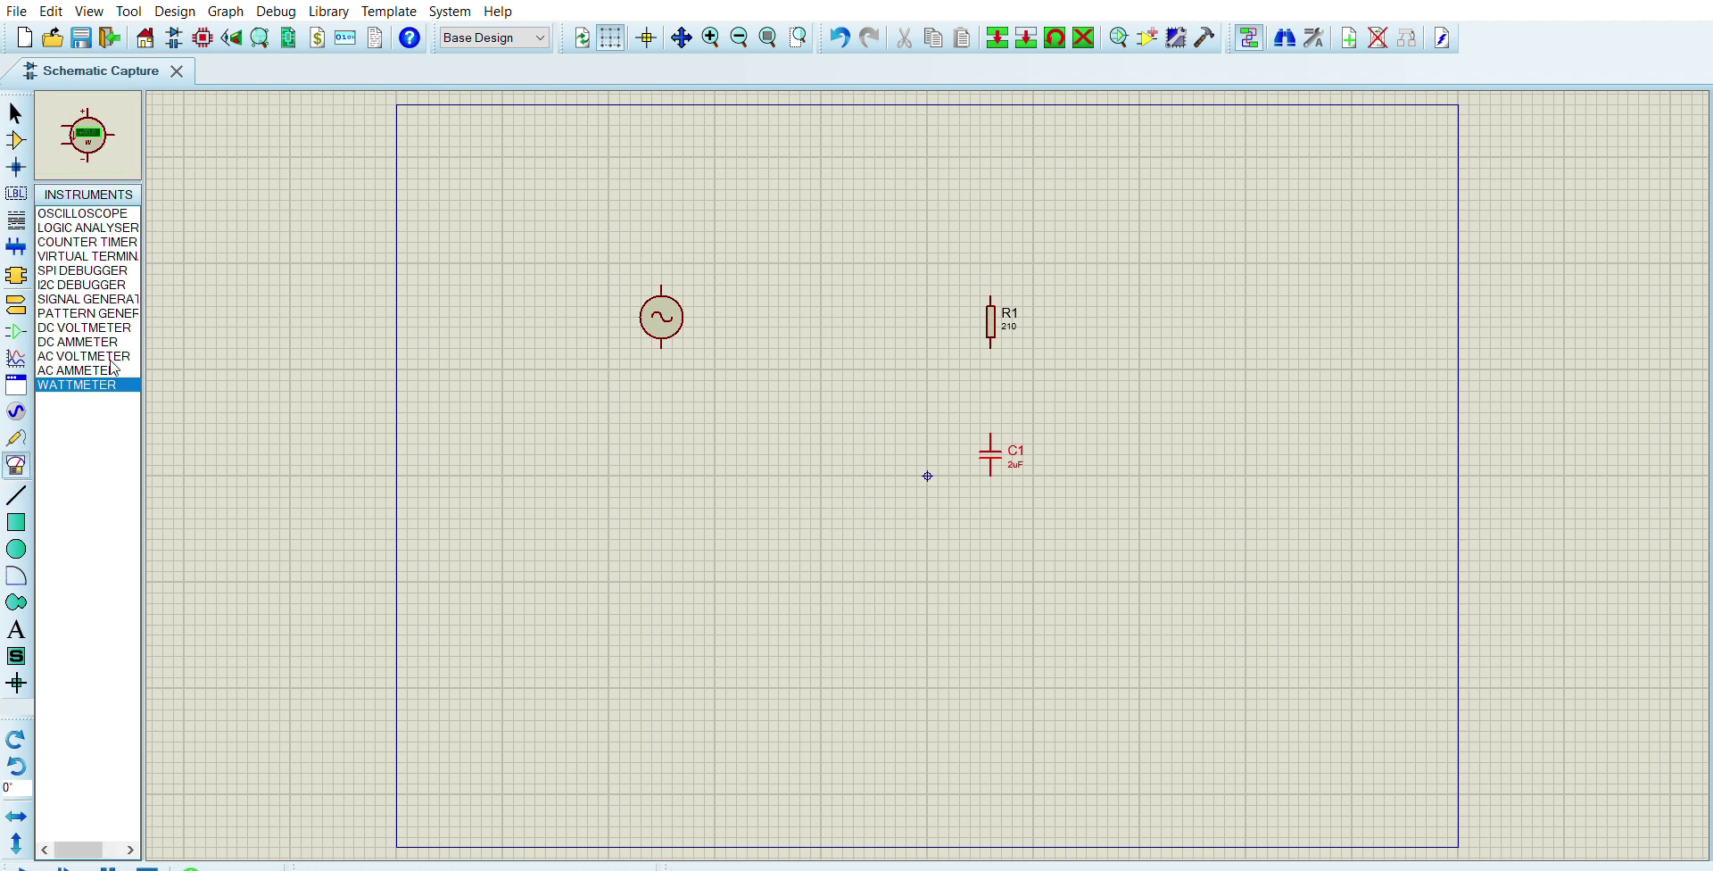
left_click(906, 180)
left_click(907, 181)
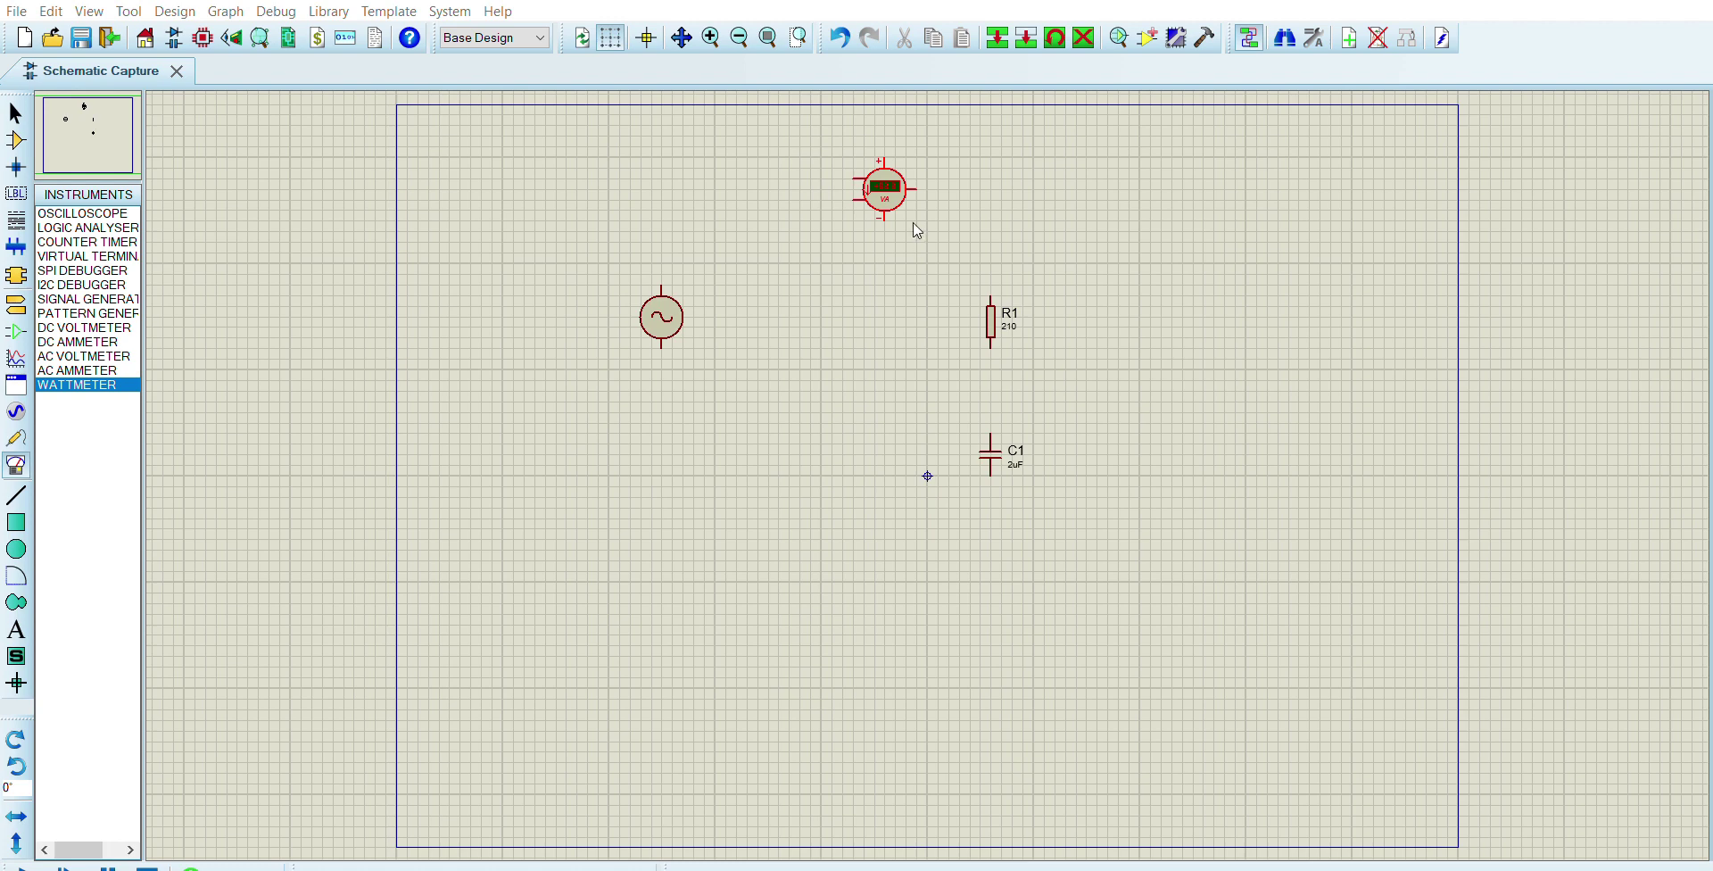
key("KP_Subtract")
key("KP_Add")
key("KP_Add")
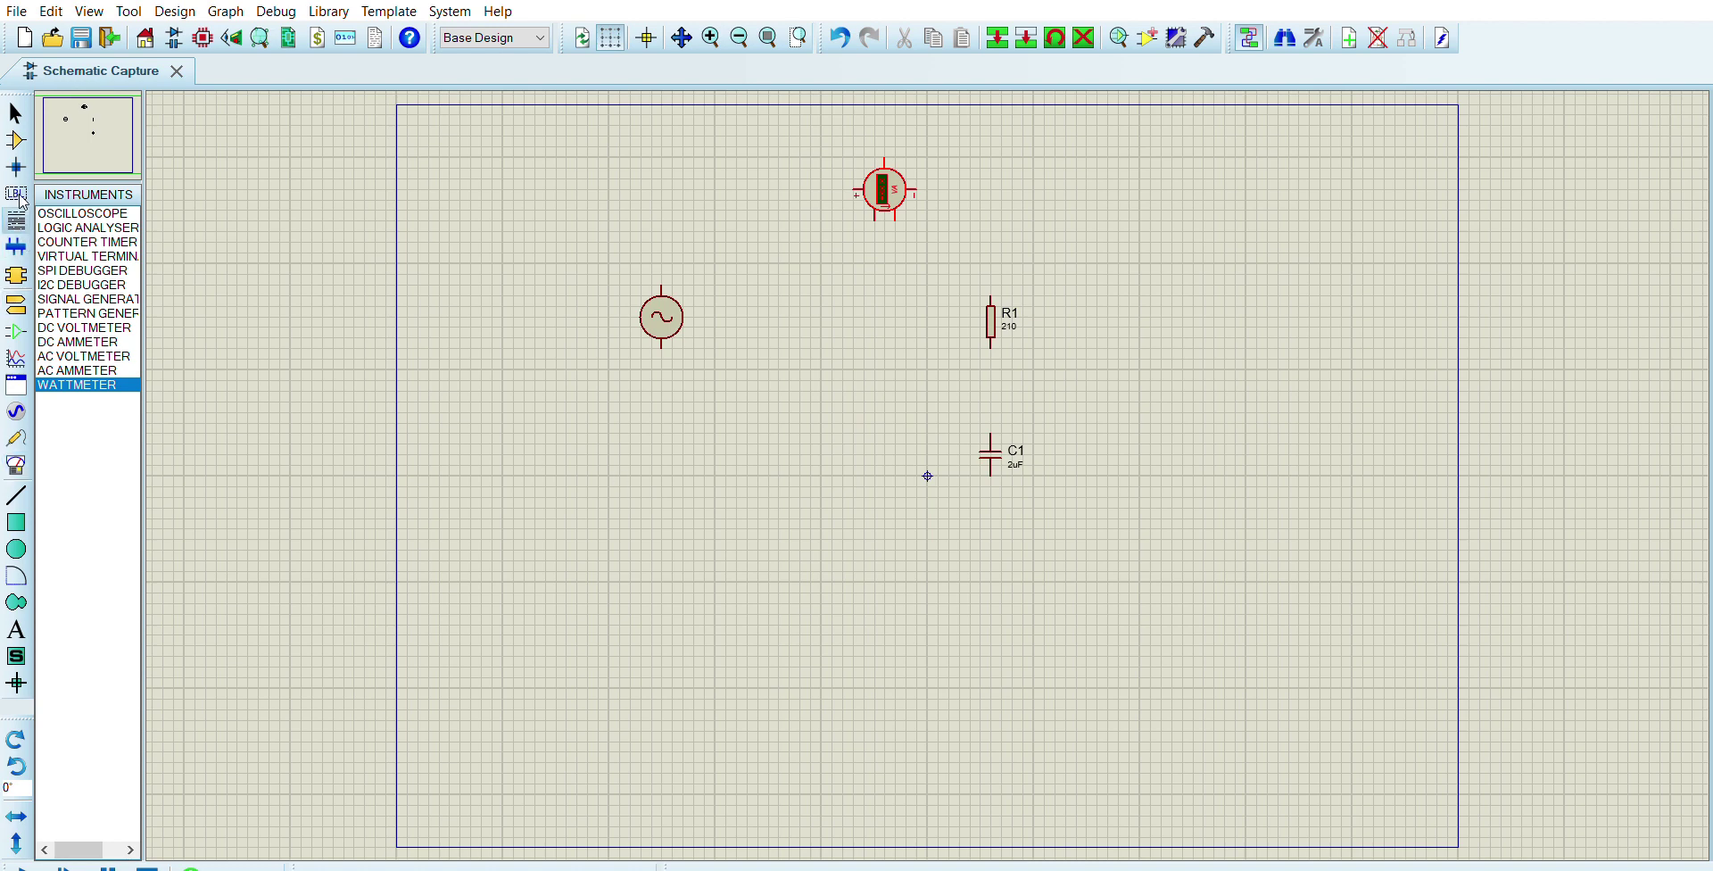
Step: Place a ground terminal below the alternator, at a level just under C1
left_click(16, 276)
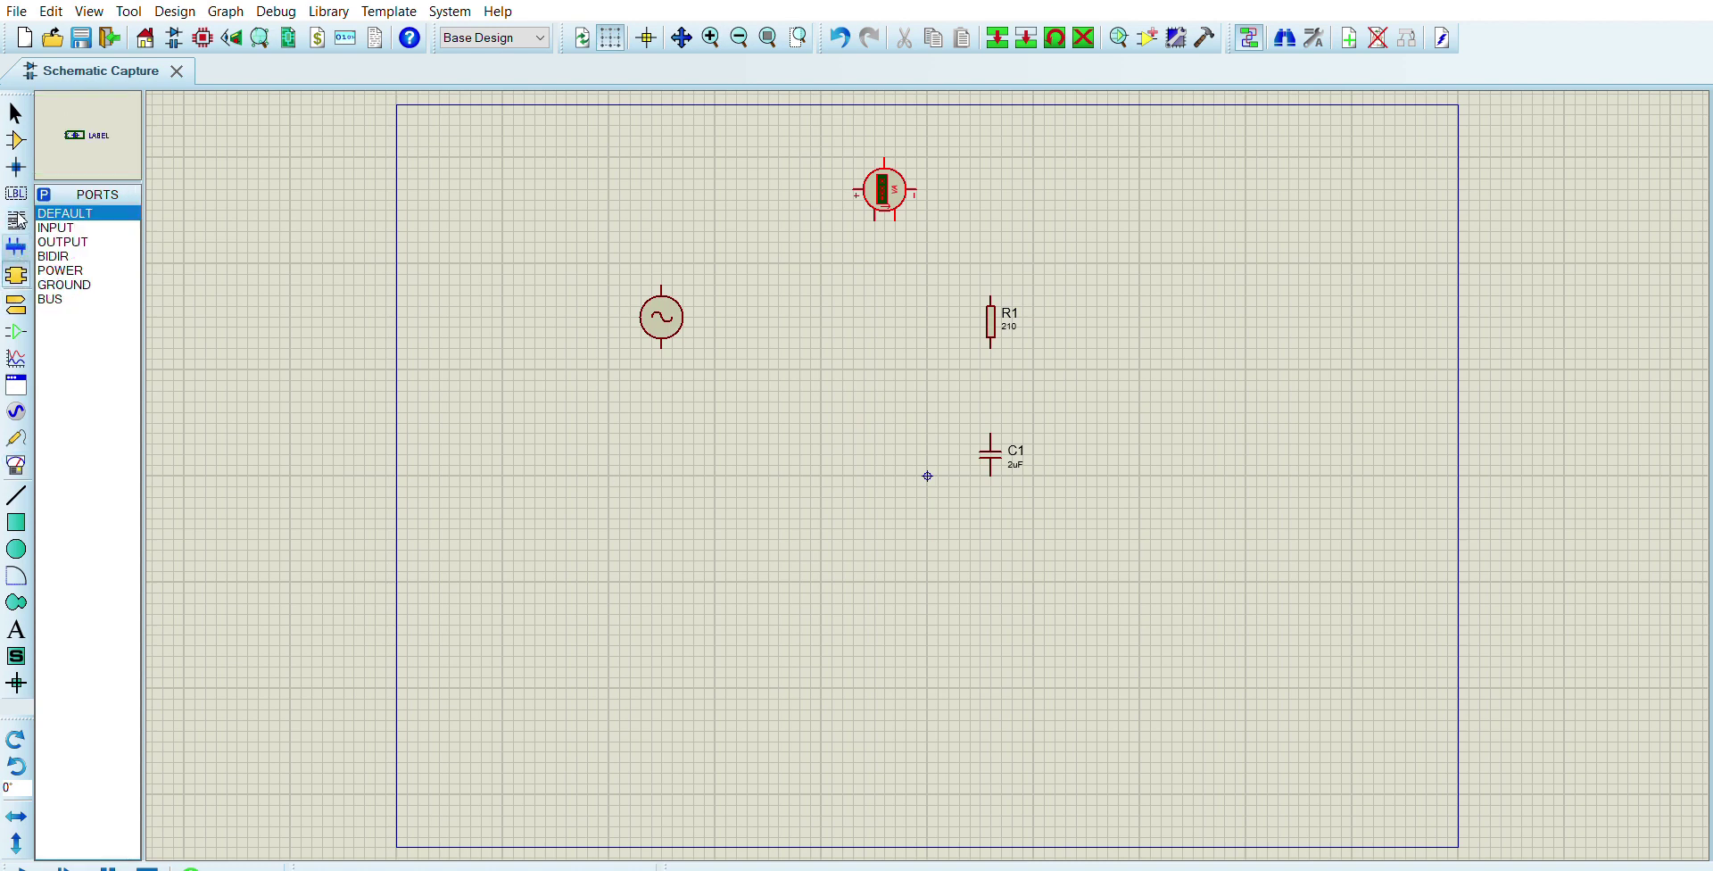
left_click(17, 277)
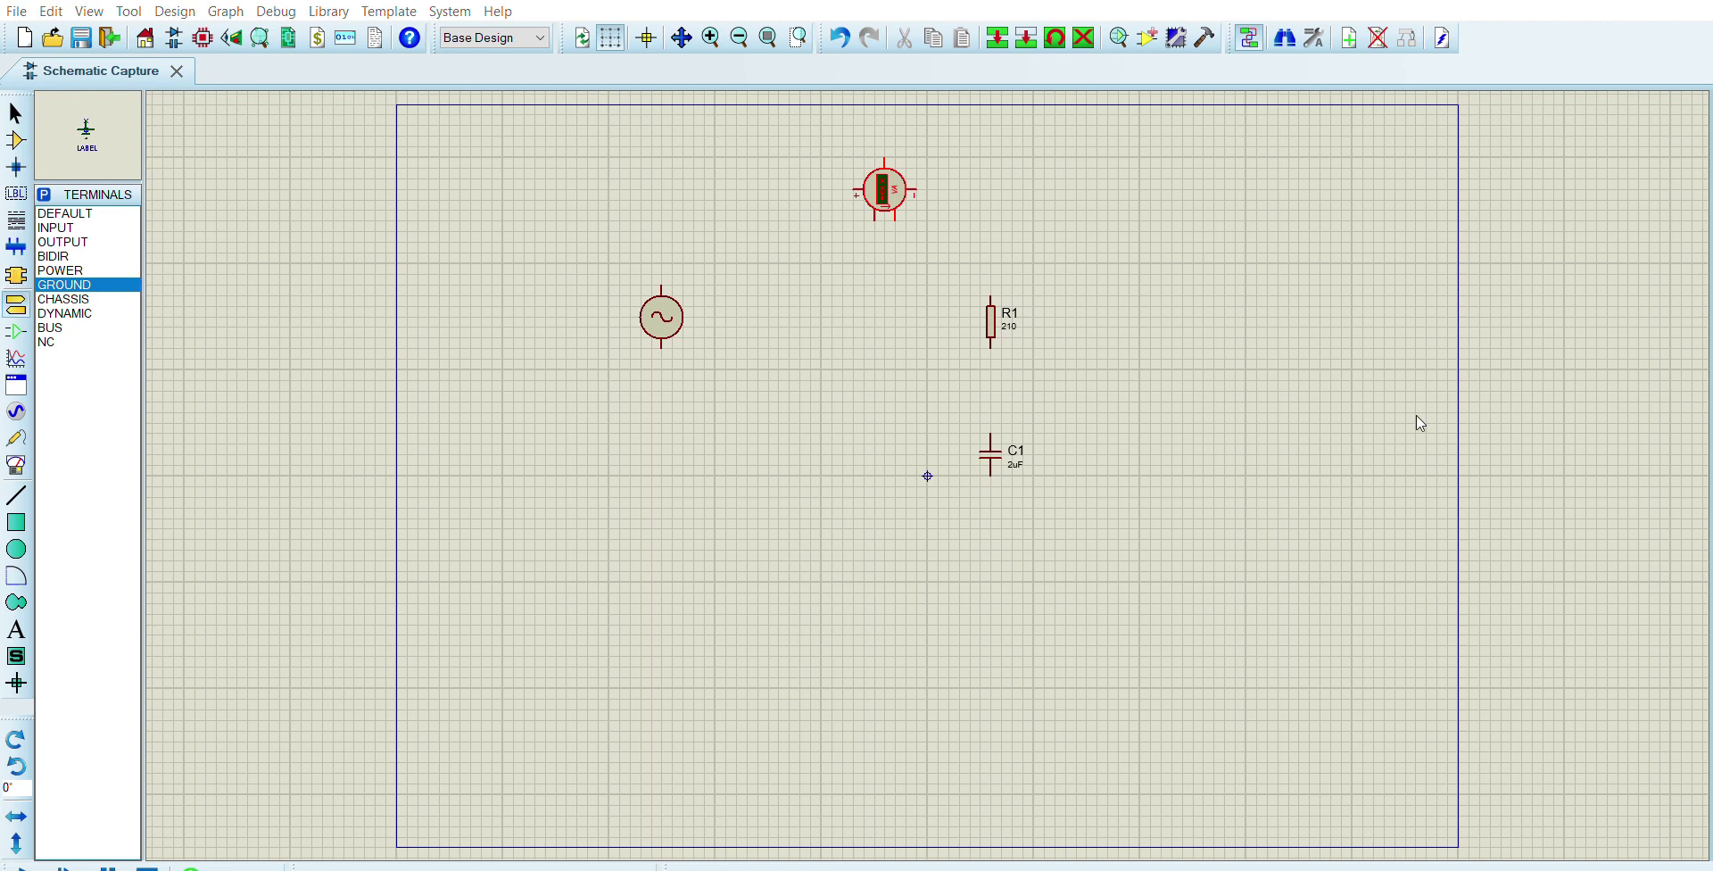
left_click(682, 515)
left_click(675, 521)
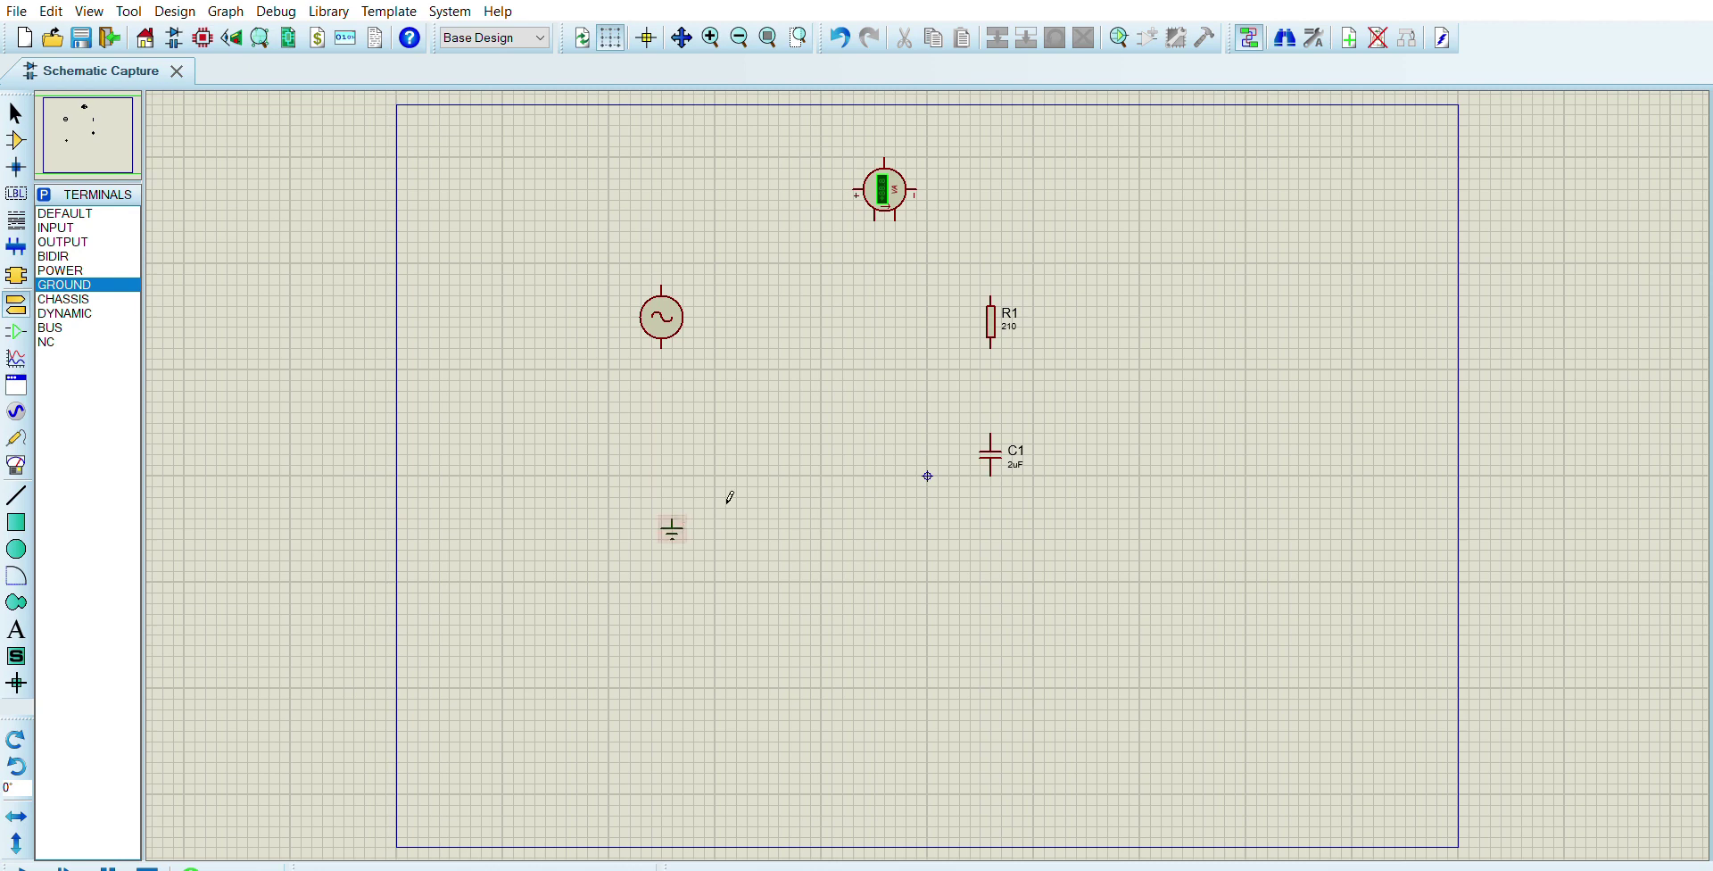
Step: Wire the alternator's bottom terminal to the bottom of C1, and the top of C1 to the bottom of R1
left_click(16, 495)
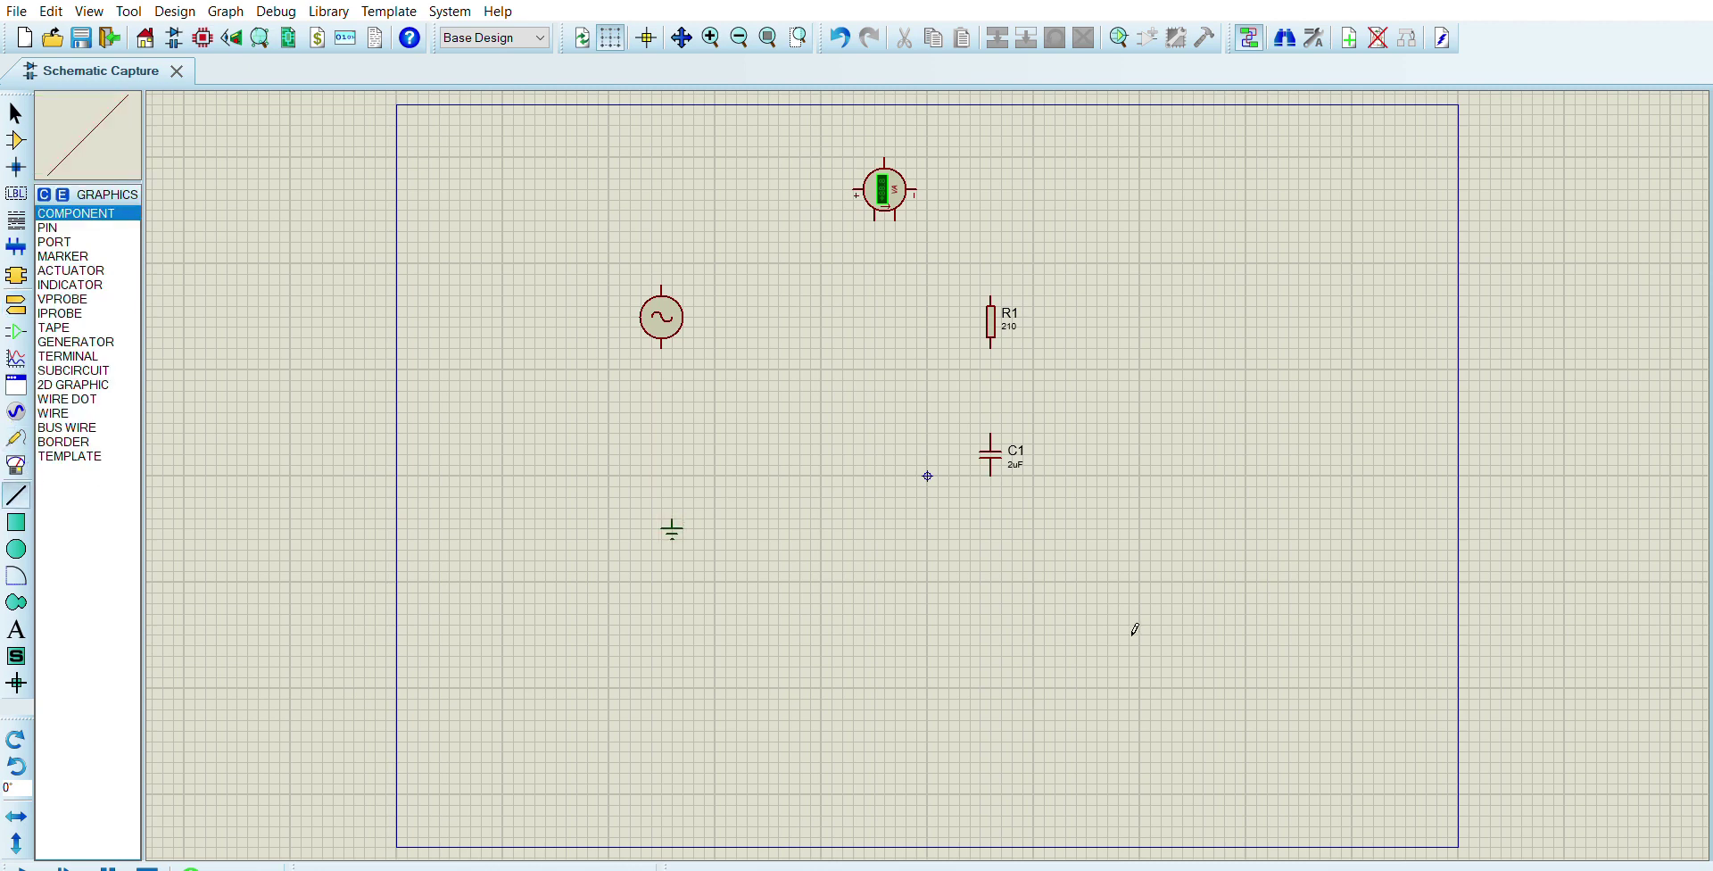
left_click(671, 350)
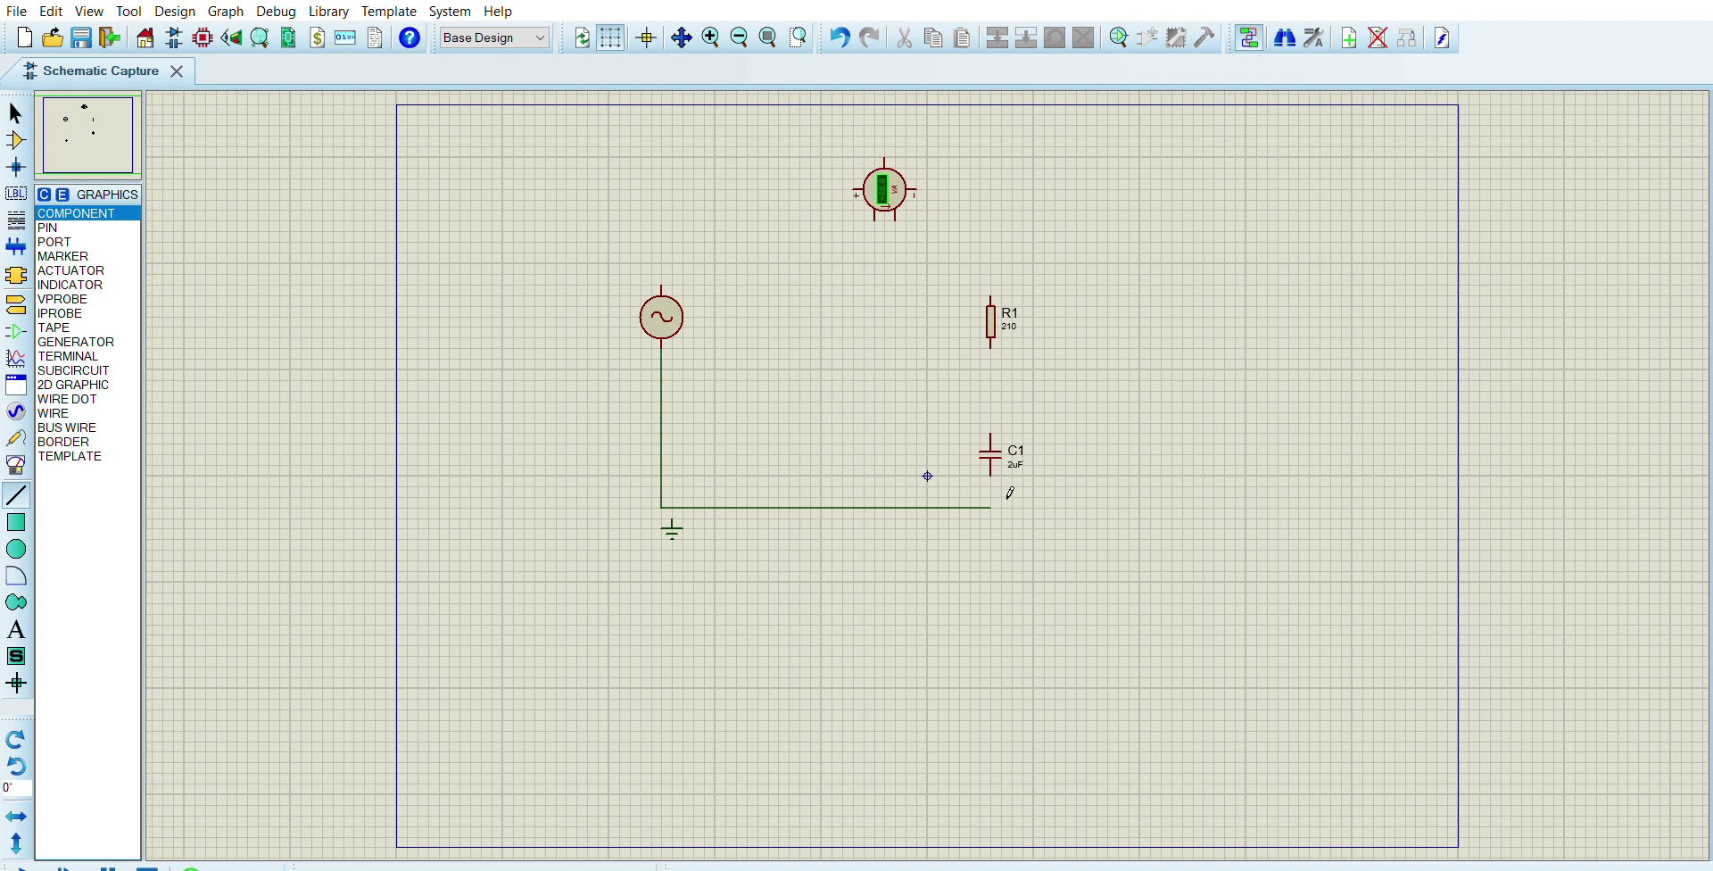
left_click(991, 481)
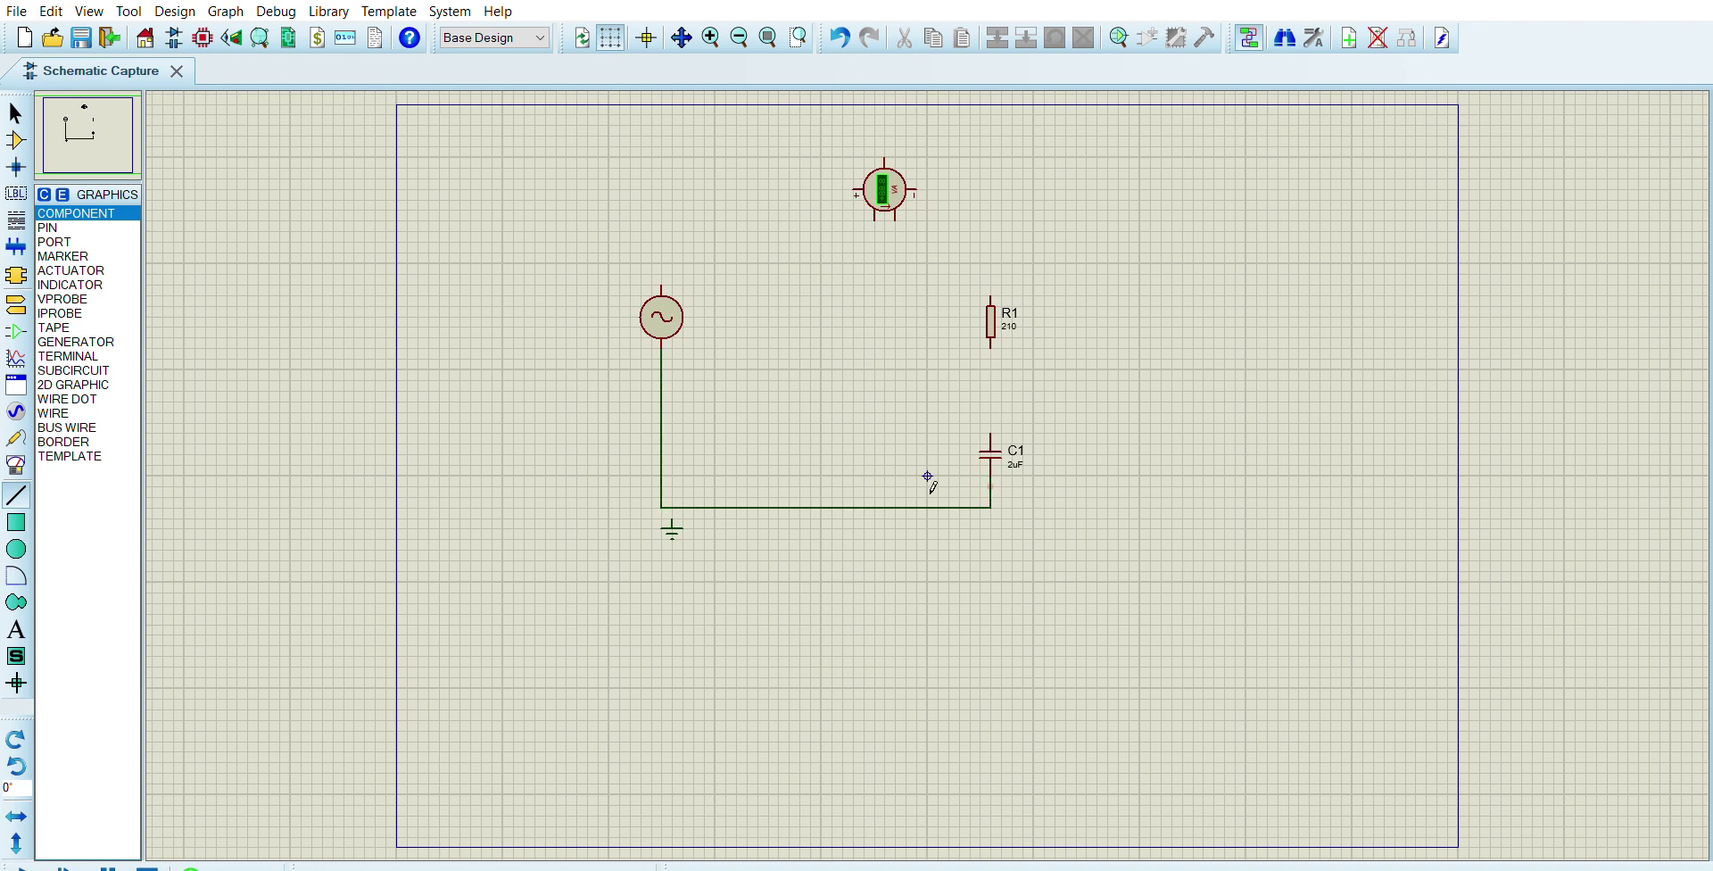
left_click(1007, 342)
key("Escape")
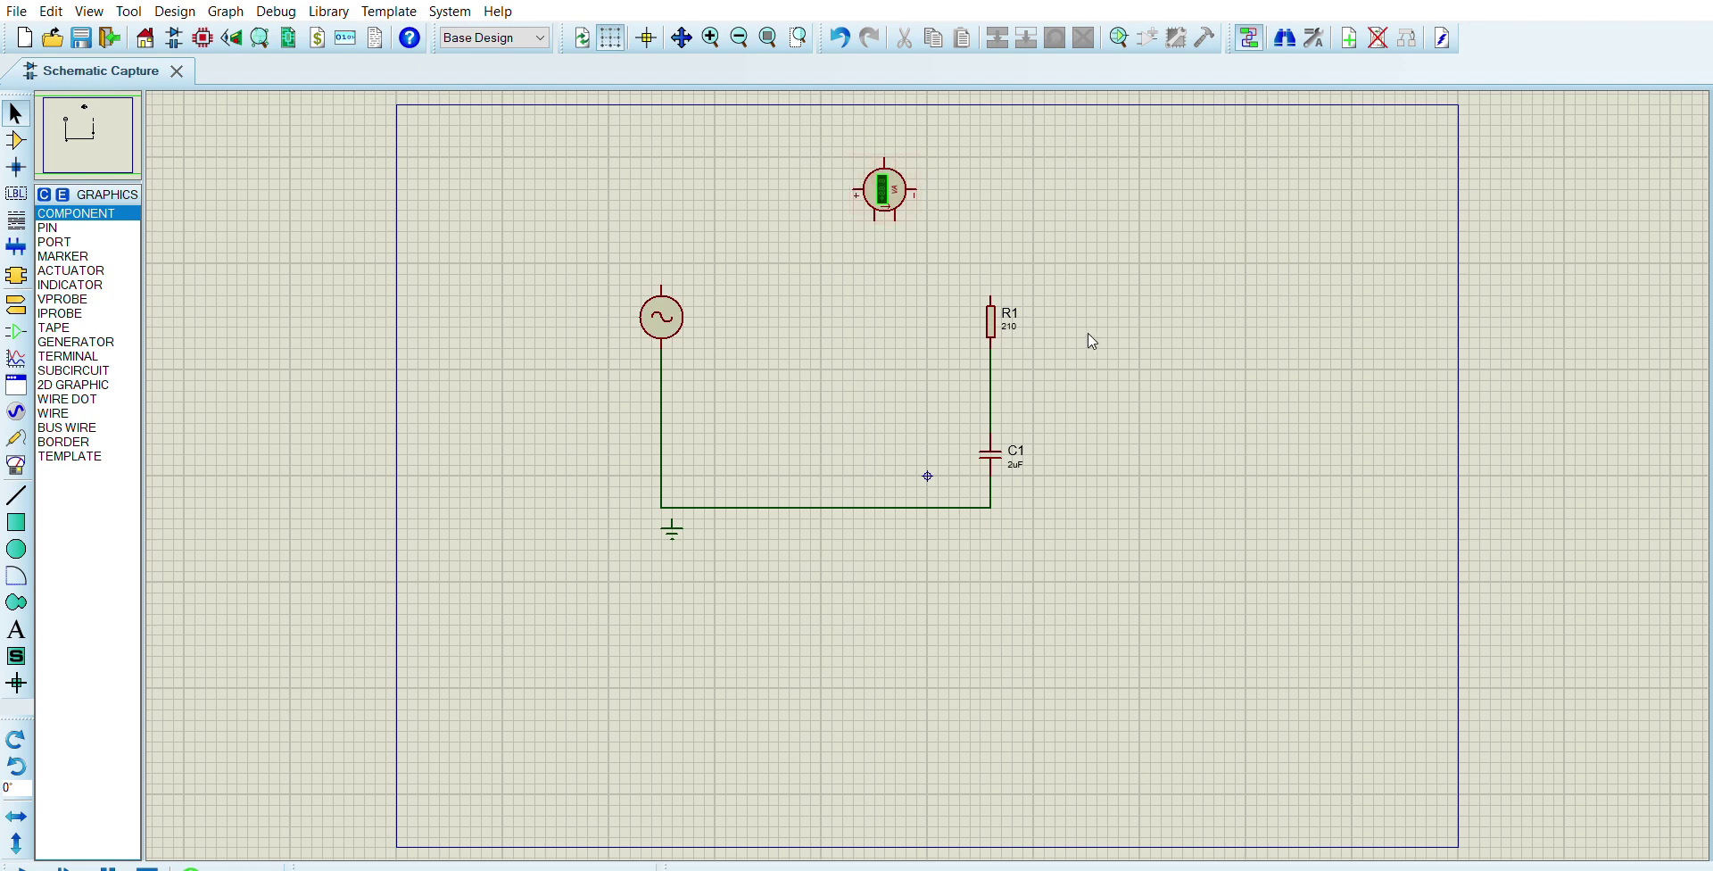
Step: Wire the wattmeter's positive voltage terminal to the top of R1 and its negative voltage terminal to the wire at the bottom of C1
left_click(862, 181)
left_click(1001, 286)
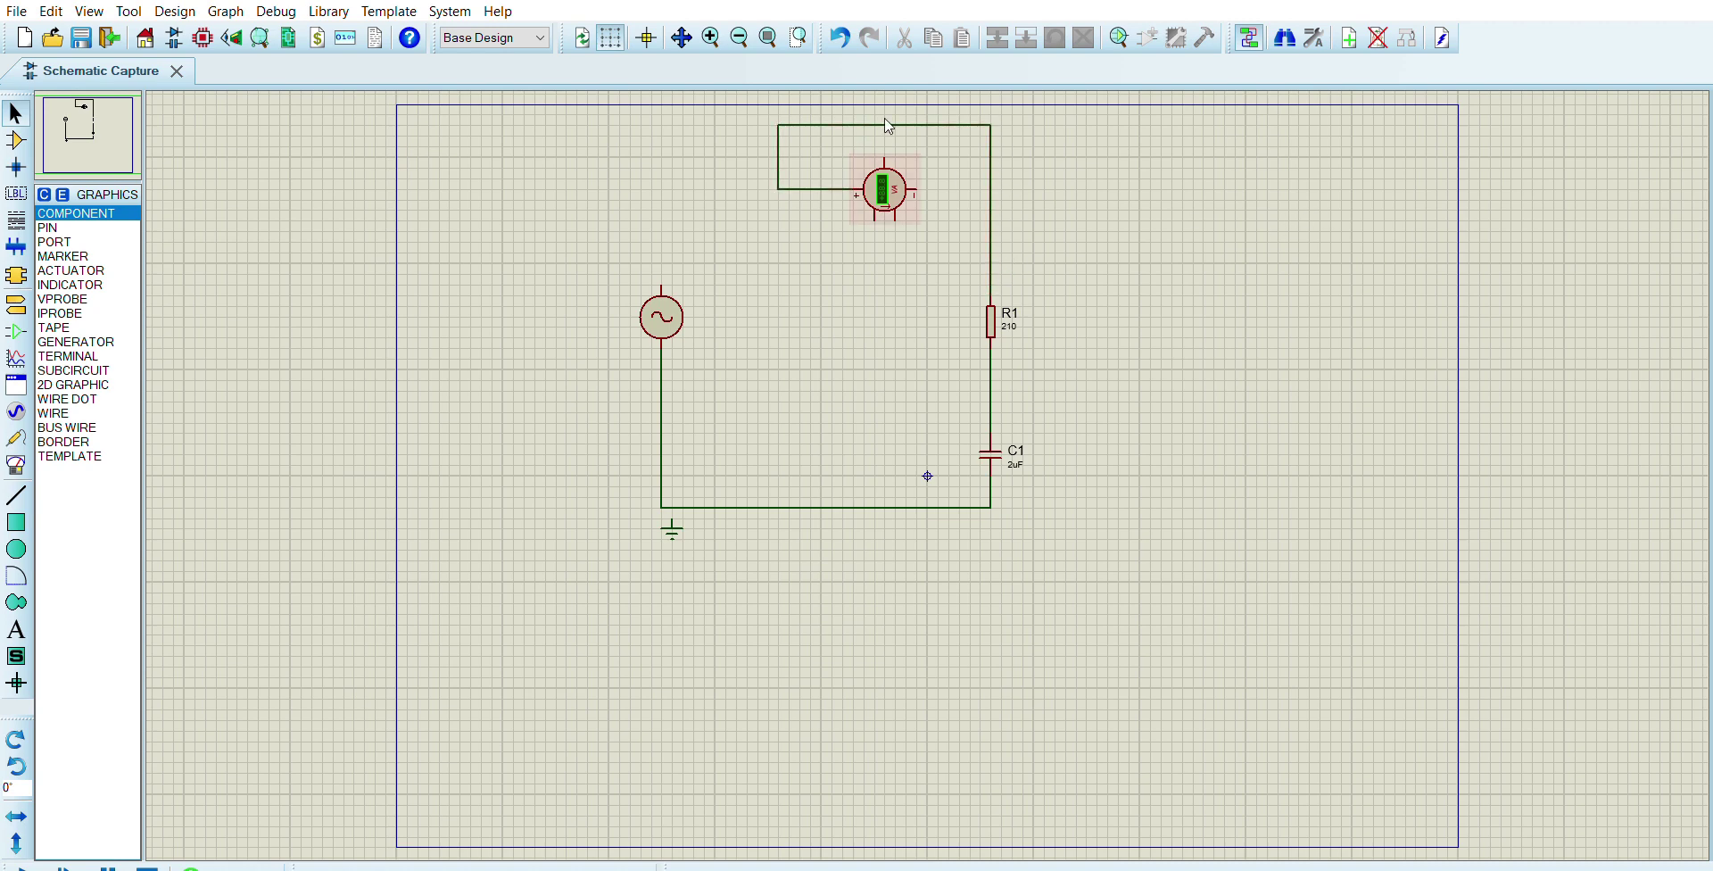
left_click(919, 188)
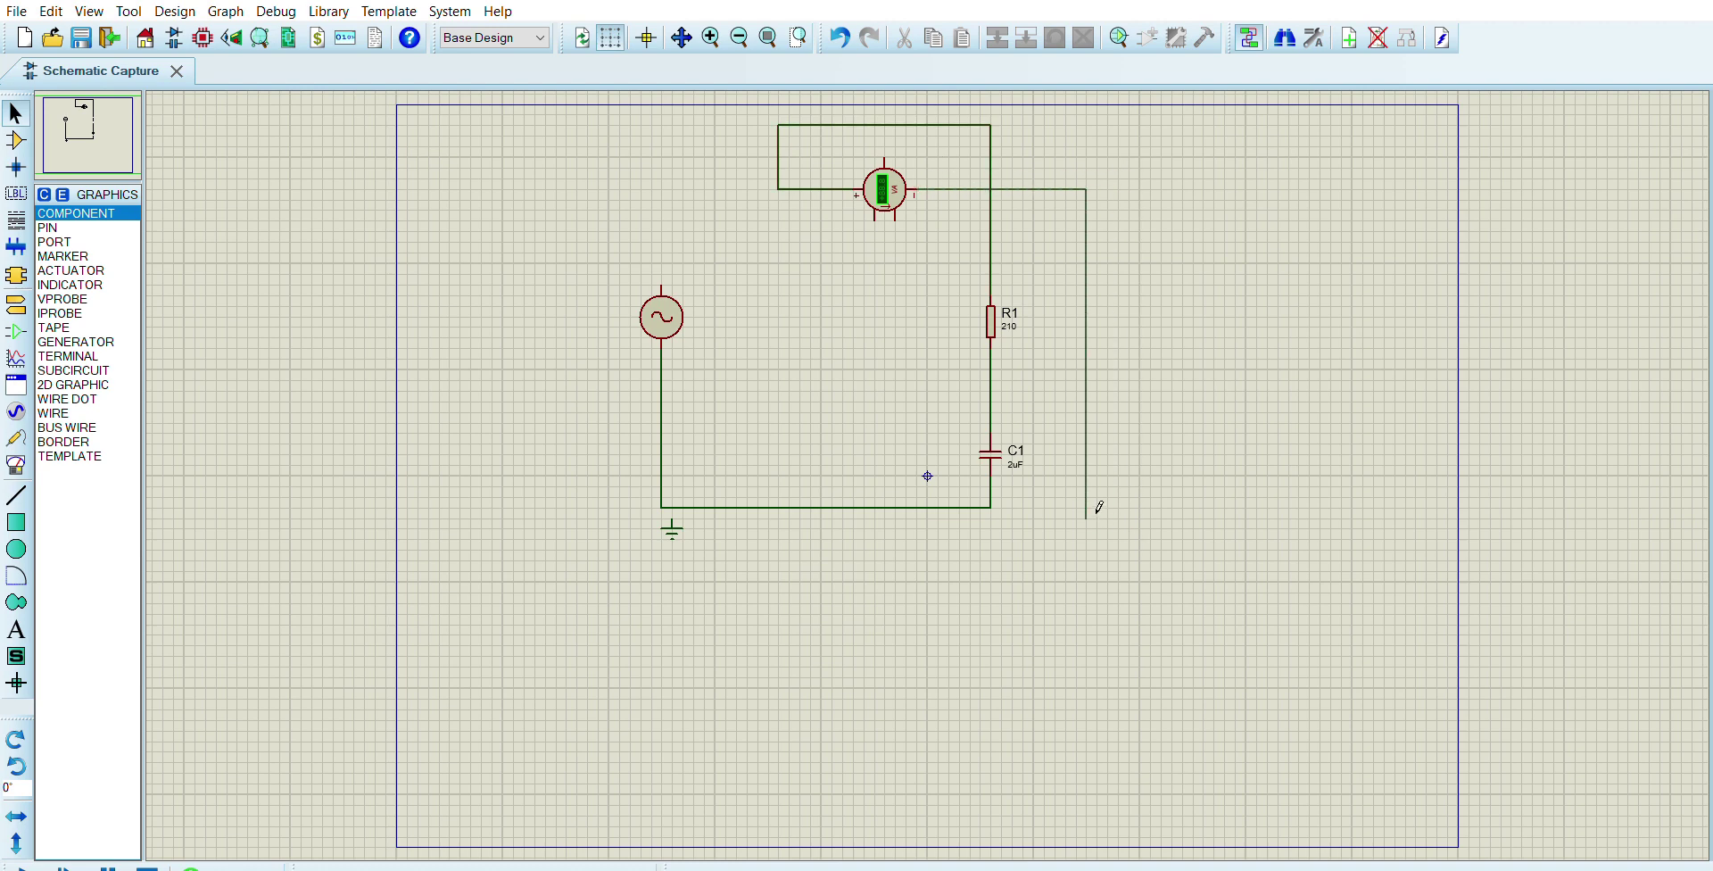
left_click(1005, 505)
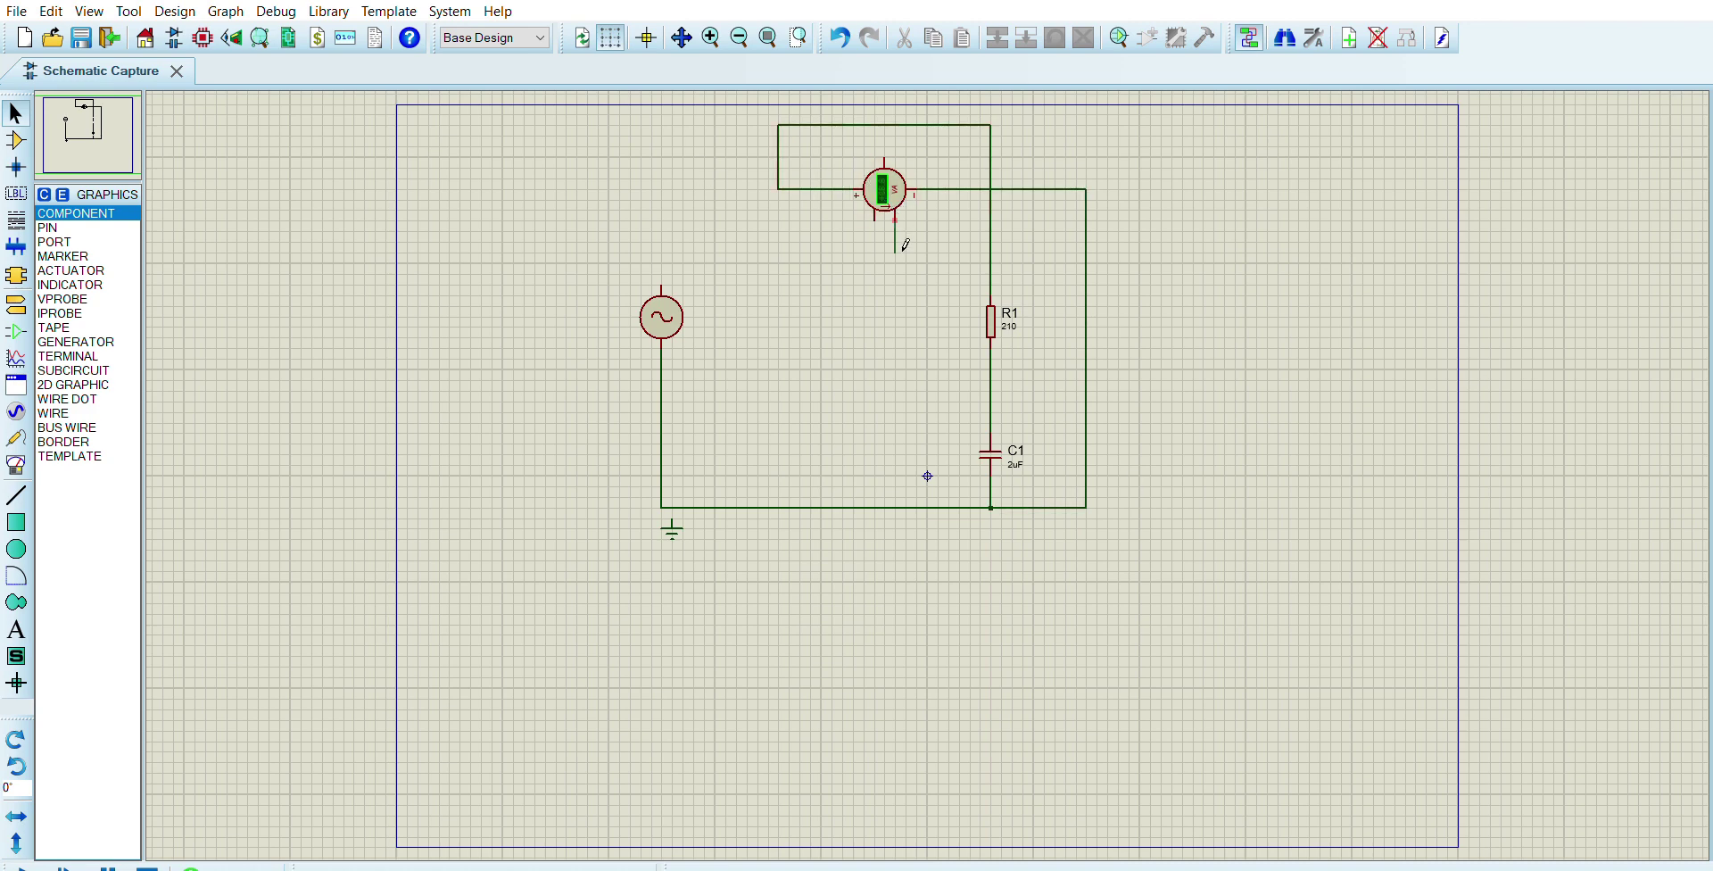
Step: Wire the wattmeter's right current terminal to the wire above R1 and its left current terminal to the alternator's top
left_click(999, 252)
left_click(872, 237)
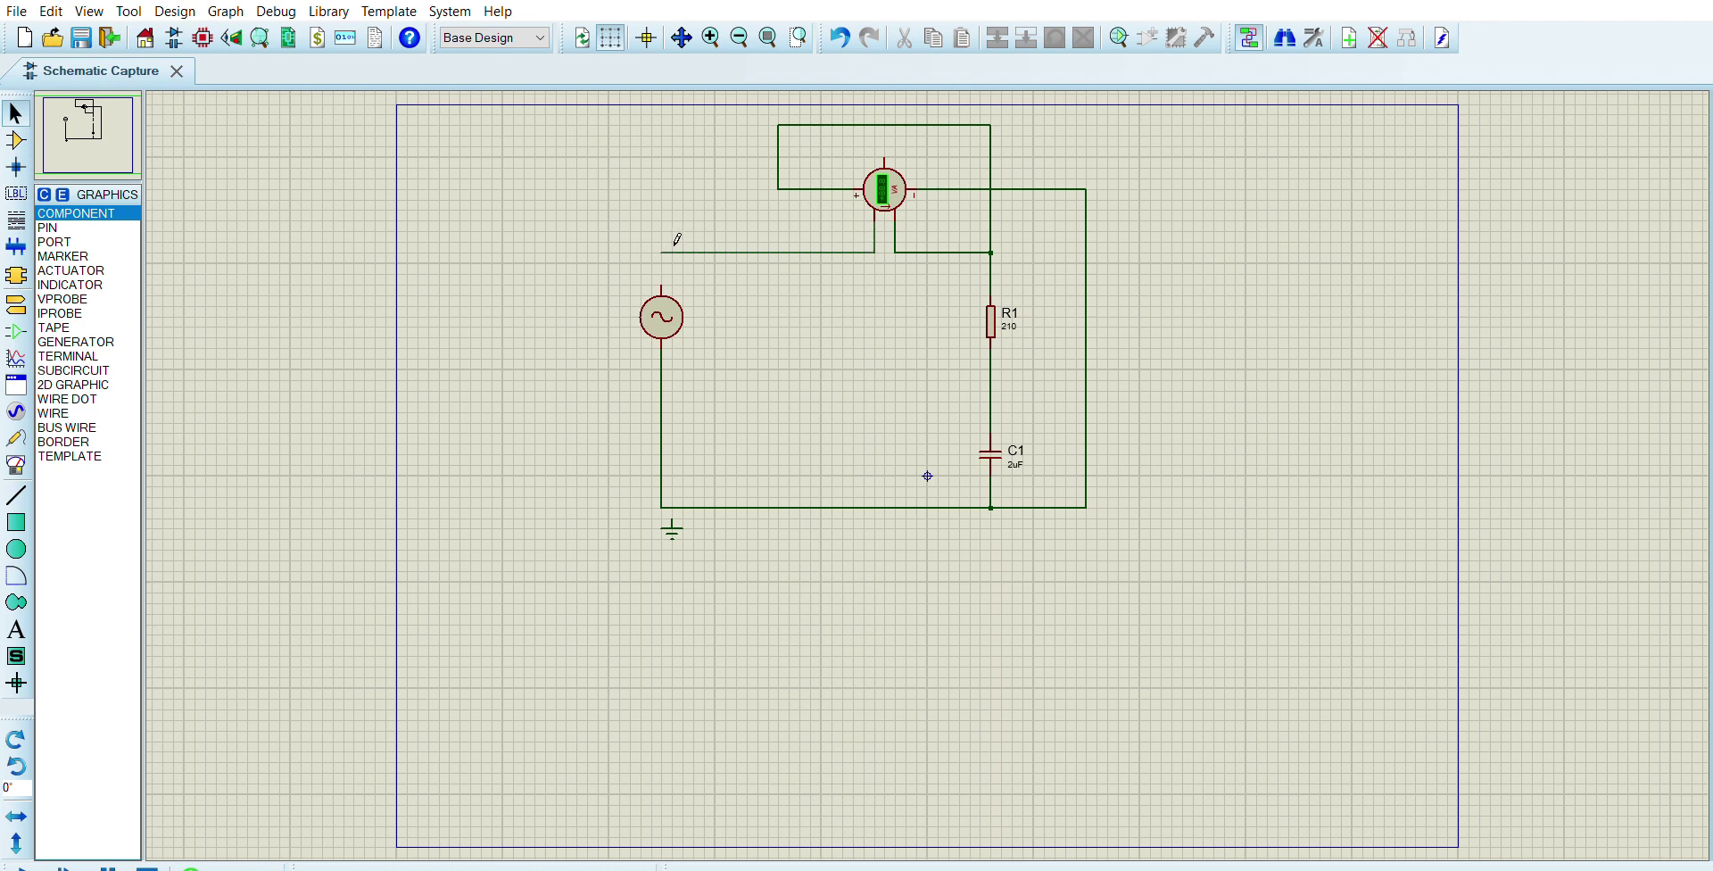
left_click(671, 277)
Step: Connect the ground terminal to the lower return wire beneath the alternator
left_click(664, 524)
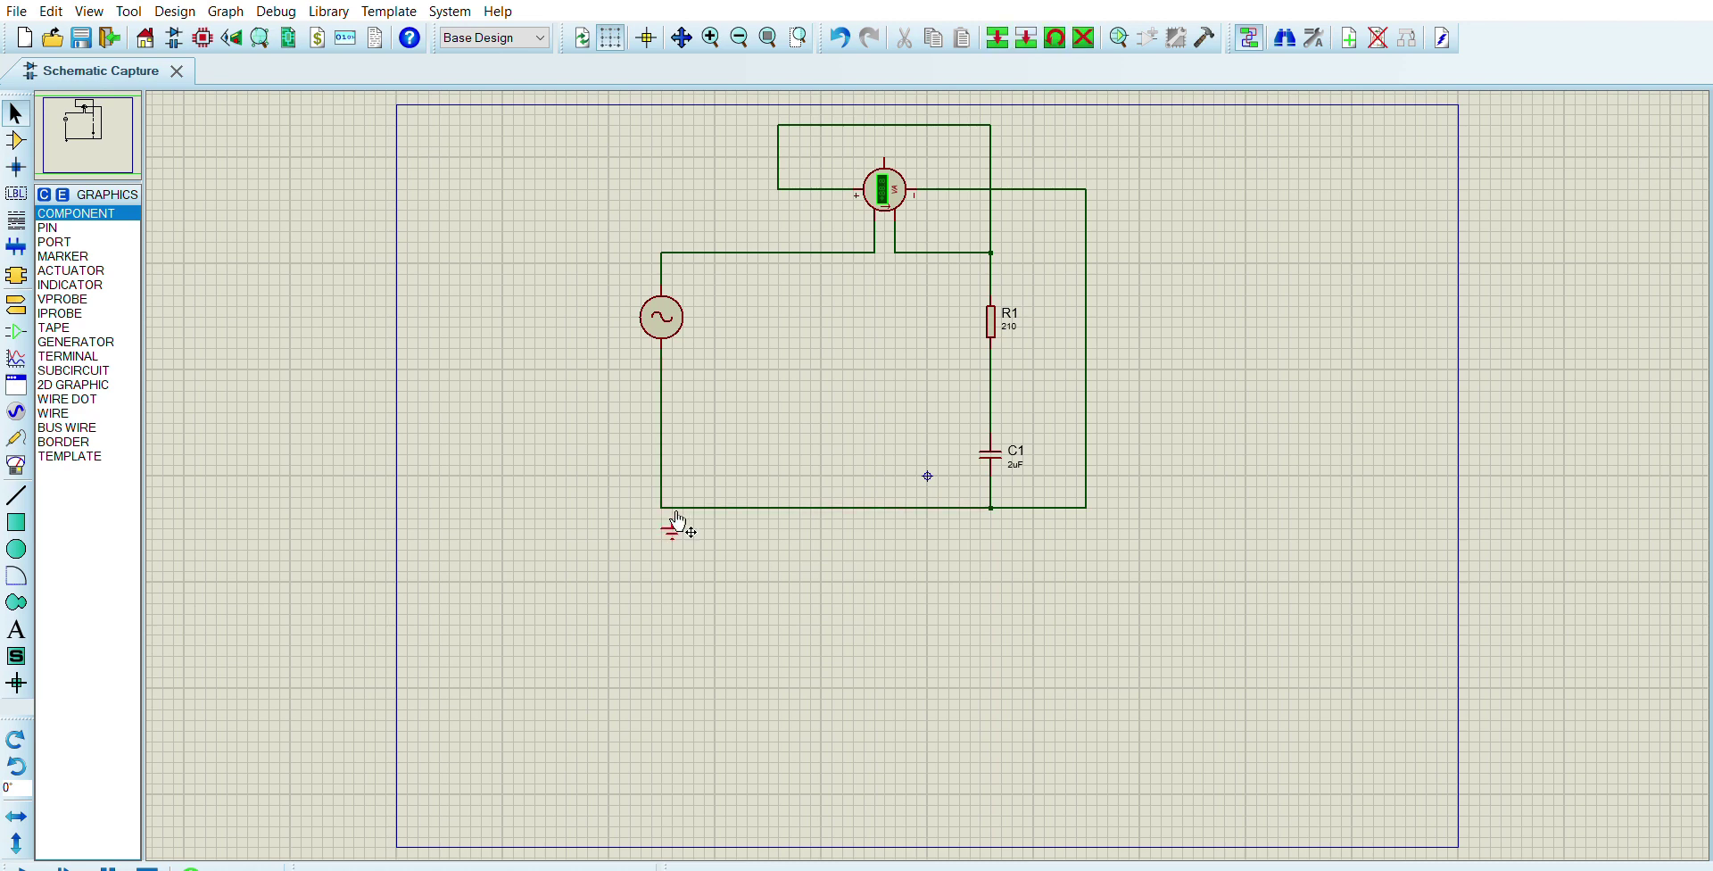